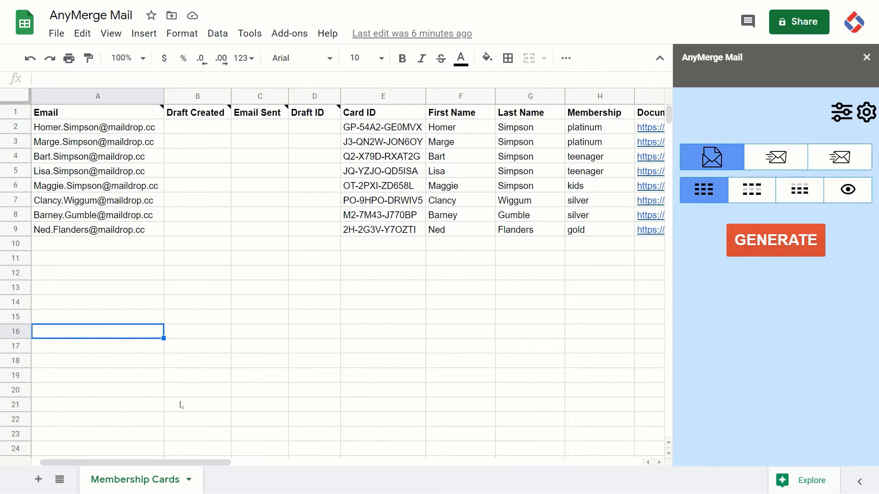
# - Review the template, premium and activation key options in the AnyMerge Mail add-on settings, and close the settings
pyautogui.click(866, 115)
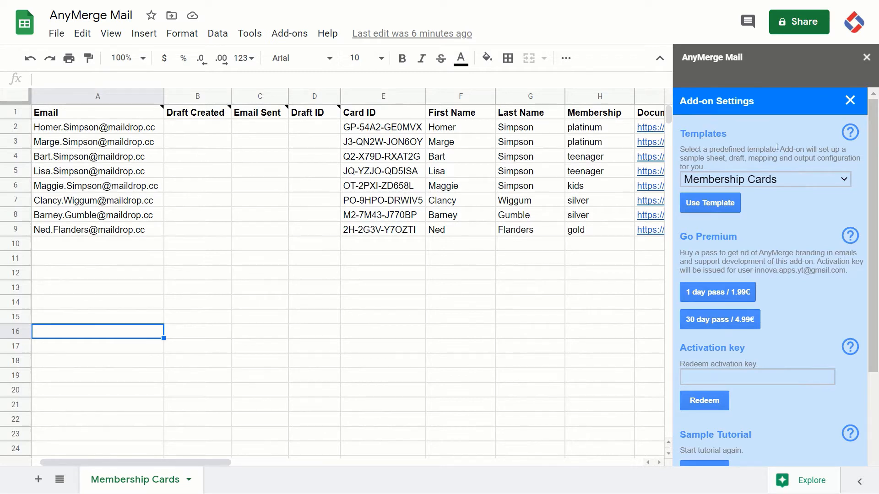
pyautogui.click(859, 102)
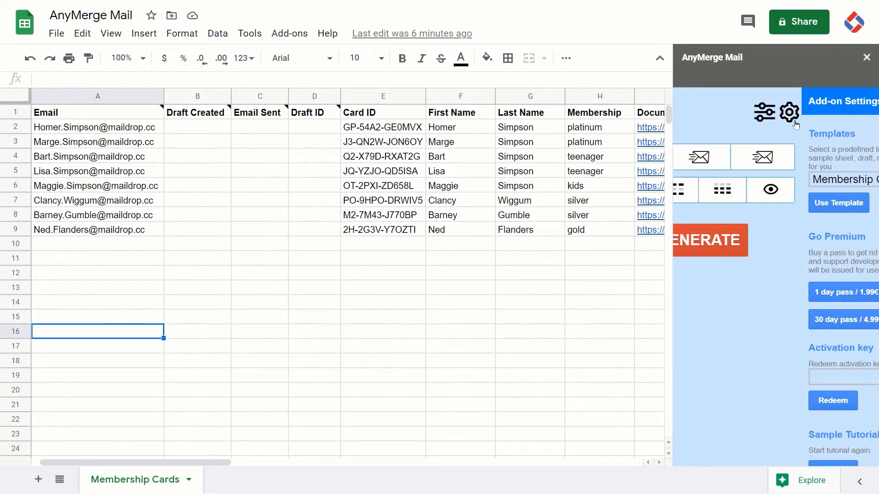
pyautogui.click(264, 303)
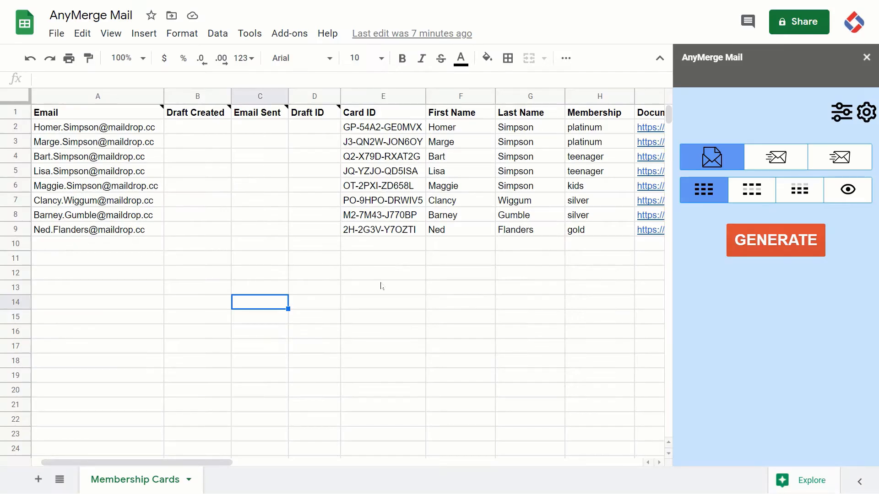
pyautogui.click(380, 286)
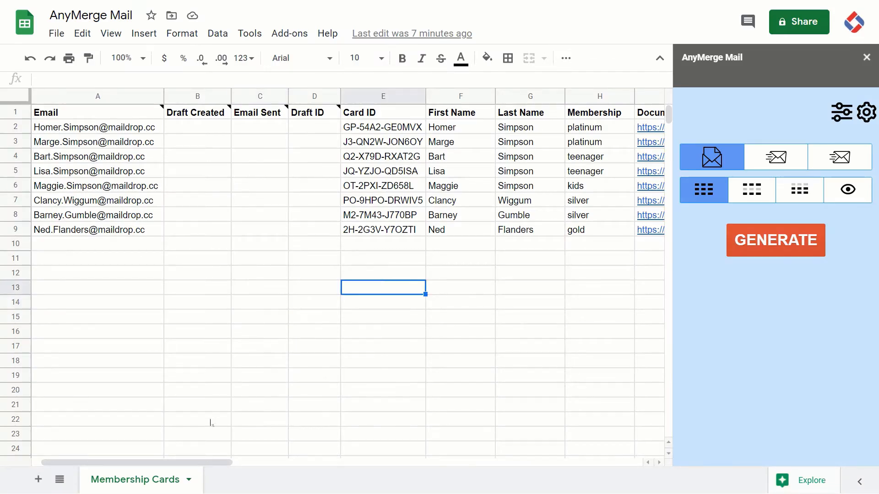
# - Examine the Document column and preview the linked documents in rows 2, 3 and 4
pyautogui.moveTo(174, 462); pyautogui.dragTo(235, 462)
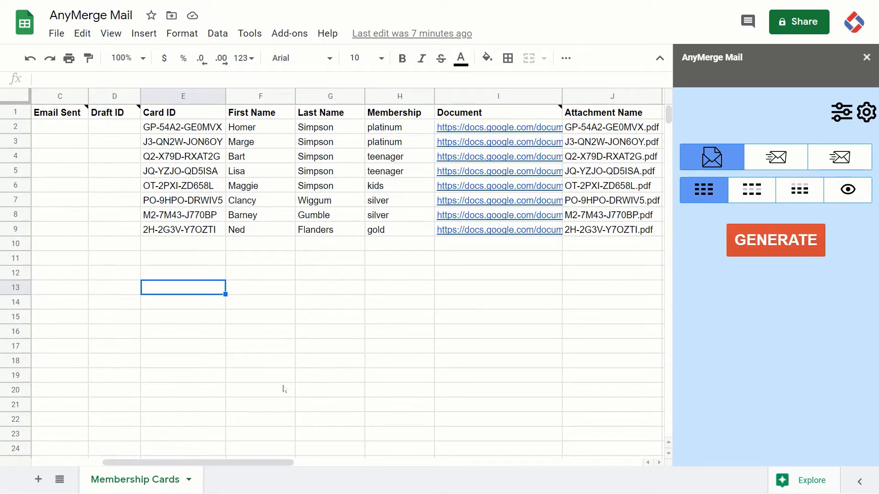
pyautogui.click(463, 97)
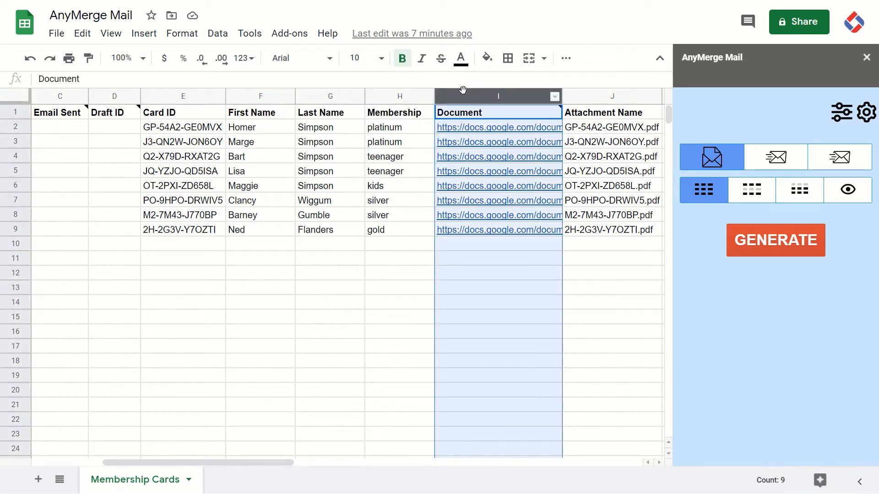
pyautogui.moveTo(465, 129)
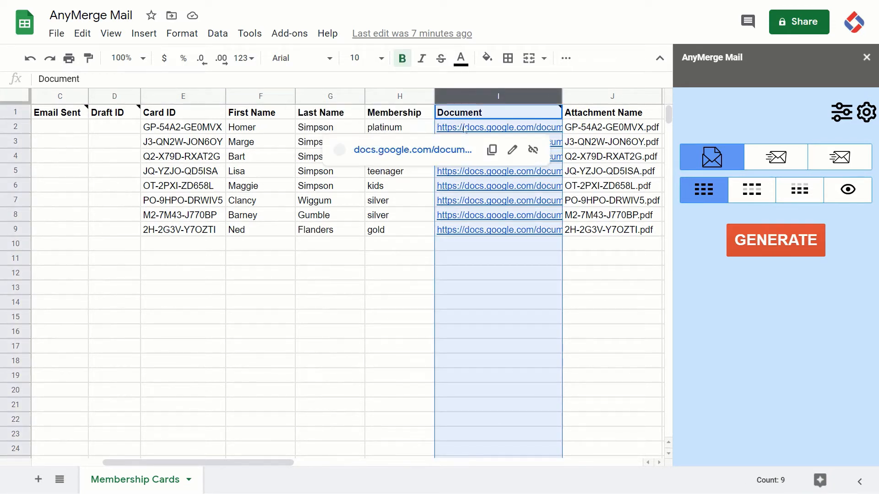
pyautogui.click(461, 292)
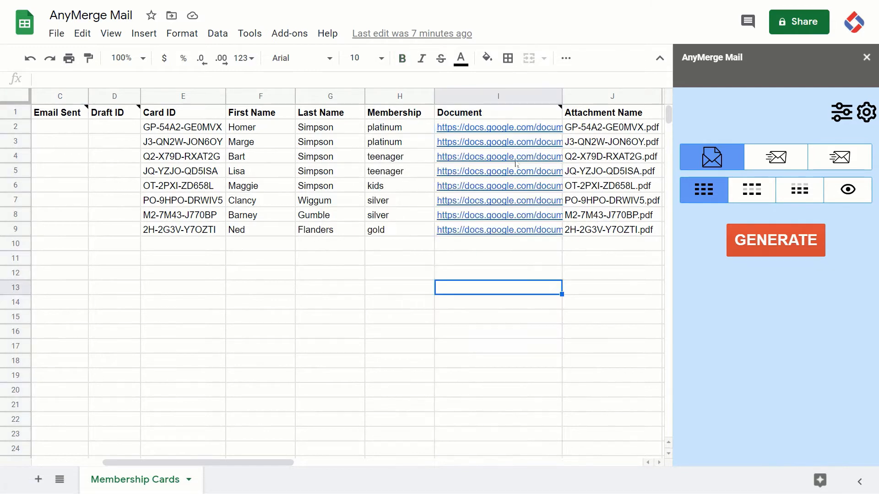
pyautogui.moveTo(520, 132)
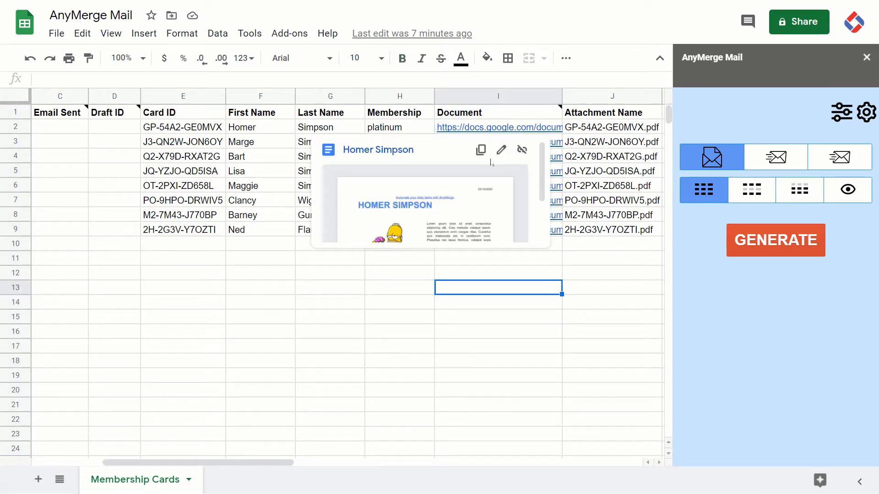
pyautogui.click(396, 302)
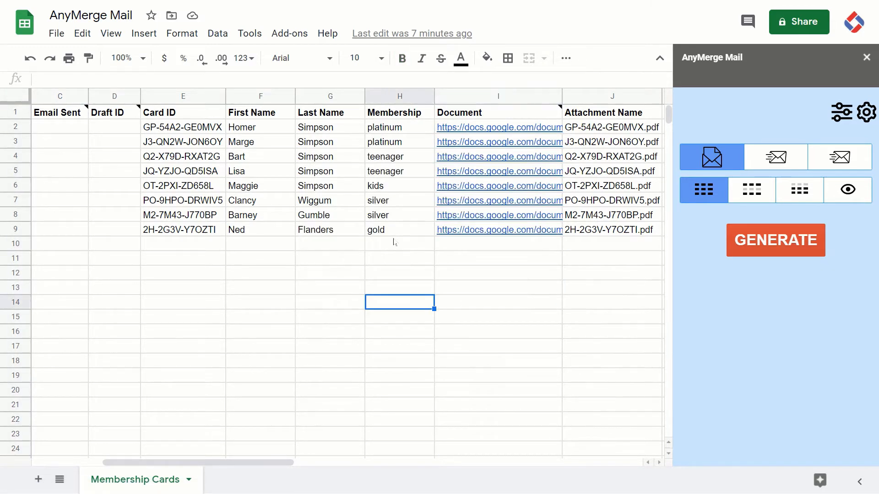
pyautogui.moveTo(479, 147)
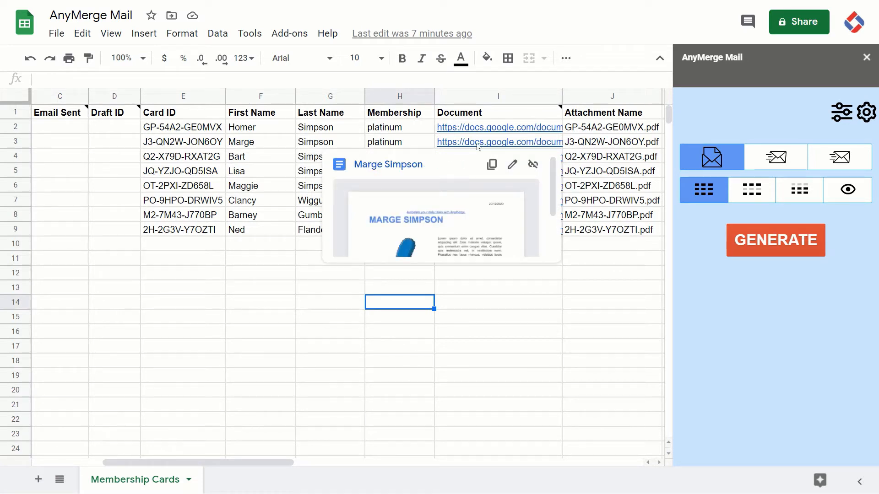
pyautogui.click(521, 311)
pyautogui.moveTo(511, 160)
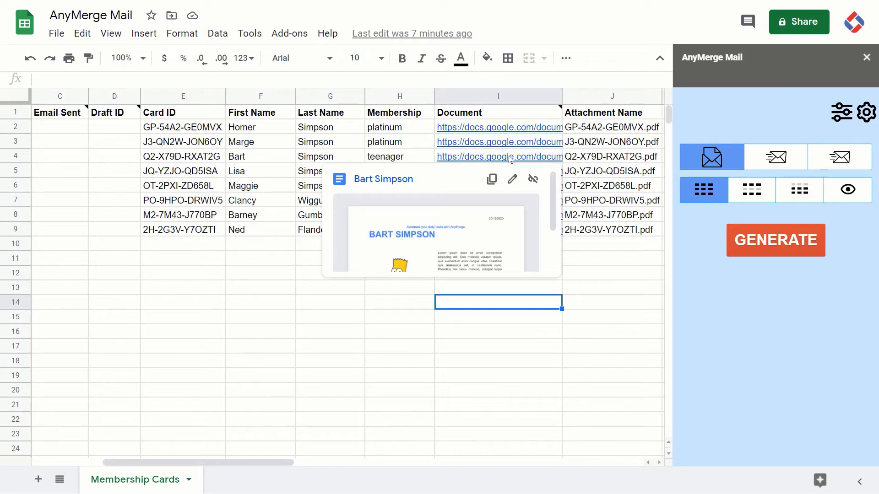
pyautogui.click(315, 304)
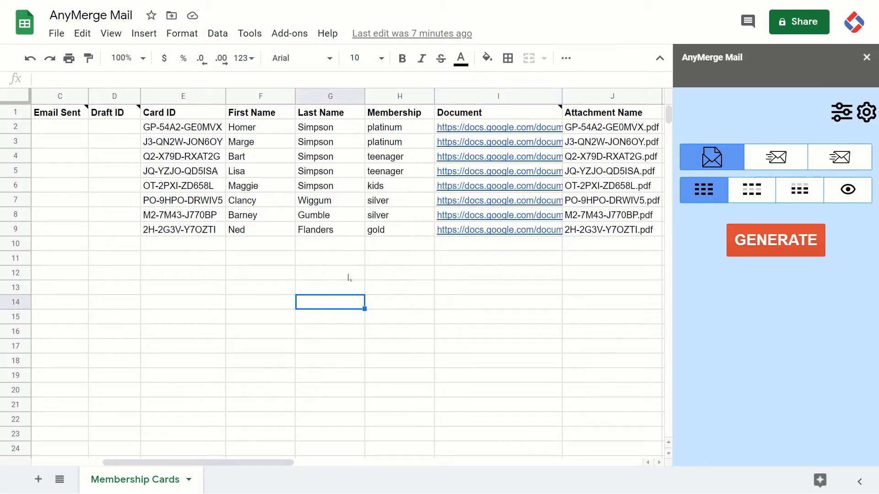
# - Look up the AnyMerge Docs add-on entry for the Document column and preview the linked document in row 2 again
pyautogui.click(448, 98)
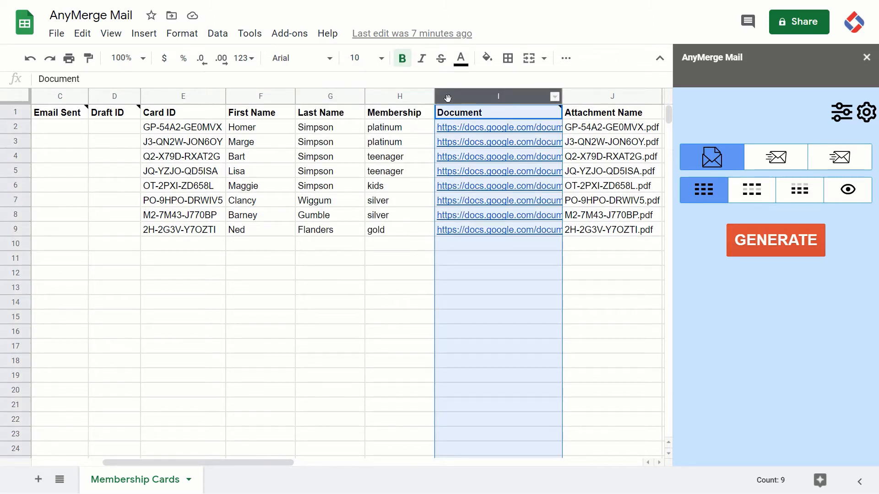
pyautogui.click(289, 33)
pyautogui.moveTo(301, 95)
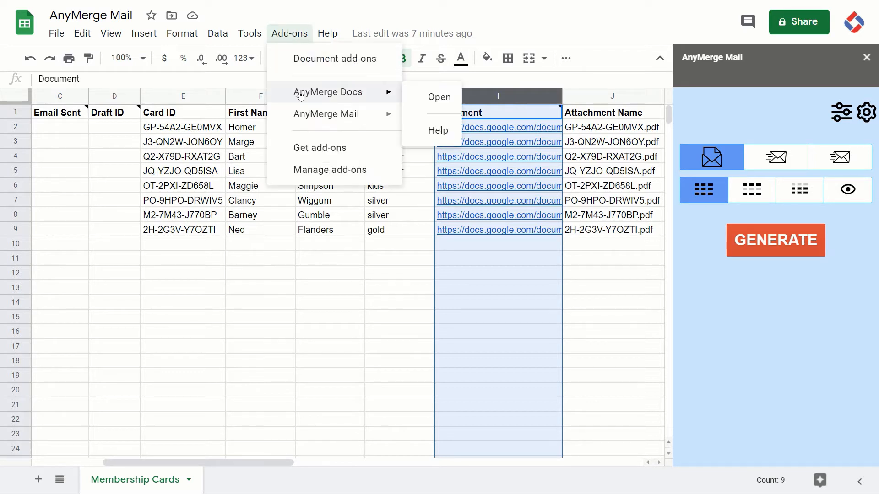
pyautogui.click(313, 257)
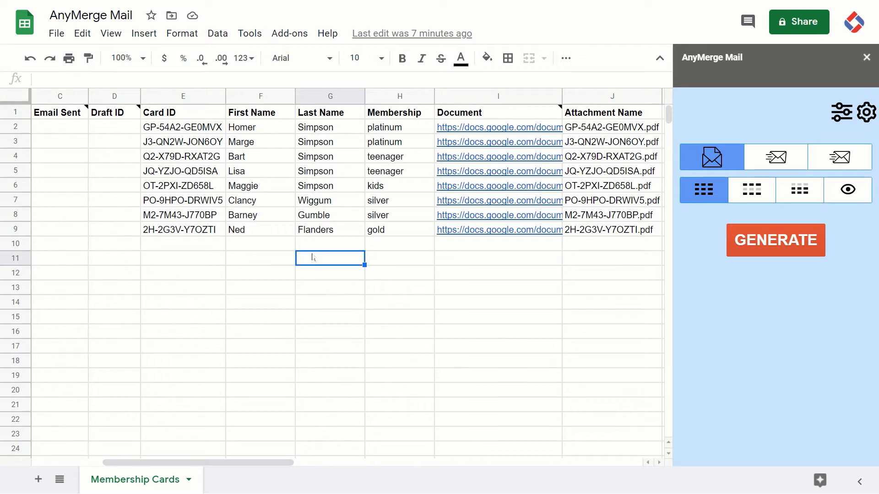
pyautogui.click(456, 97)
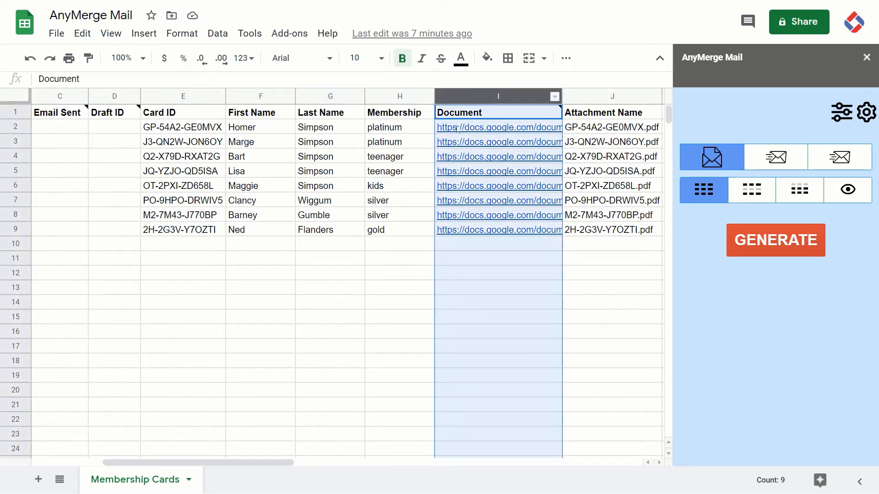
pyautogui.moveTo(458, 130)
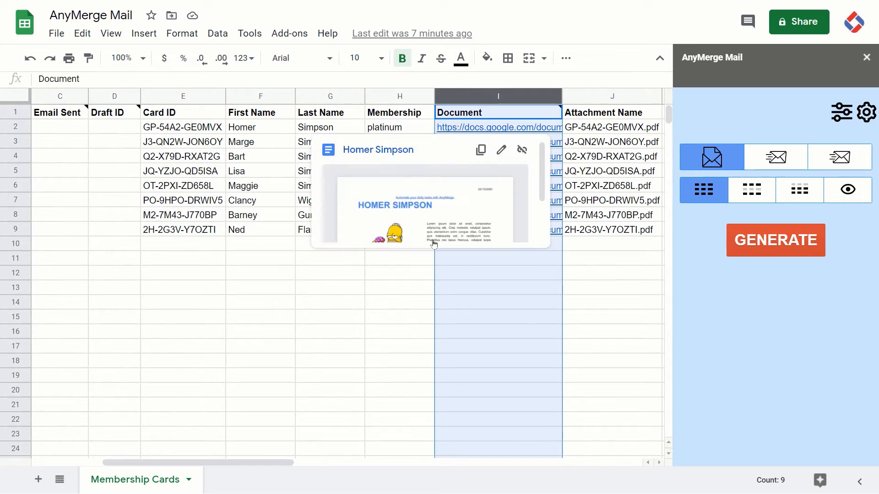
pyautogui.click(433, 274)
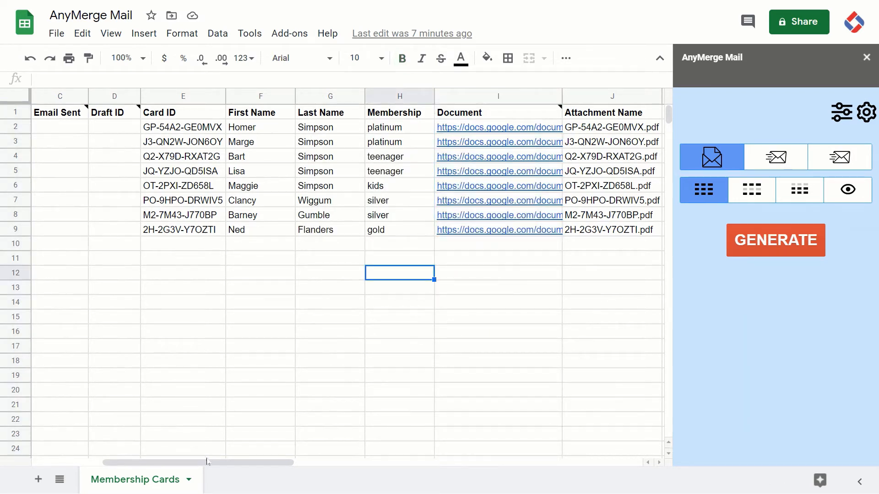
# - Inspect the Attachment Name column and the formula that builds the PDF file name in cell J2
pyautogui.moveTo(208, 462); pyautogui.dragTo(276, 465)
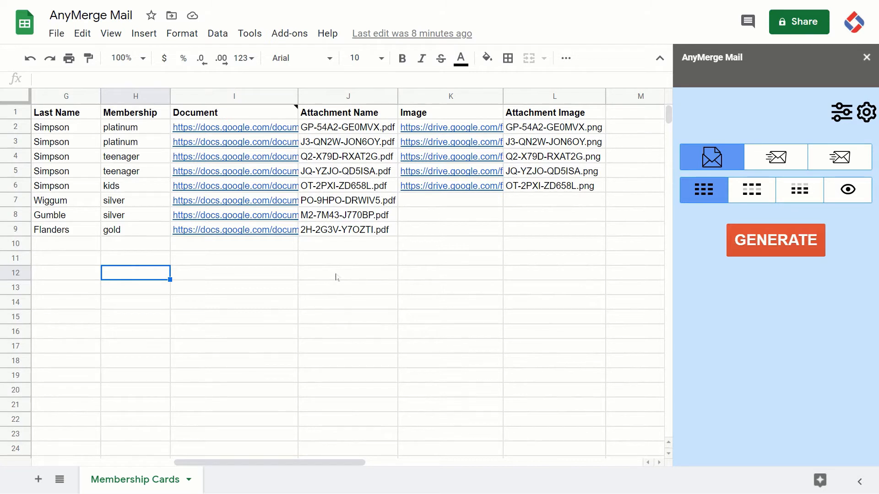
pyautogui.click(347, 94)
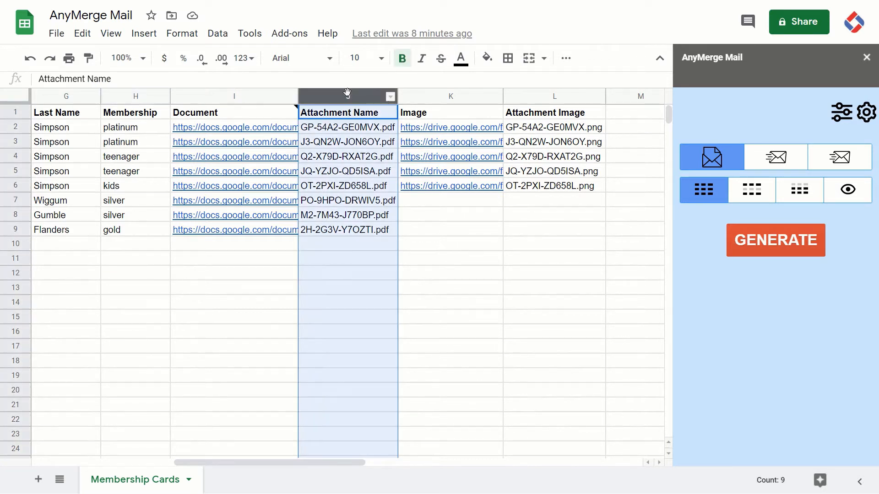
pyautogui.click(351, 132)
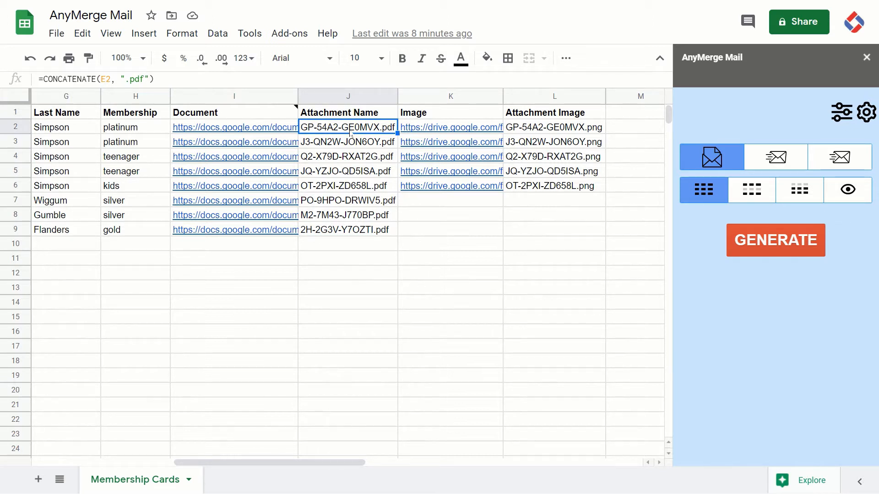
pyautogui.doubleClick(350, 133)
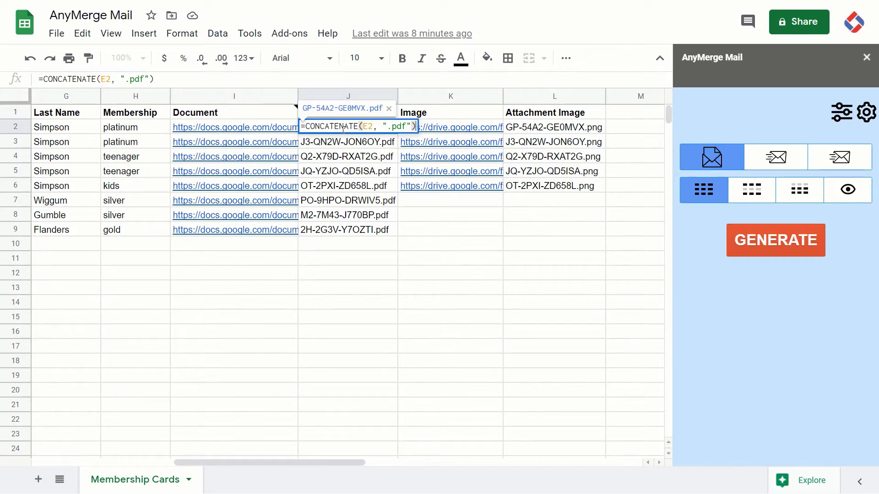
pyautogui.moveTo(251, 463); pyautogui.dragTo(269, 461)
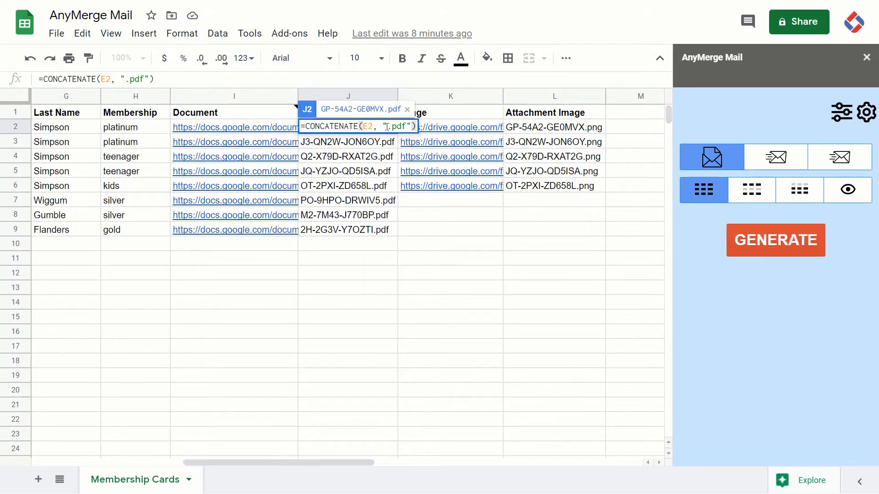
pyautogui.click(380, 144)
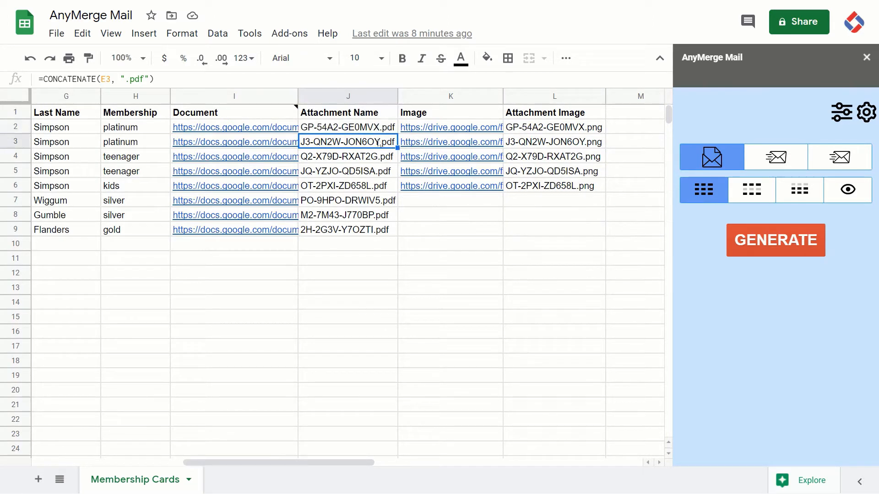
pyautogui.click(435, 265)
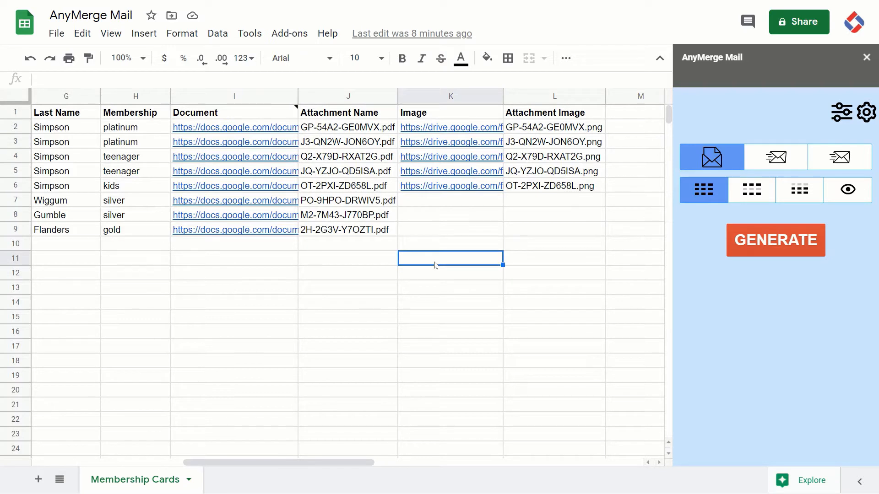
# - Preview the linked image in row 2 and inspect the Attachment Image formula in cell L2
pyautogui.moveTo(447, 130)
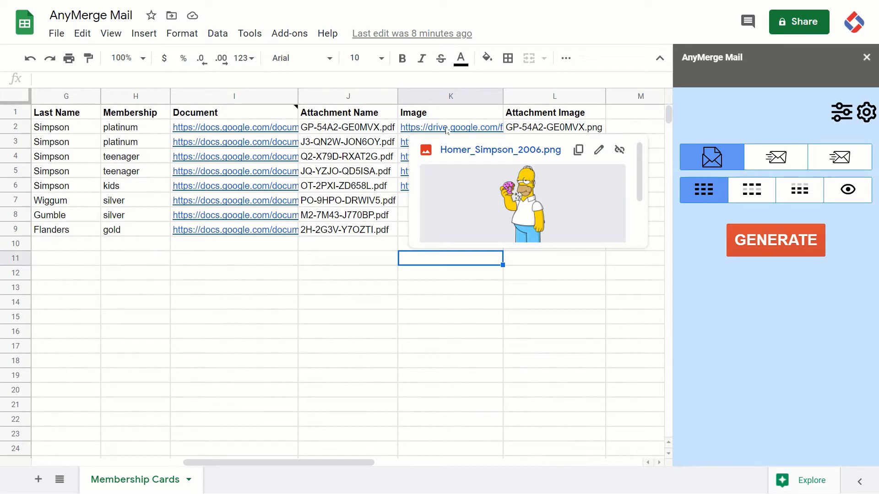
pyautogui.click(540, 130)
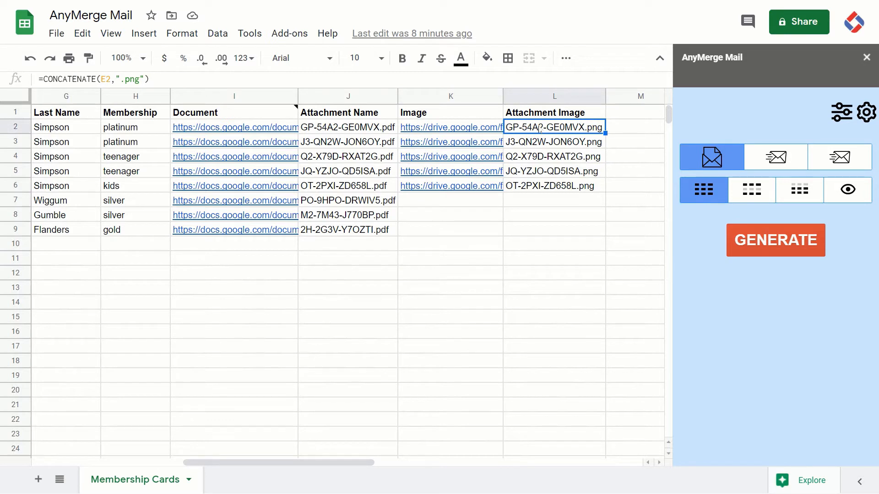
pyautogui.doubleClick(540, 128)
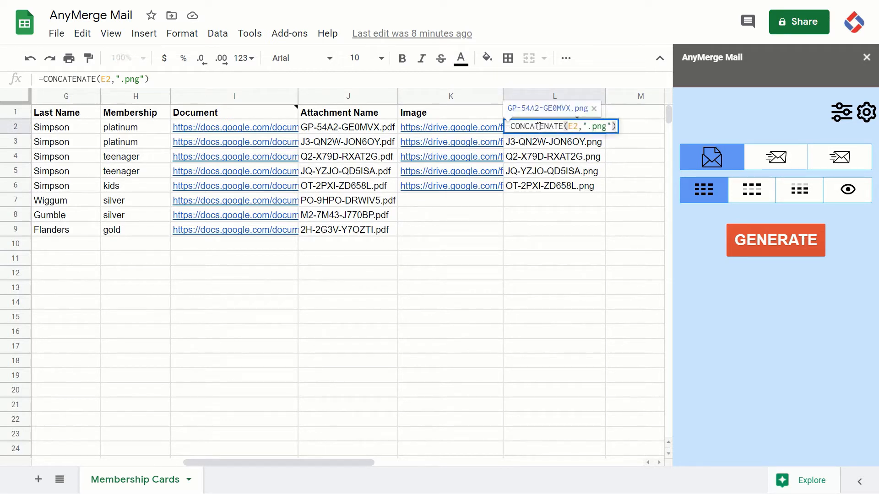
pyautogui.click(518, 267)
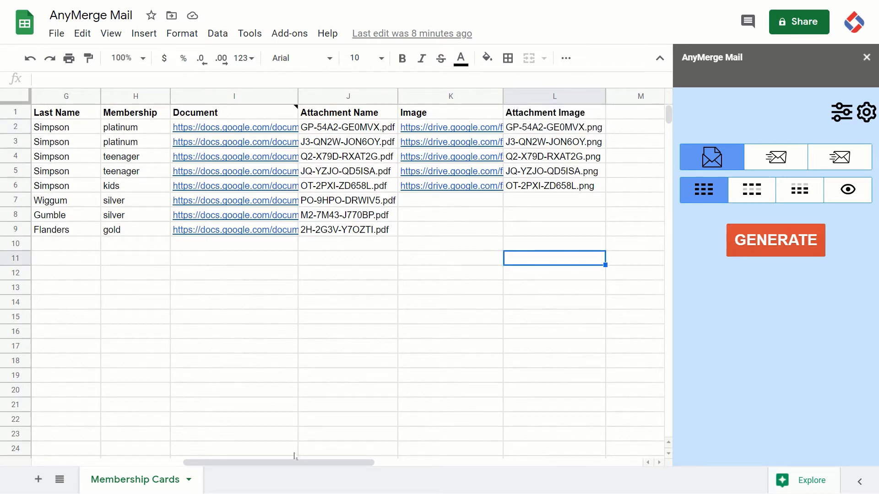
# - Review the first record in row 2, starting from the Email column
pyautogui.moveTo(290, 462); pyautogui.dragTo(138, 457)
pyautogui.click(208, 378)
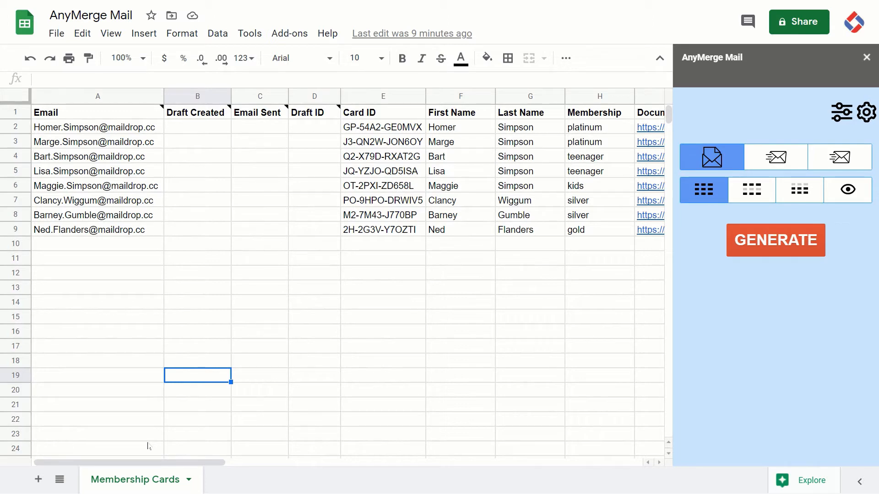
pyautogui.click(16, 127)
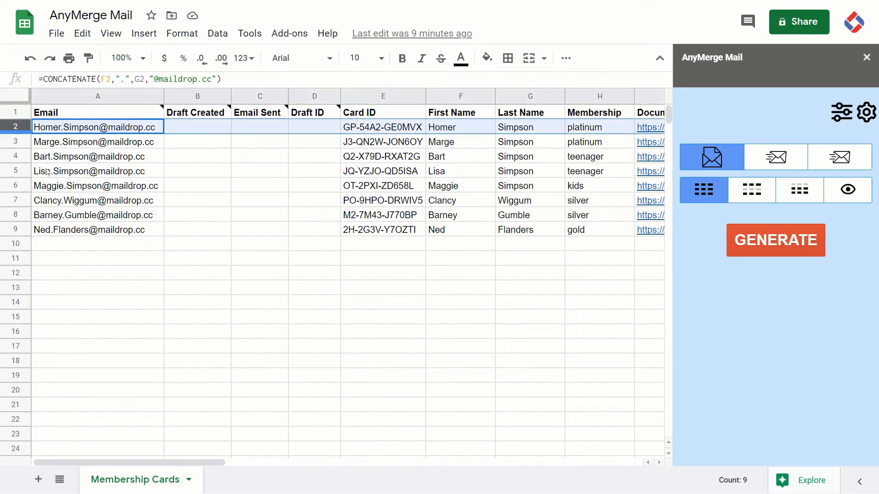
pyautogui.moveTo(136, 462)
pyautogui.mouseDown()
pyautogui.moveTo(238, 459)
pyautogui.moveTo(145, 455)
pyautogui.mouseUp()
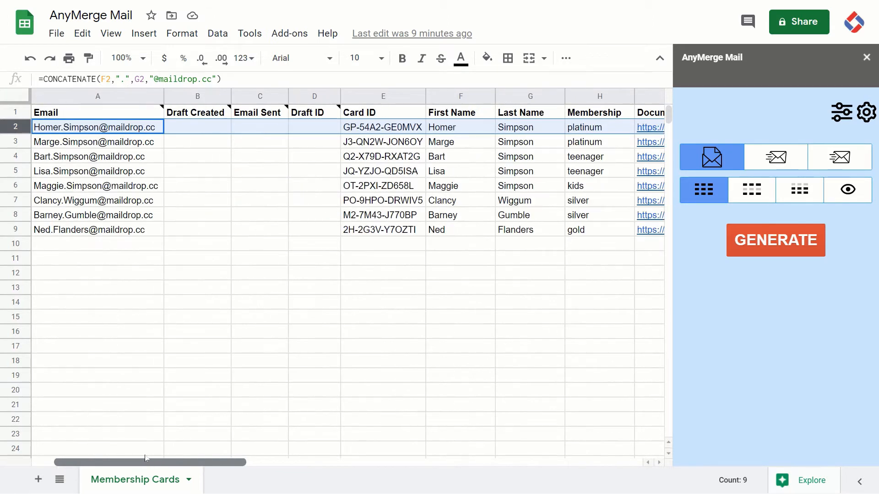
pyautogui.click(183, 365)
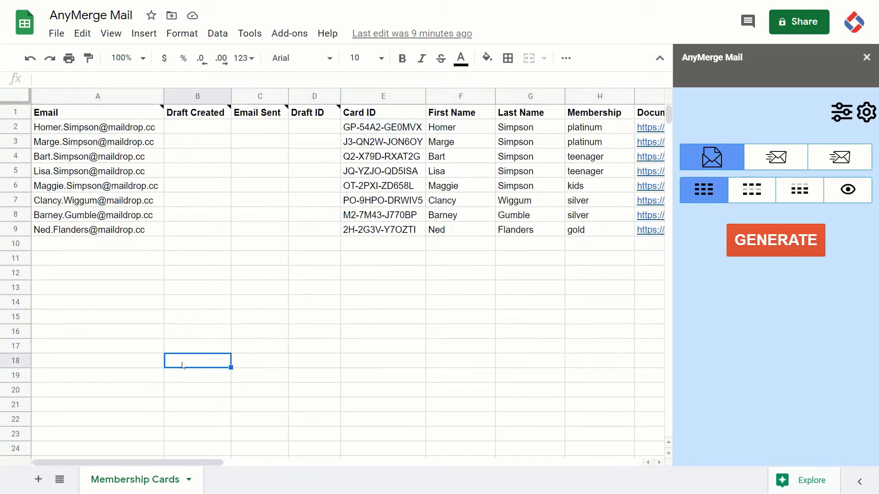
# - Open the Membership Card draft in Gmail's Drafts, starting from the draft setting in the AnyMerge Mail sheet configuration
pyautogui.click(842, 112)
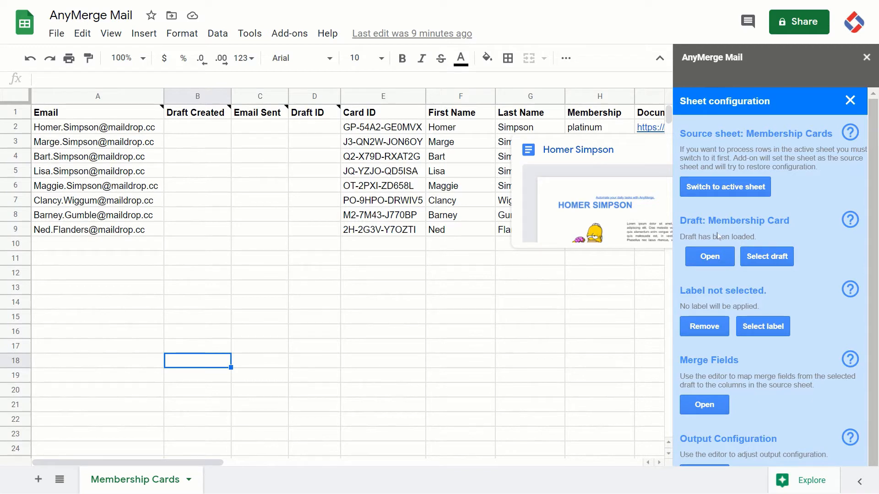
pyautogui.click(718, 264)
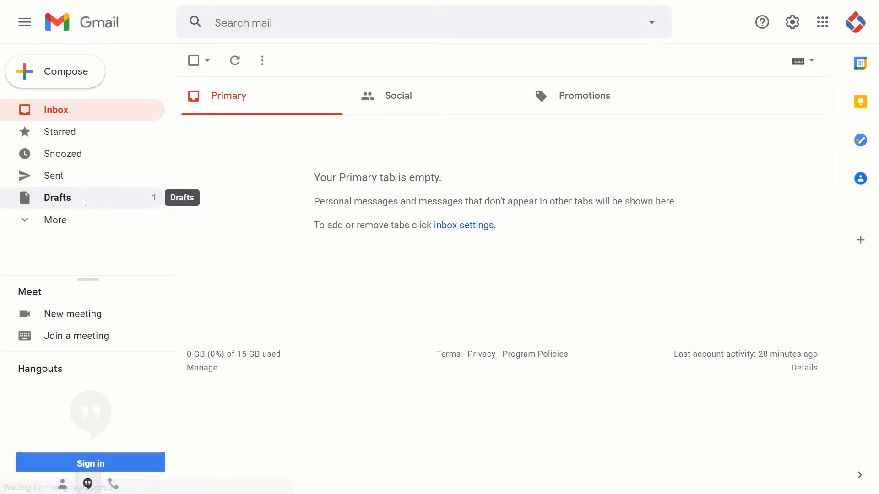
pyautogui.click(83, 198)
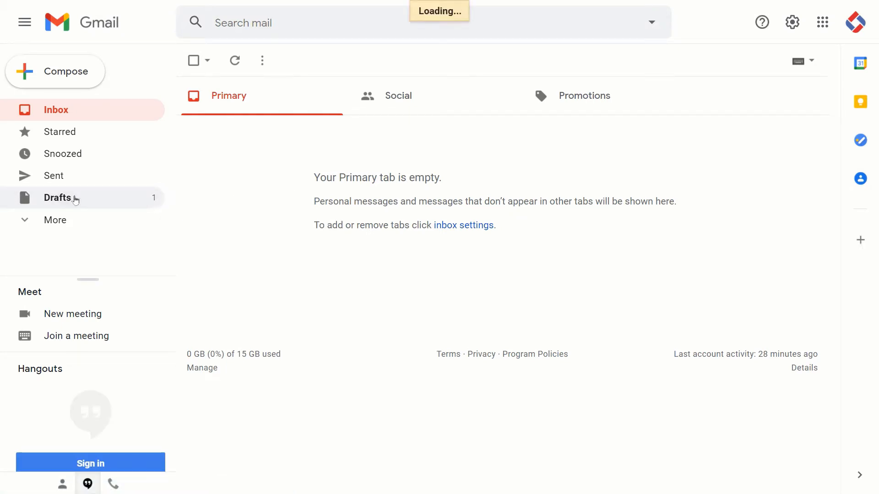
pyautogui.click(441, 92)
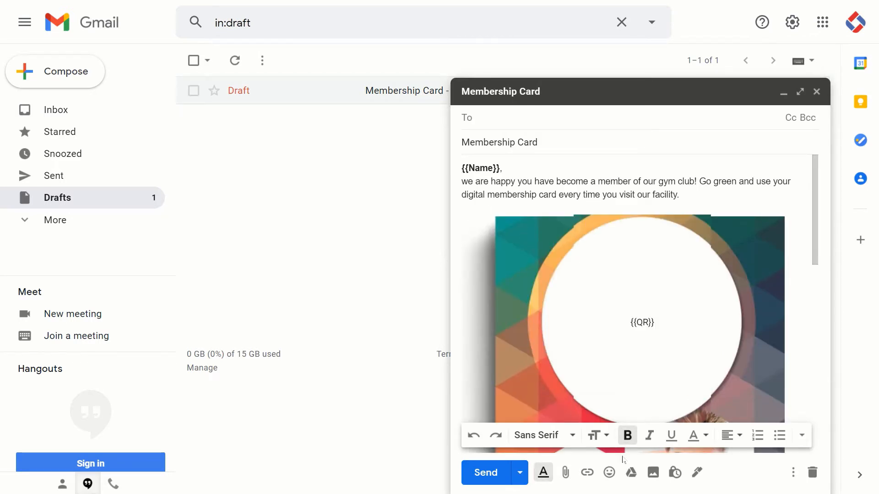
# - Attach the file Terms and Conditions.pdf from the Downloads folder to the Membership Card draft
pyautogui.click(566, 473)
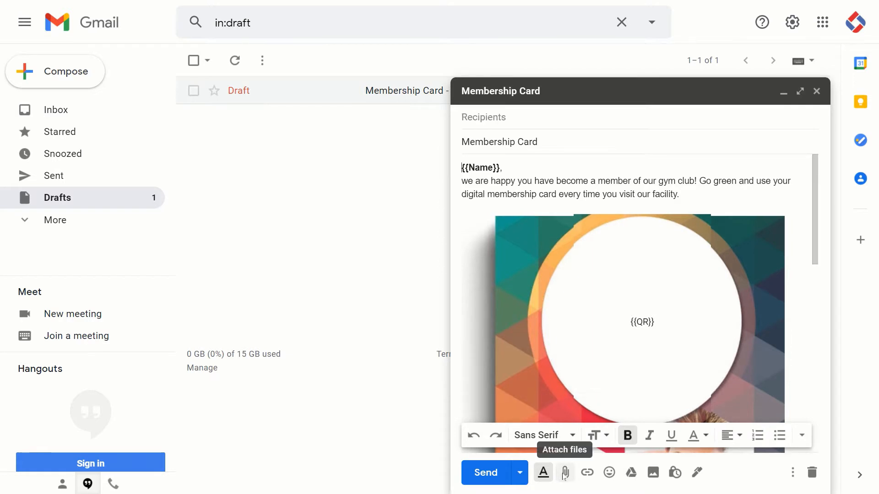
pyautogui.click(213, 118)
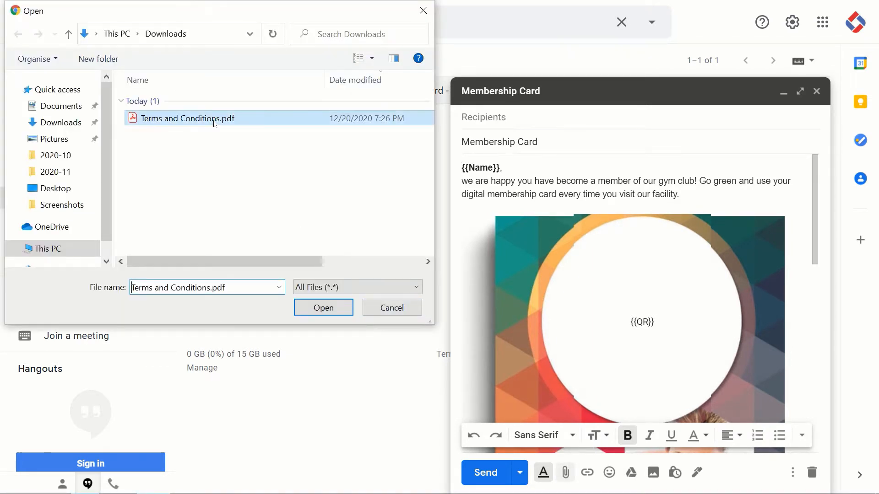
pyautogui.click(308, 310)
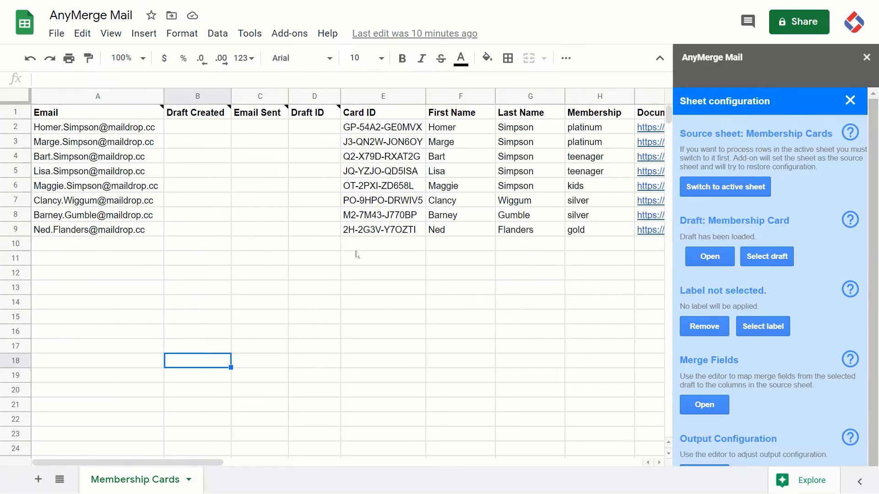
# - Back in the Membership Cards sheet, examine the Document and Image columns and preview the image linked in row 2
pyautogui.click(355, 250)
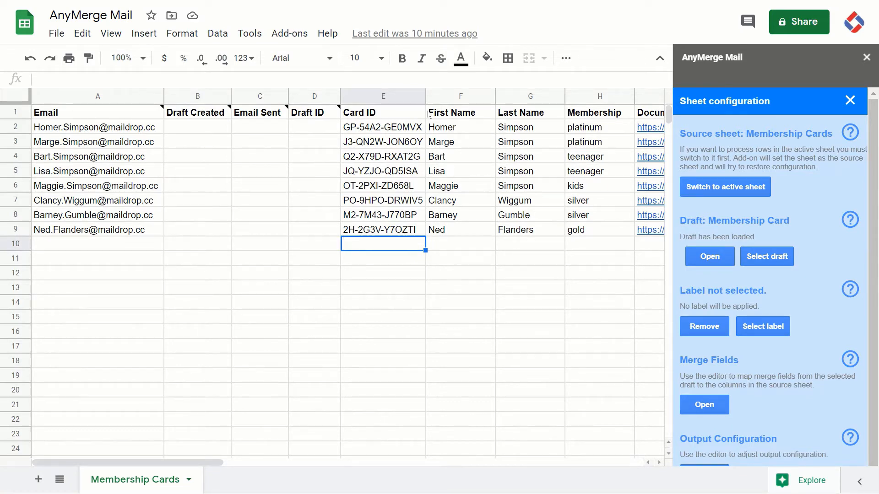
pyautogui.hscroll(4, 361, 257)
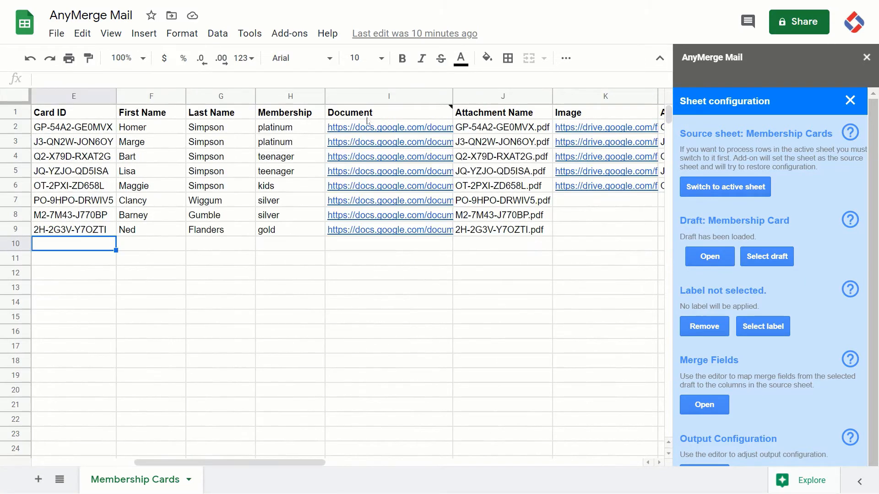
pyautogui.click(379, 306)
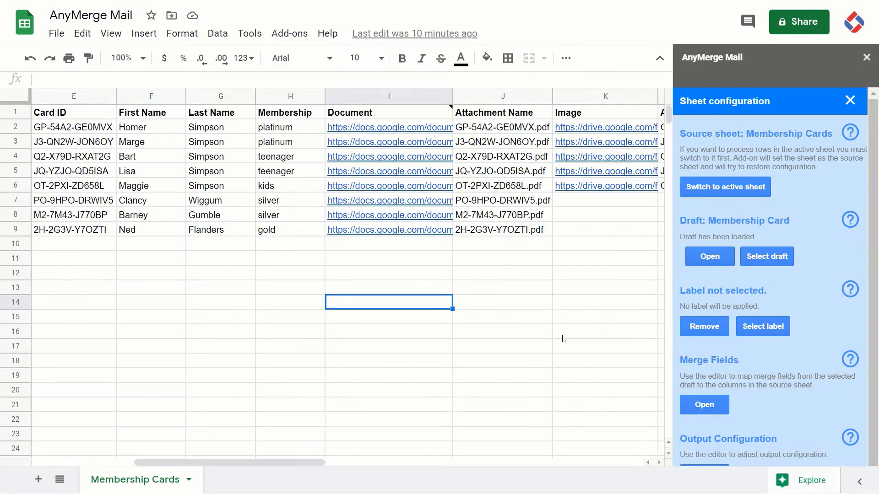
pyautogui.click(563, 328)
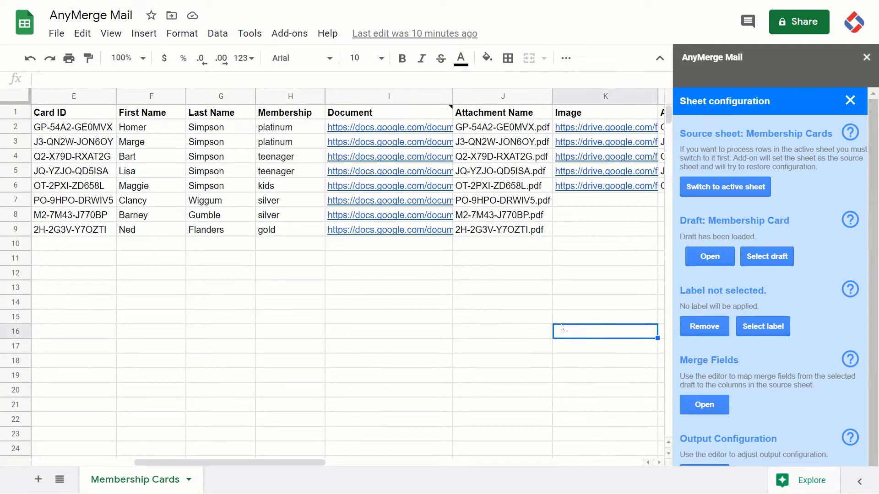
pyautogui.moveTo(406, 119)
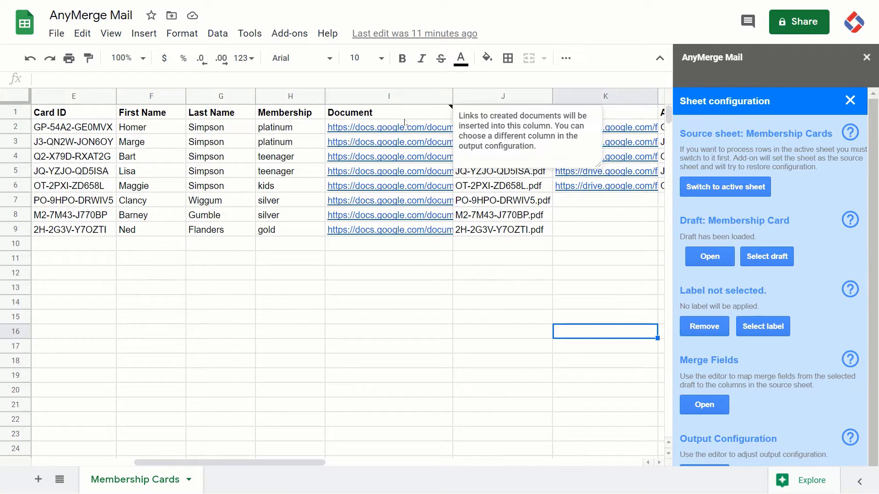
pyautogui.click(393, 99)
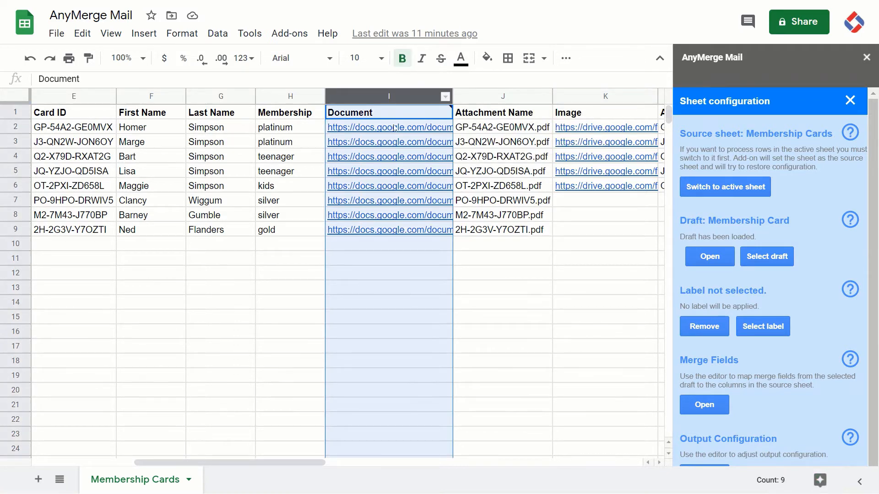
pyautogui.click(579, 98)
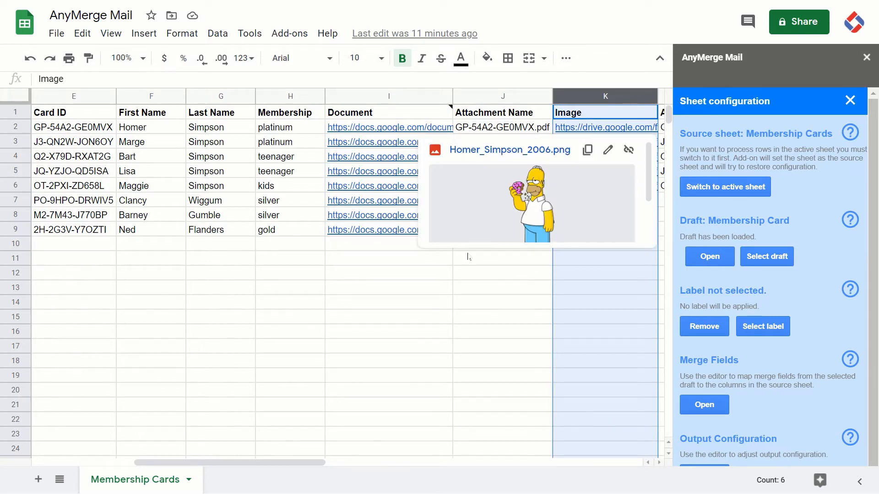
pyautogui.click(439, 278)
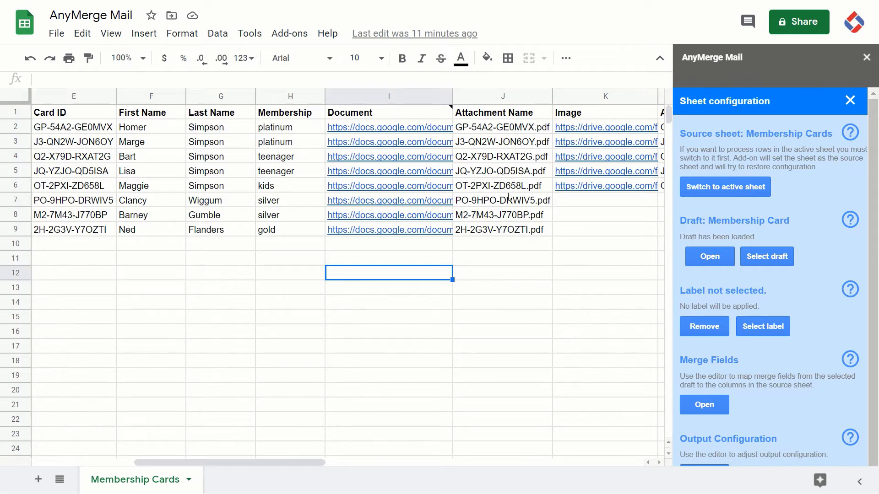
# - Open the sheet's output configuration in the Configuration Editor and add one attachment entry
pyautogui.click(655, 61)
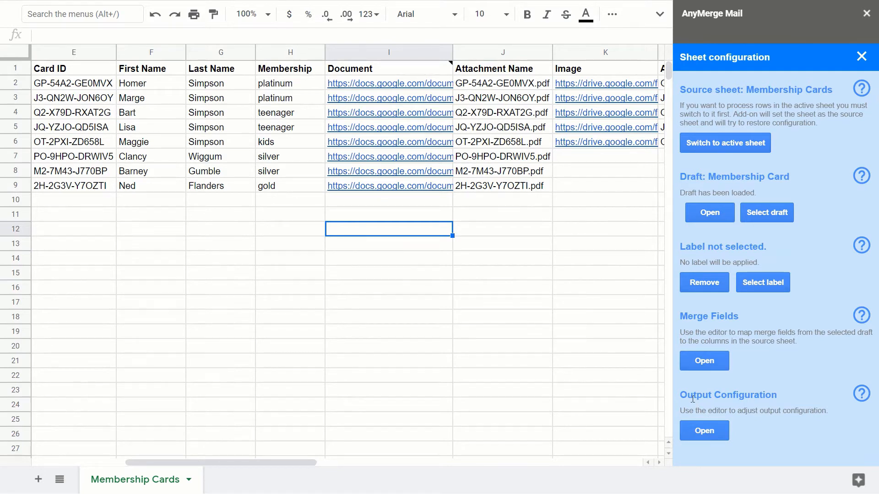
pyautogui.moveTo(681, 397); pyautogui.dragTo(779, 397)
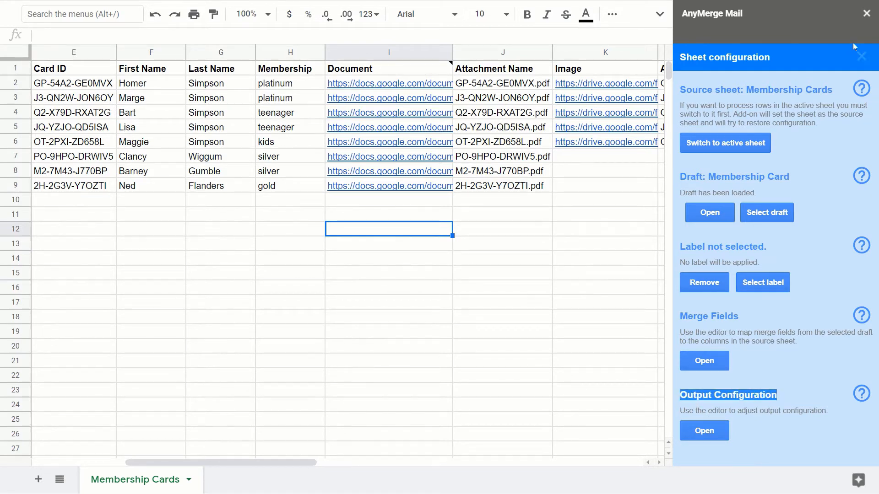
pyautogui.click(872, 63)
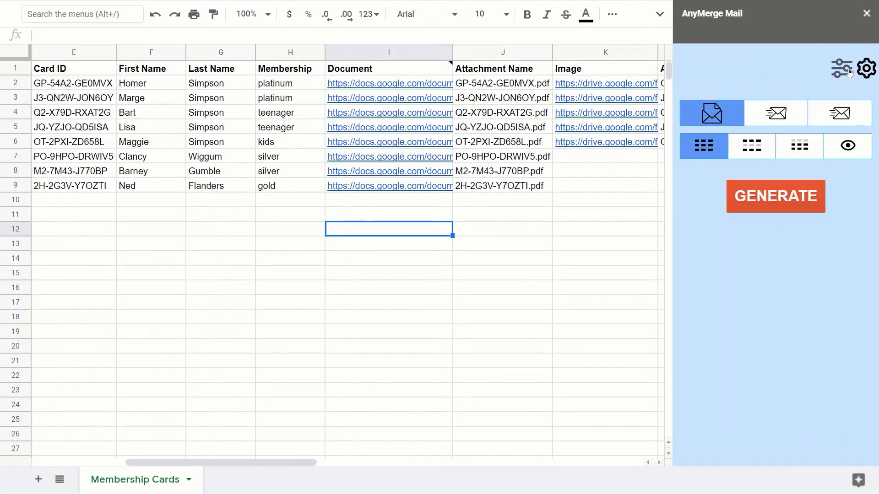
pyautogui.click(843, 71)
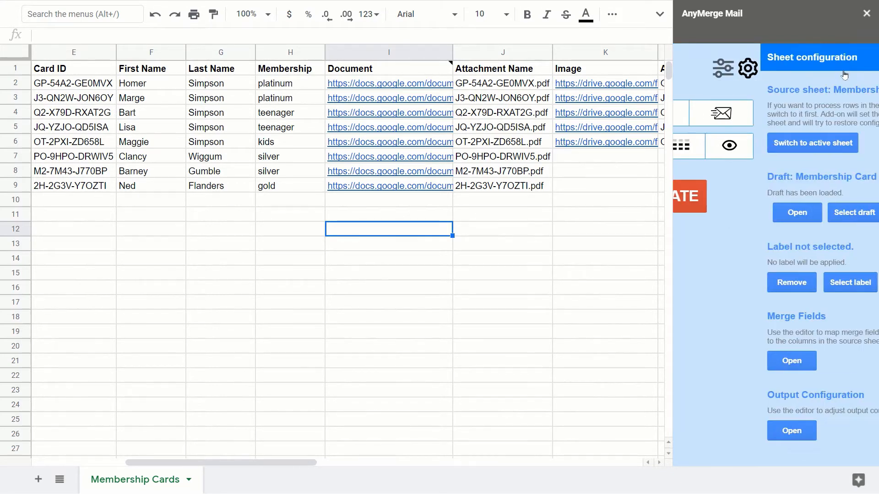
pyautogui.click(696, 428)
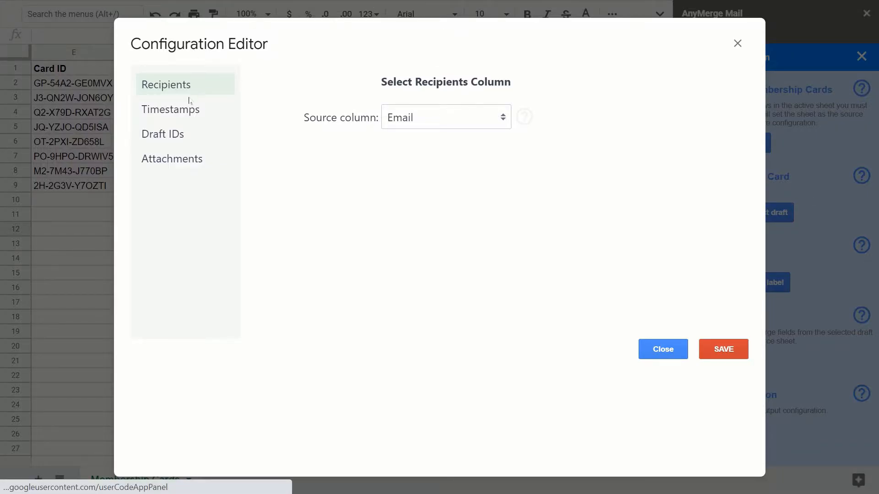
pyautogui.click(164, 158)
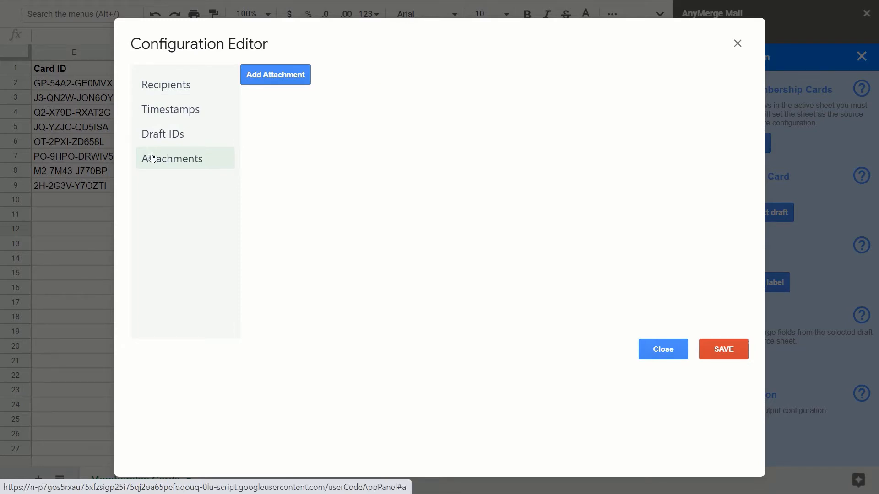
pyautogui.click(283, 80)
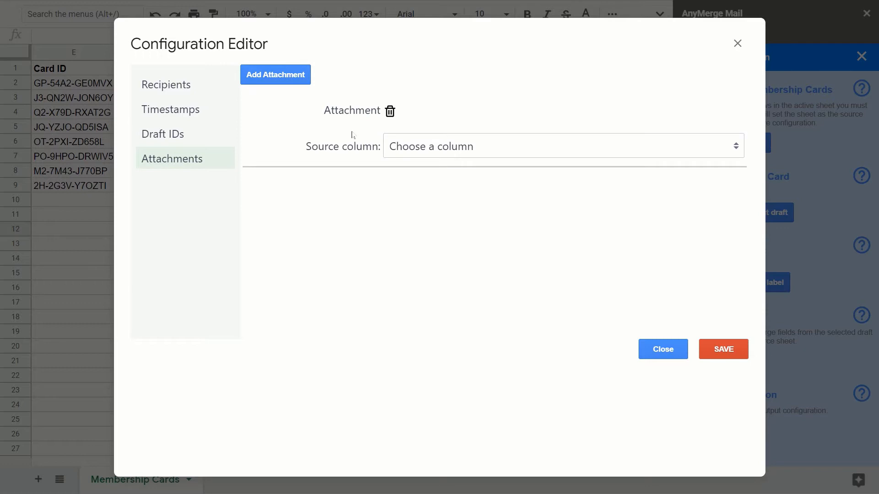
# - Add three more attachment entries and try to save them without choosing any source columns
pyautogui.click(282, 80)
pyautogui.click(282, 81)
pyautogui.click(282, 80)
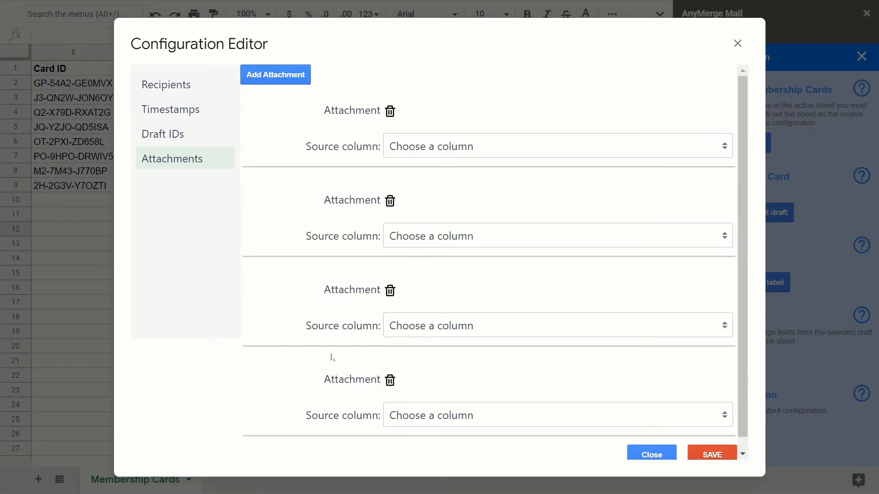
pyautogui.scroll(-2, 588, 392)
pyautogui.click(703, 446)
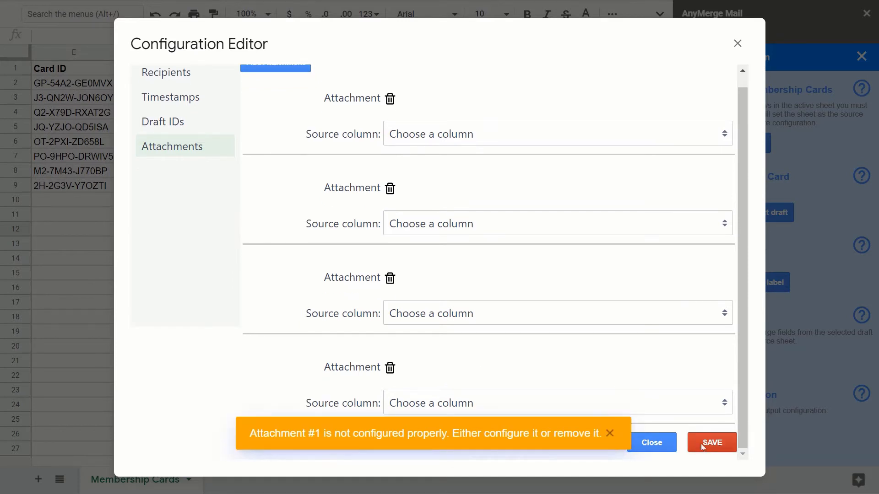
# - Dismiss the warning and delete the three surplus attachment entries, leaving a single one
pyautogui.click(609, 433)
pyautogui.scroll(1, 508, 319)
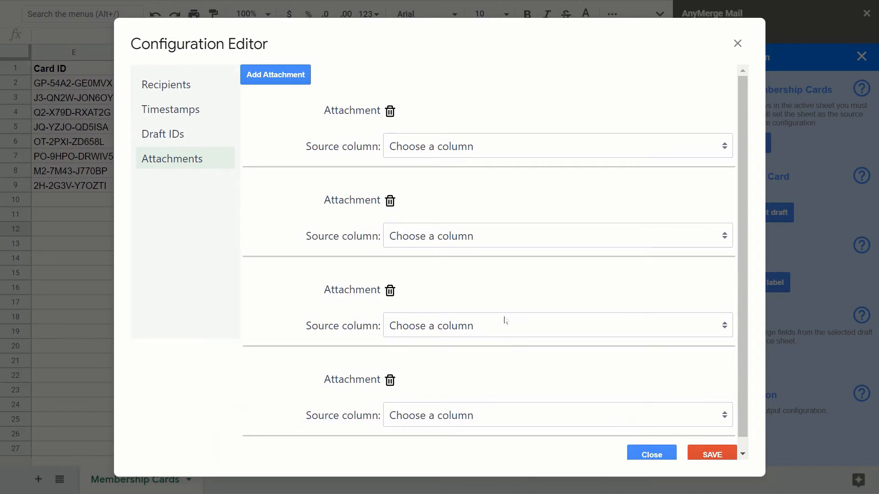
pyautogui.click(391, 205)
pyautogui.click(391, 204)
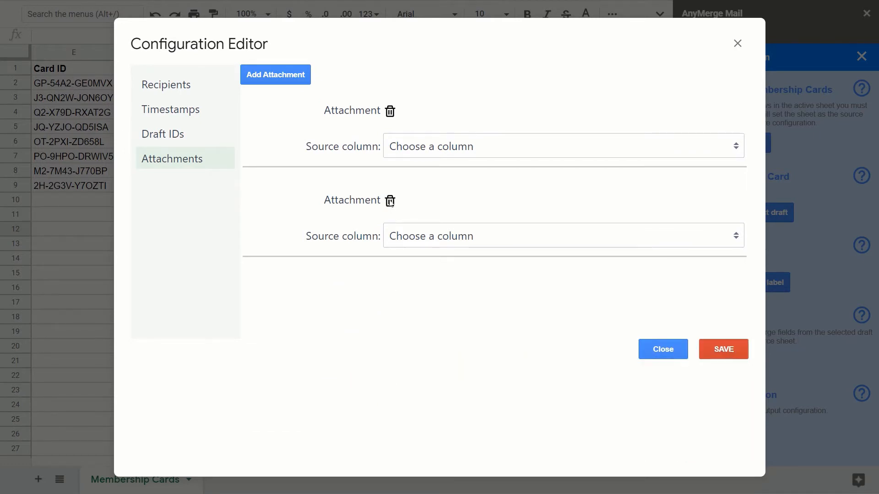
pyautogui.click(391, 203)
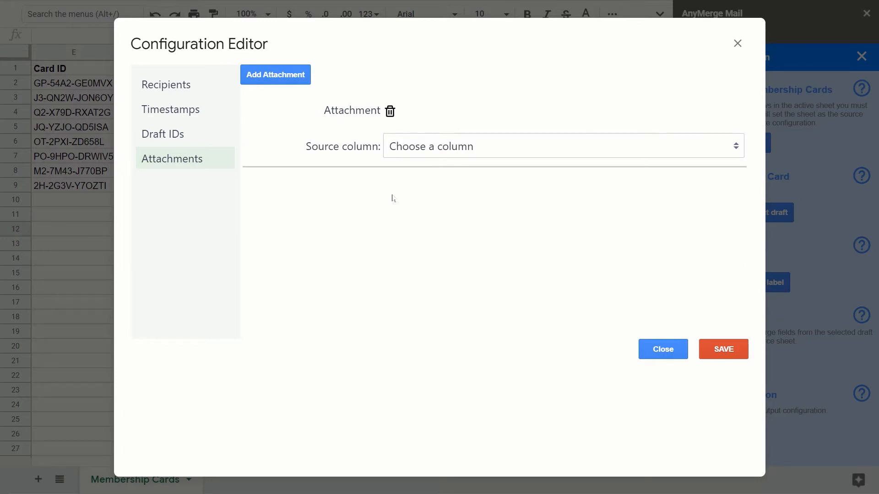
# - Set the attachment's source column to Document, review the attachment name options, and save the configuration
pyautogui.click(431, 147)
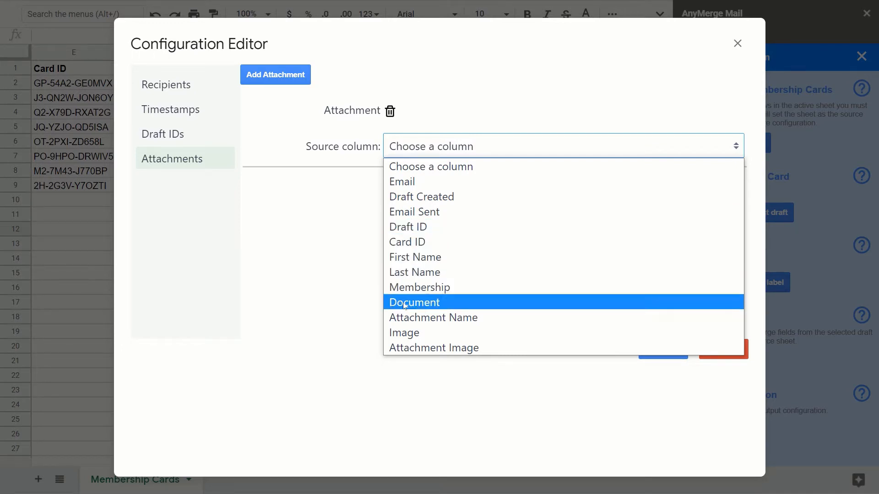
pyautogui.click(427, 305)
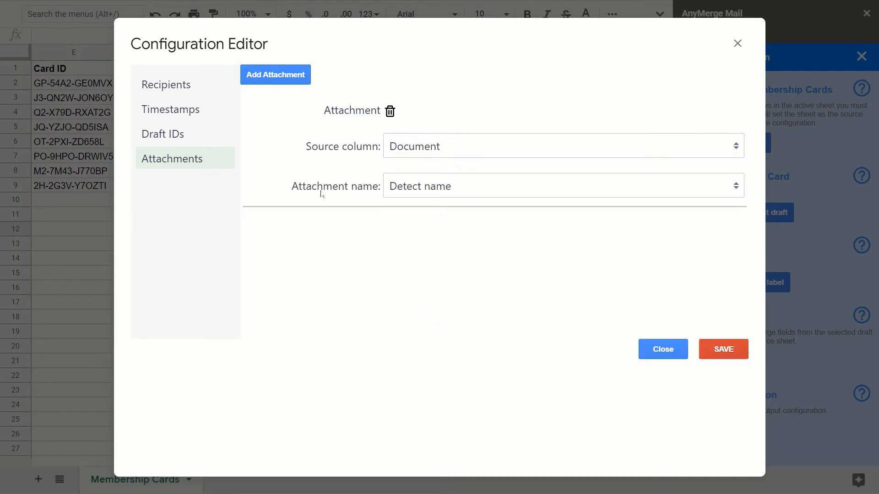
pyautogui.click(419, 193)
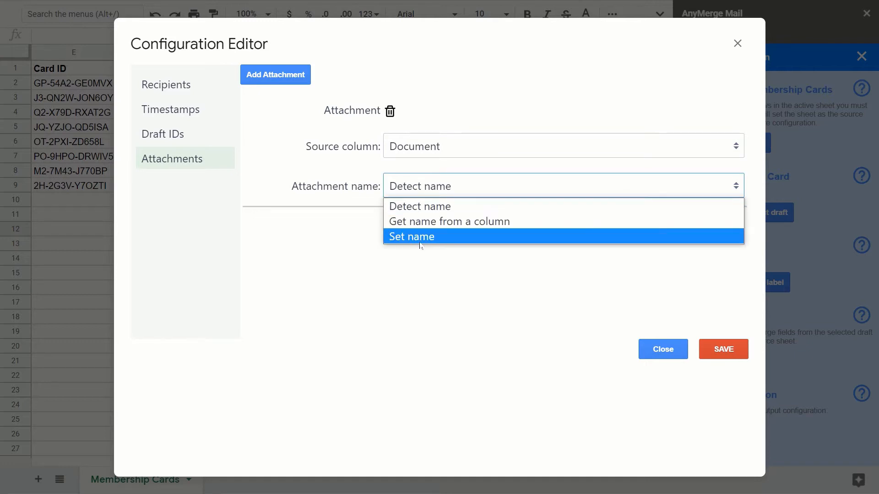
pyautogui.click(336, 192)
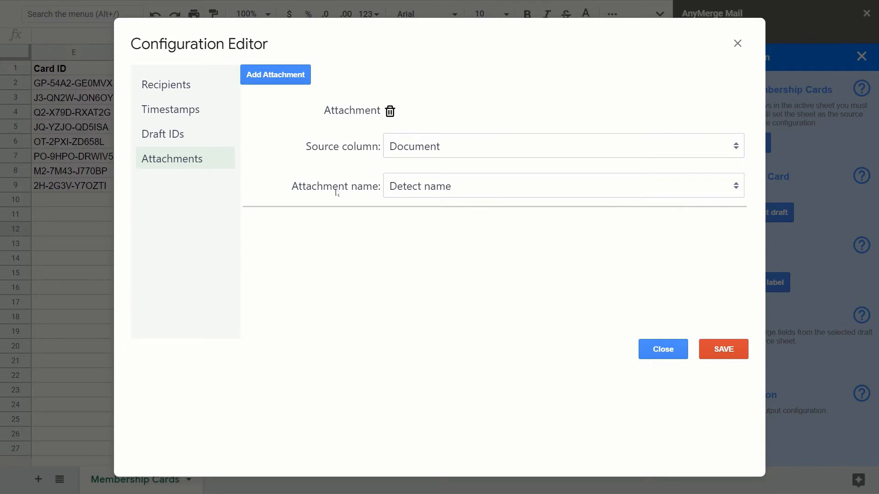
pyautogui.click(408, 184)
pyautogui.click(416, 247)
pyautogui.click(720, 354)
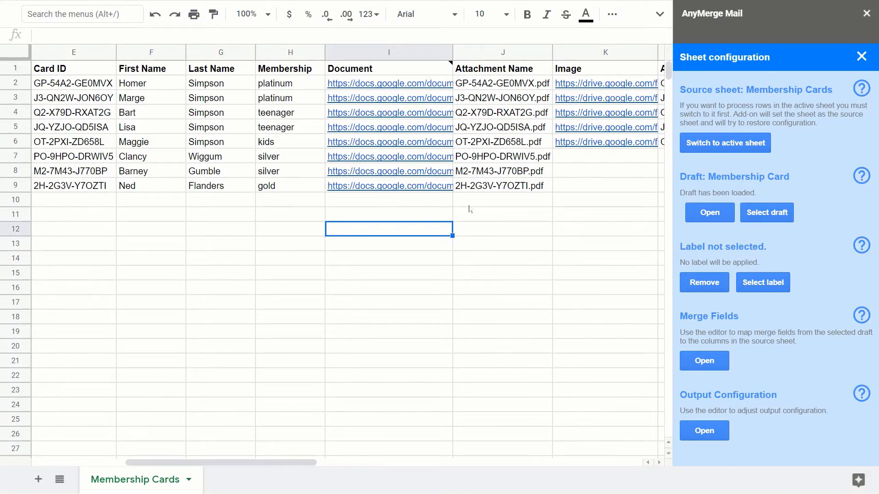
# - Examine the Document column and preview the document linked in row 8
pyautogui.moveTo(380, 86)
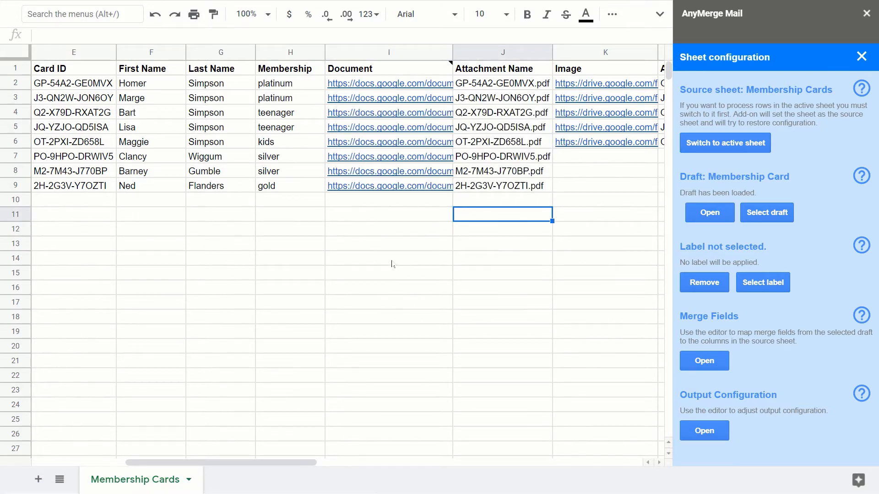
pyautogui.click(393, 50)
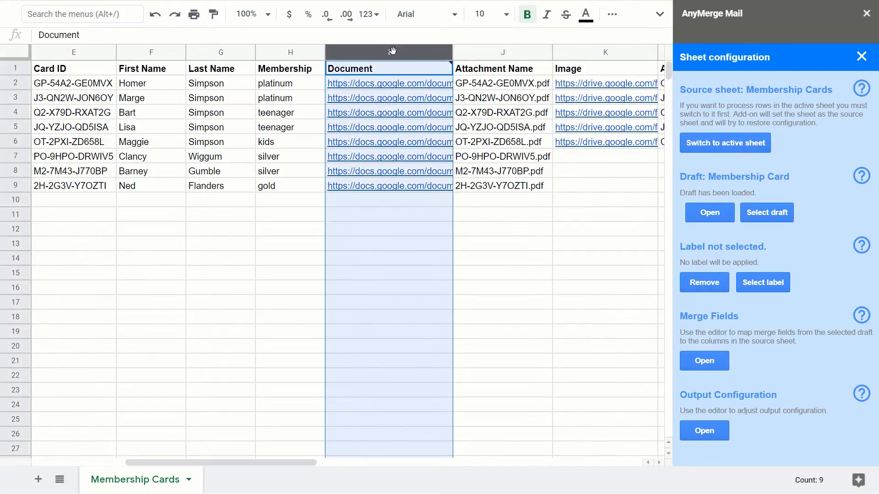
pyautogui.moveTo(384, 176)
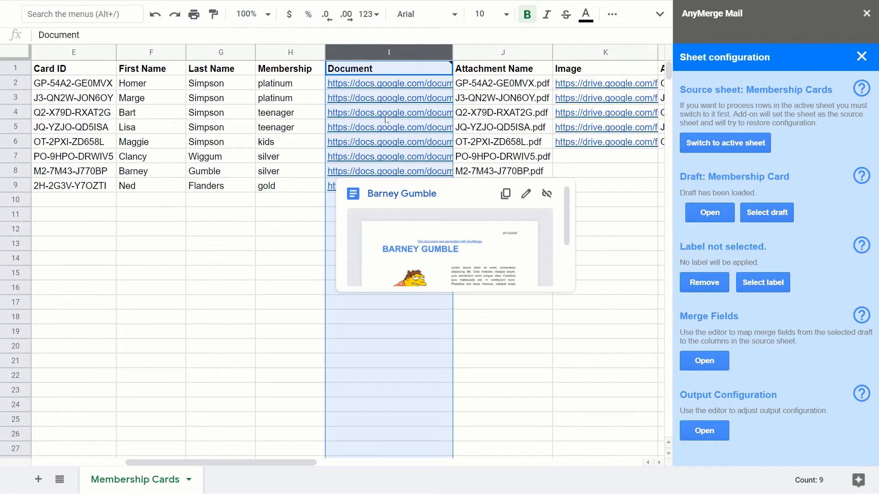
# - Preview the document linked in row 2 of the Document column
pyautogui.moveTo(387, 86)
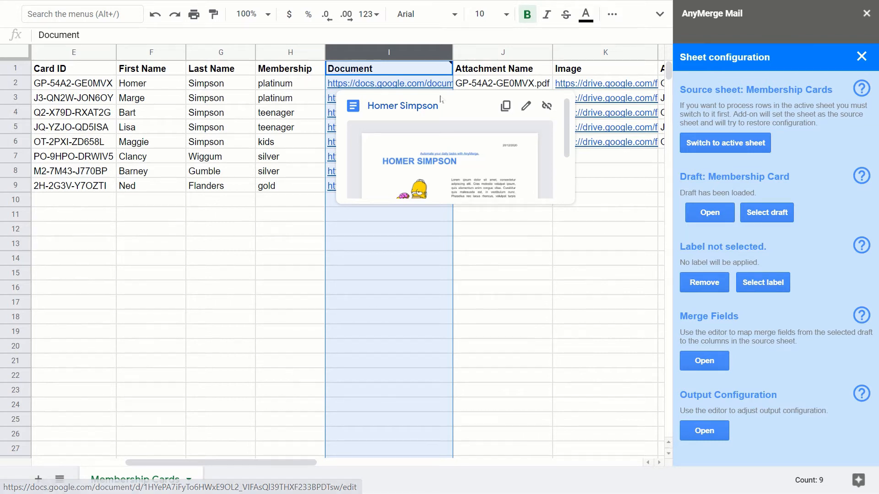
pyautogui.click(474, 262)
pyautogui.click(387, 87)
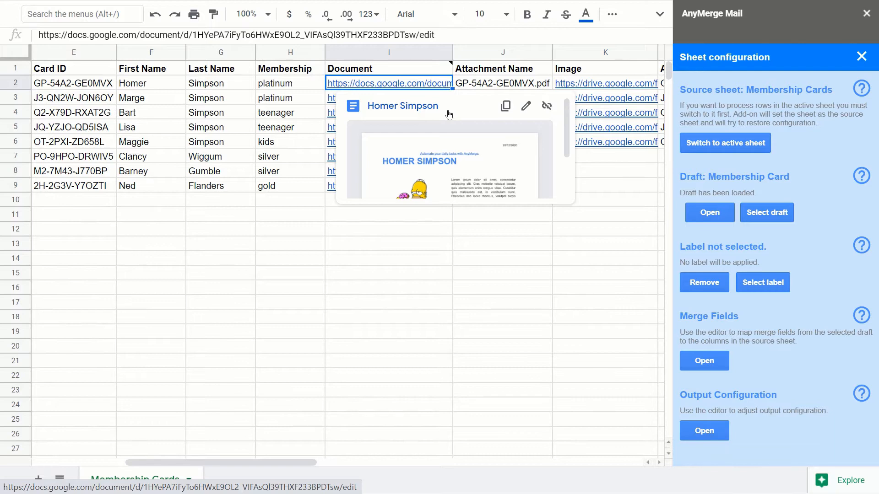
pyautogui.click(420, 219)
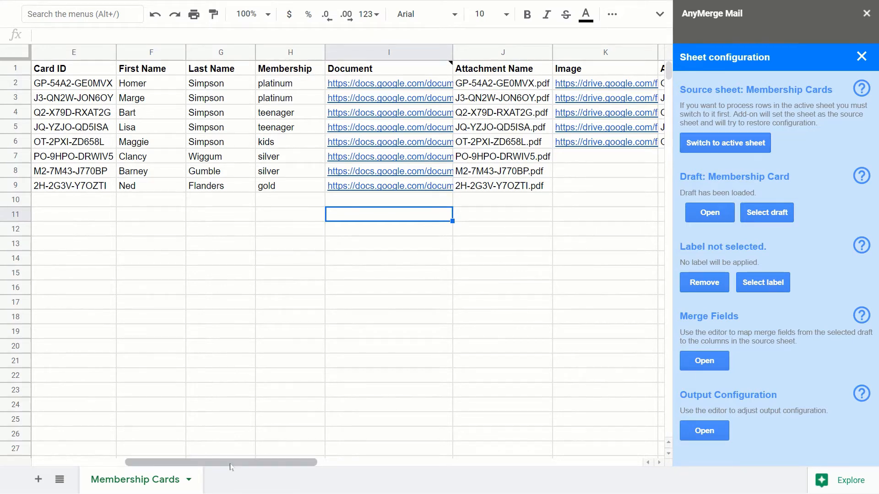
# - Preview the image file linked in row 2 of the Image column
pyautogui.moveTo(230, 463); pyautogui.dragTo(277, 465)
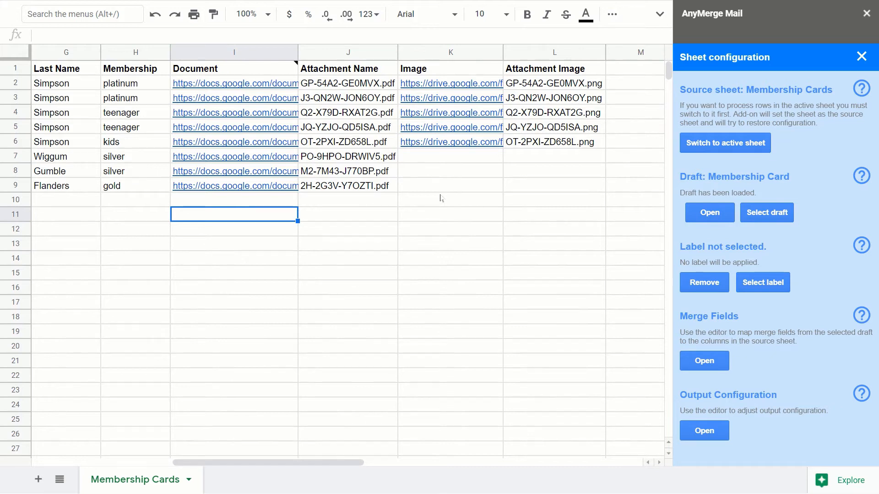
pyautogui.click(441, 84)
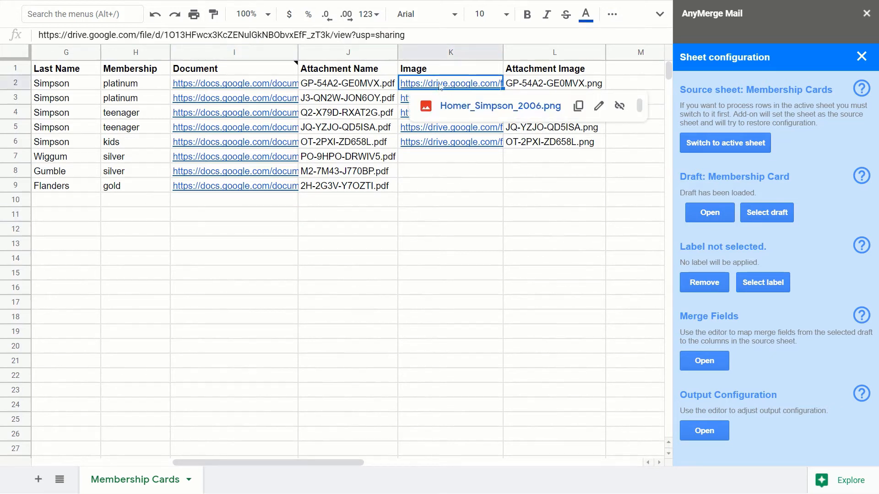
pyautogui.click(439, 217)
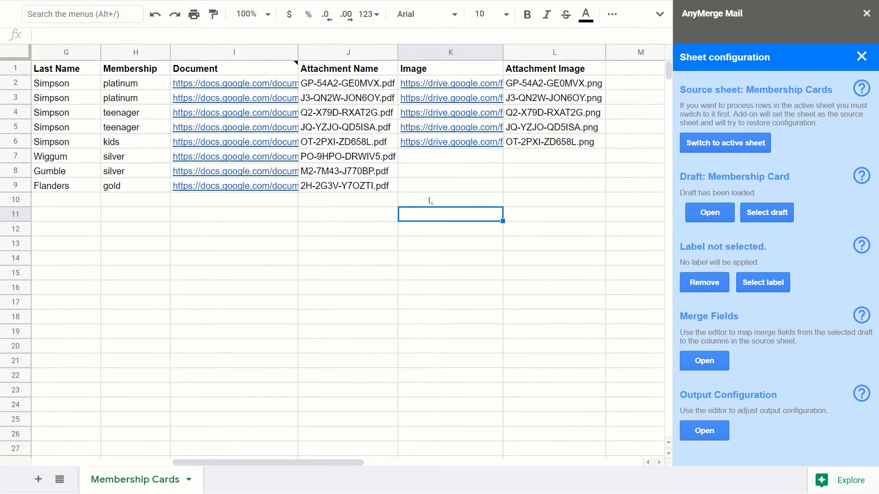
pyautogui.click(453, 89)
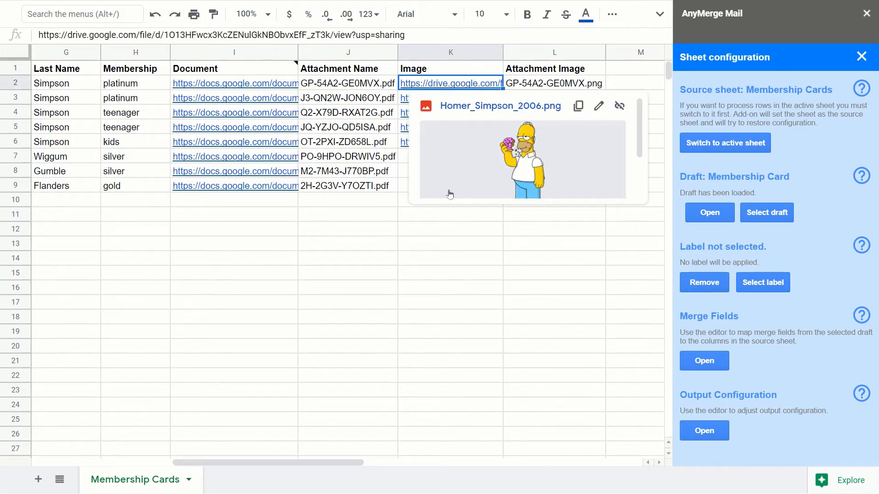
pyautogui.click(457, 233)
# - Add a second attachment with Image as its source column in the output configuration and save it
pyautogui.click(686, 428)
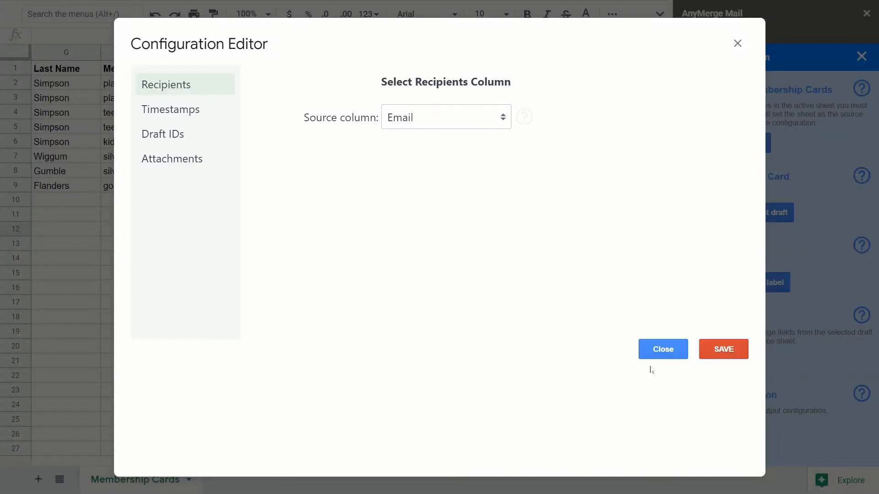
pyautogui.click(208, 159)
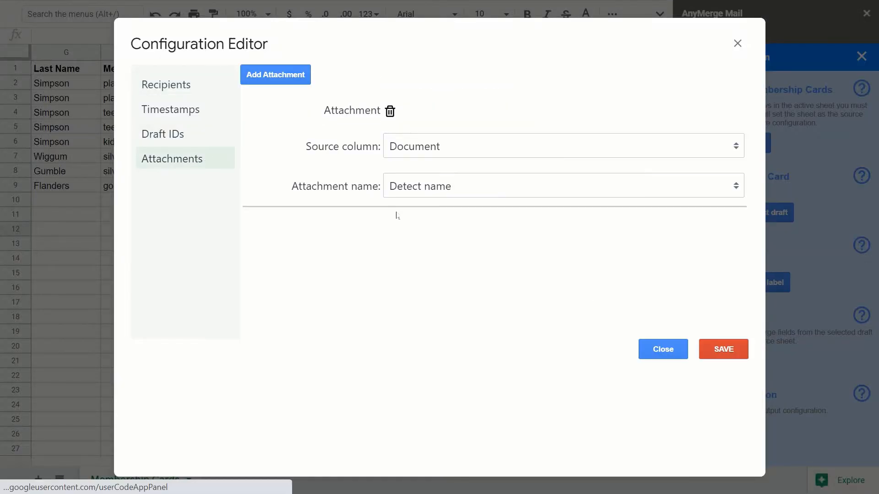
pyautogui.click(268, 83)
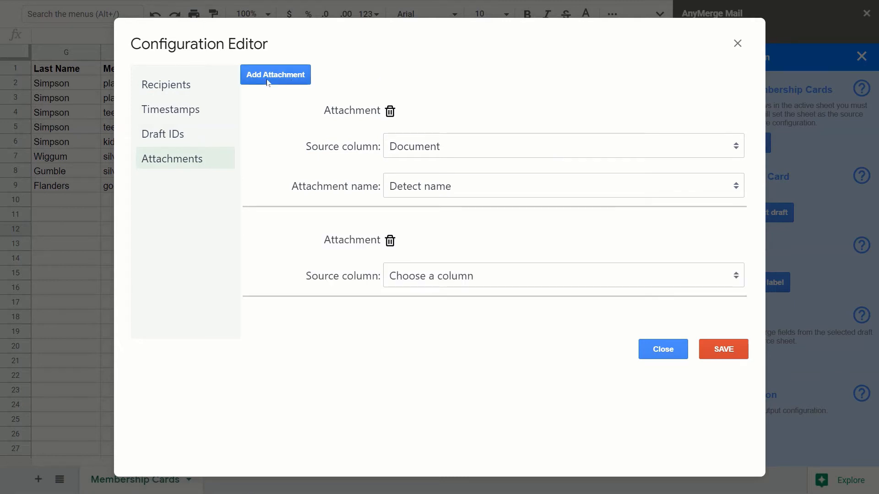
pyautogui.click(441, 277)
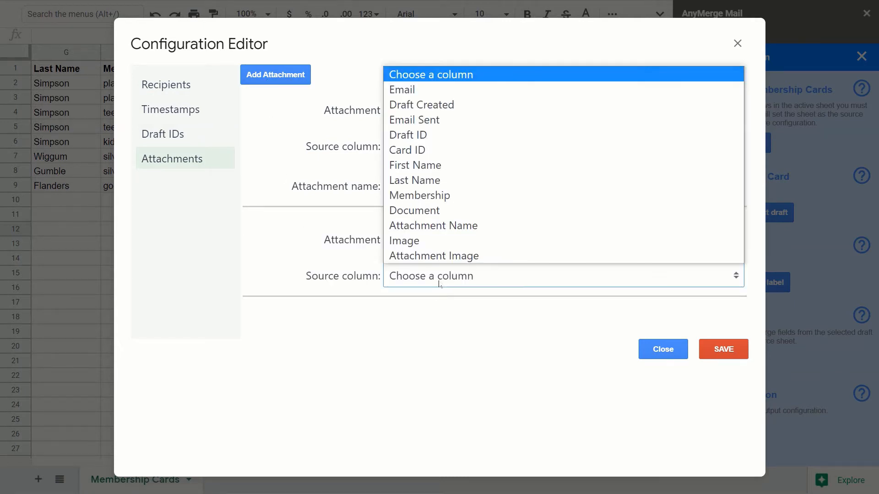
pyautogui.click(422, 240)
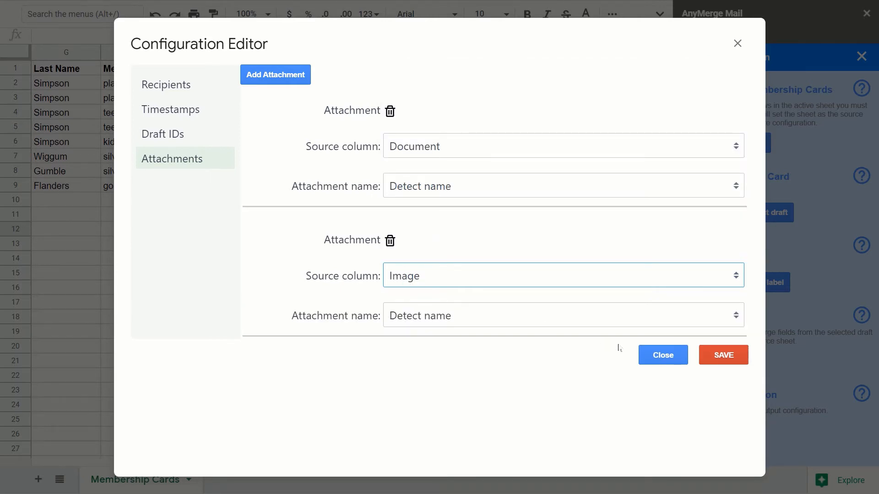
pyautogui.click(724, 356)
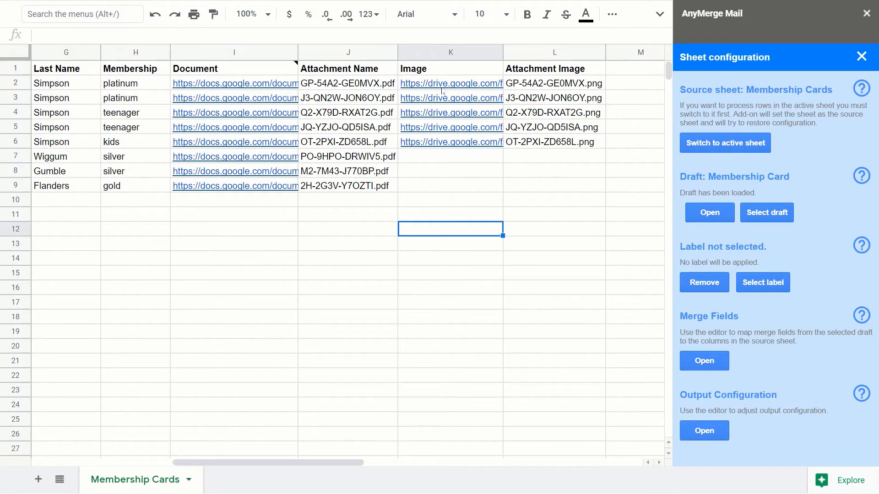
# - Check the file name of the image linked in row 2 of the Image column
pyautogui.moveTo(444, 90)
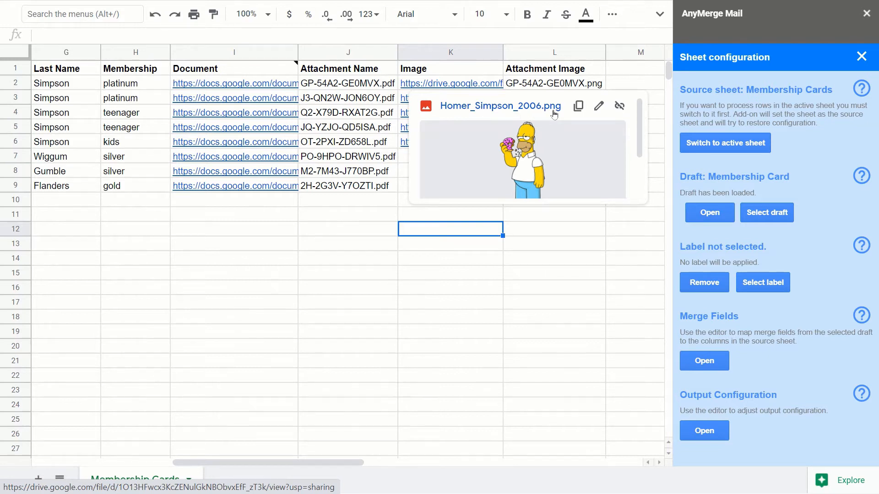
pyautogui.click(534, 251)
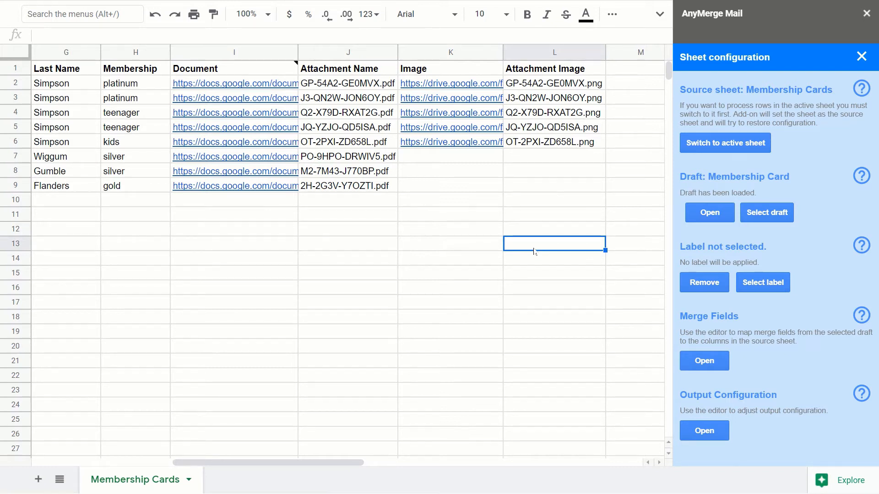
pyautogui.moveTo(212, 87)
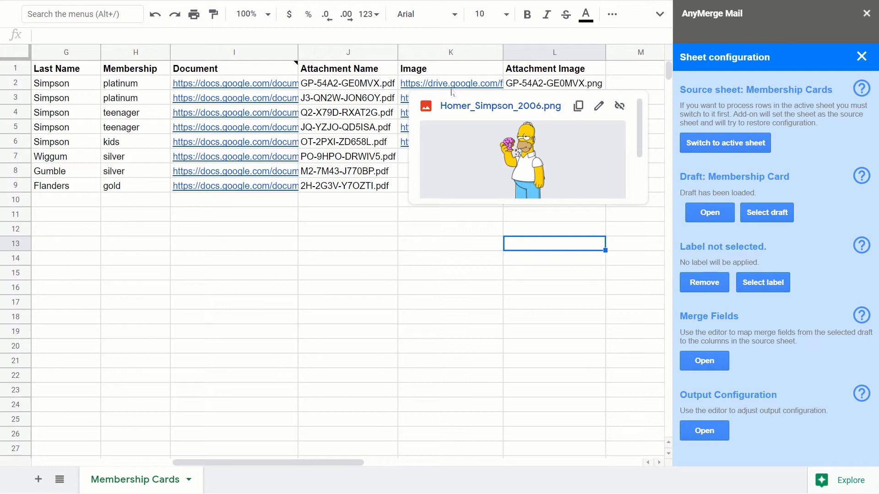
pyautogui.click(434, 215)
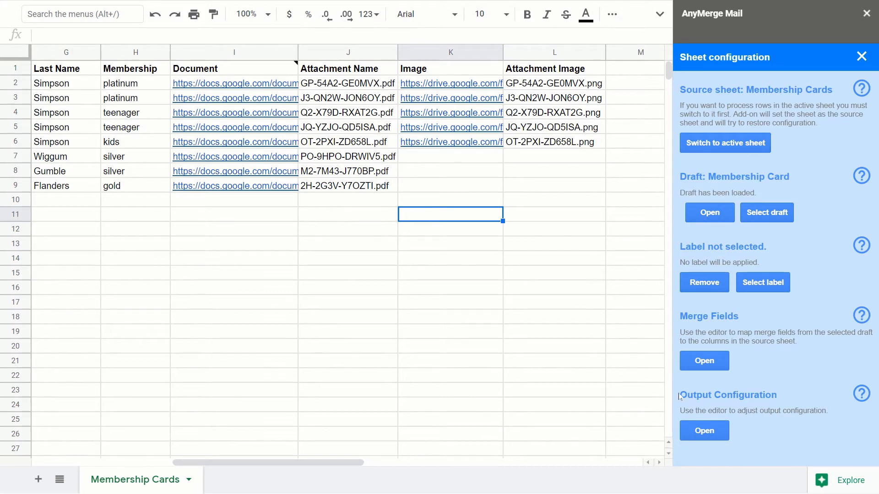
# - Add a third attachment in the output configuration with Document as its source column
pyautogui.click(701, 431)
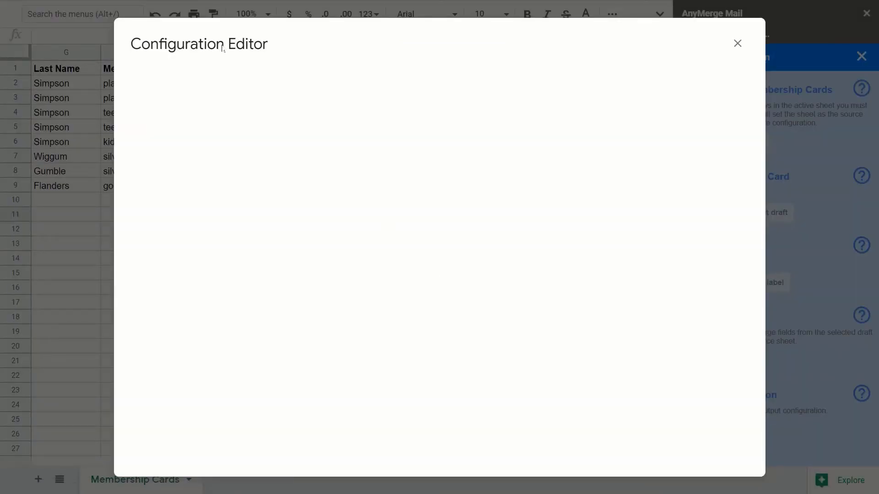
pyautogui.click(174, 158)
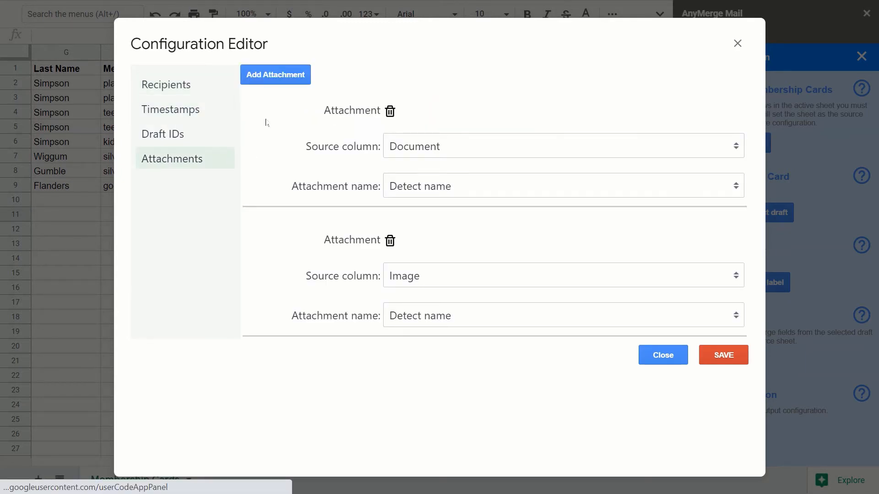
pyautogui.click(273, 76)
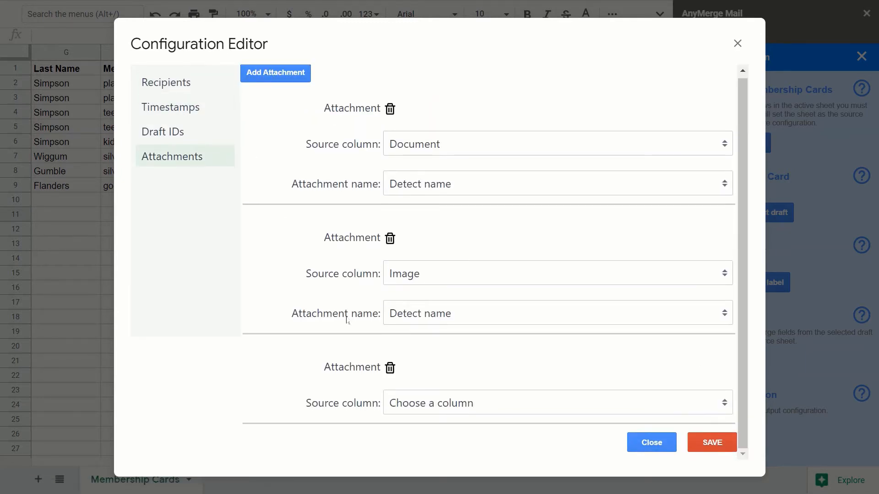
pyautogui.click(461, 402)
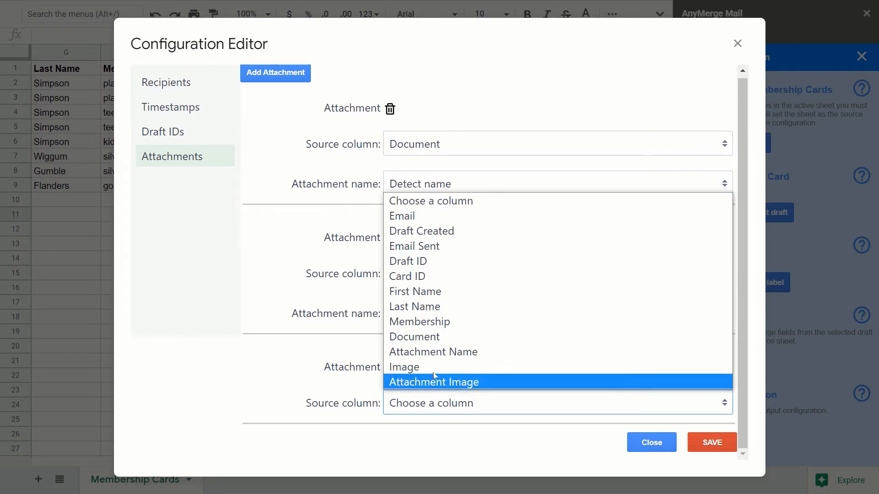
pyautogui.click(407, 337)
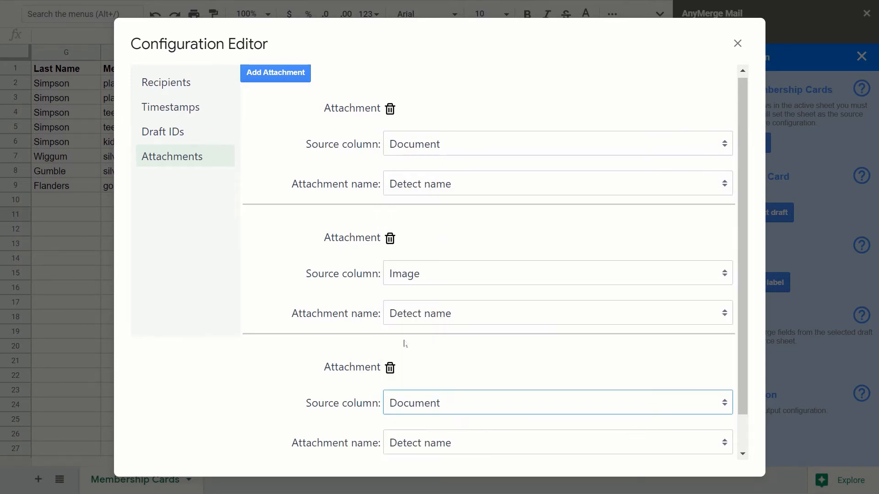
pyautogui.scroll(-1, 452, 363)
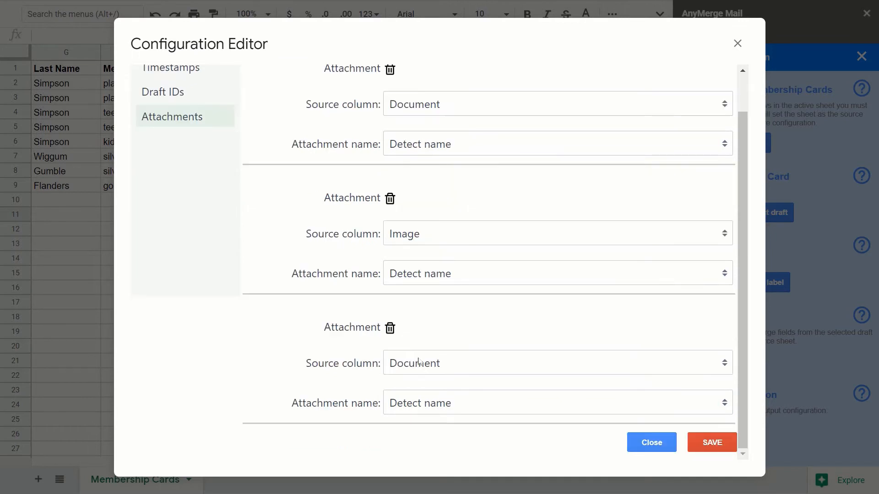
# - Set the third attachment to get its name from the Attachment Name column, and close the editor without saving
pyautogui.click(422, 406)
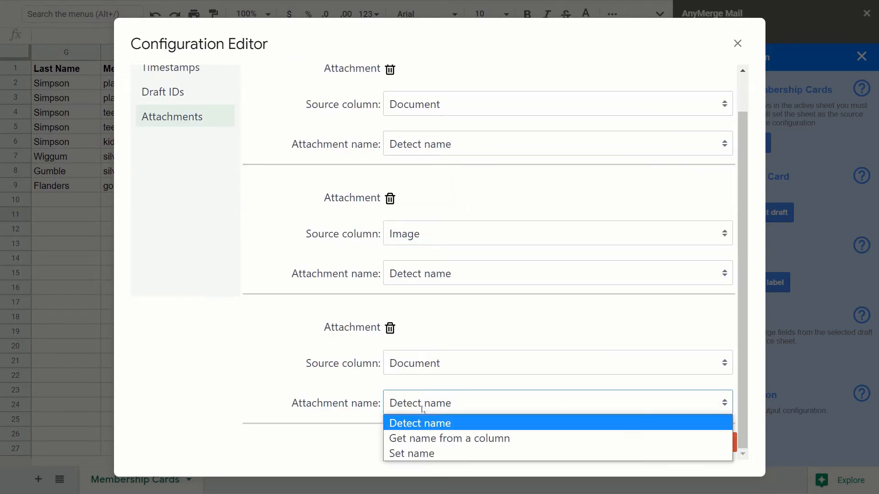
pyautogui.click(401, 440)
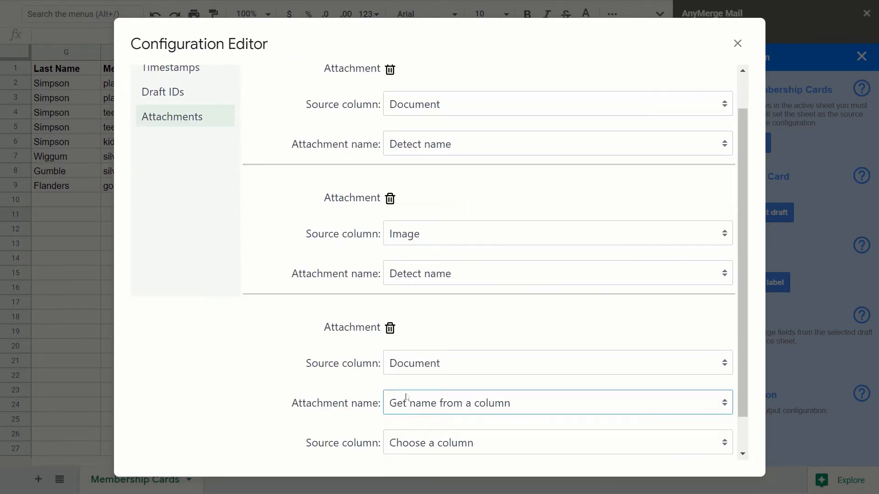
pyautogui.scroll(-1, 369, 347)
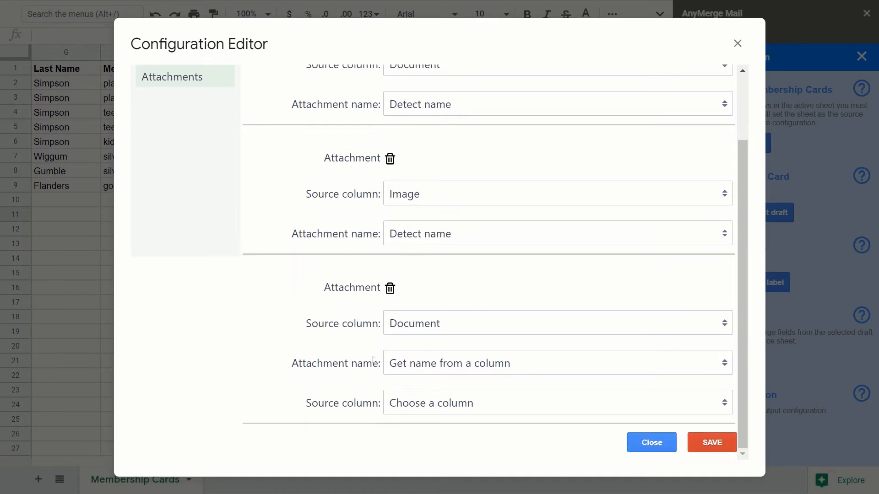
pyautogui.click(417, 410)
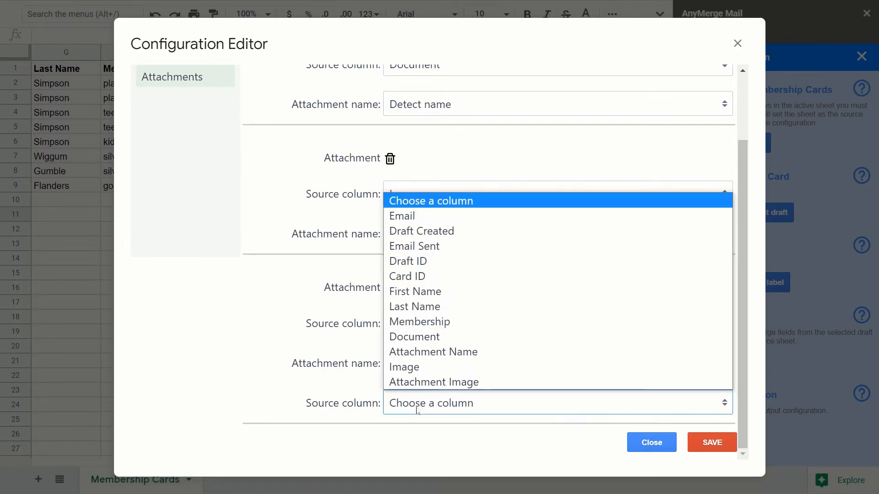
pyautogui.click(424, 355)
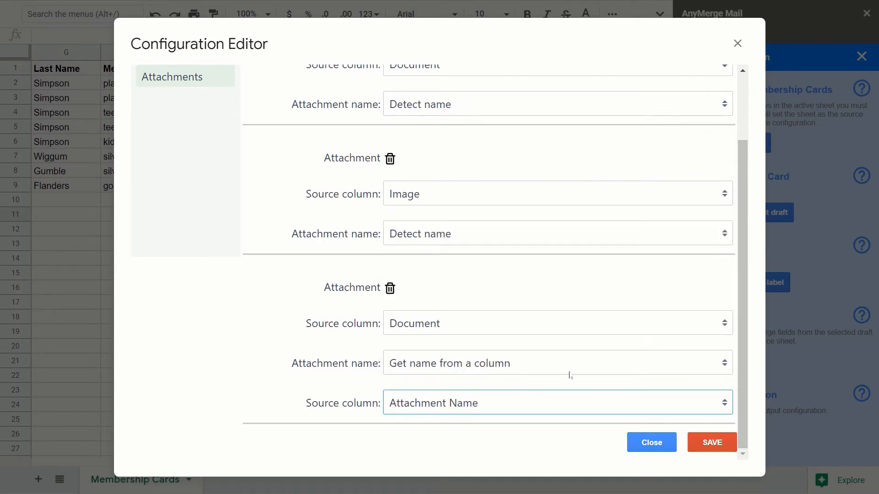
pyautogui.click(652, 442)
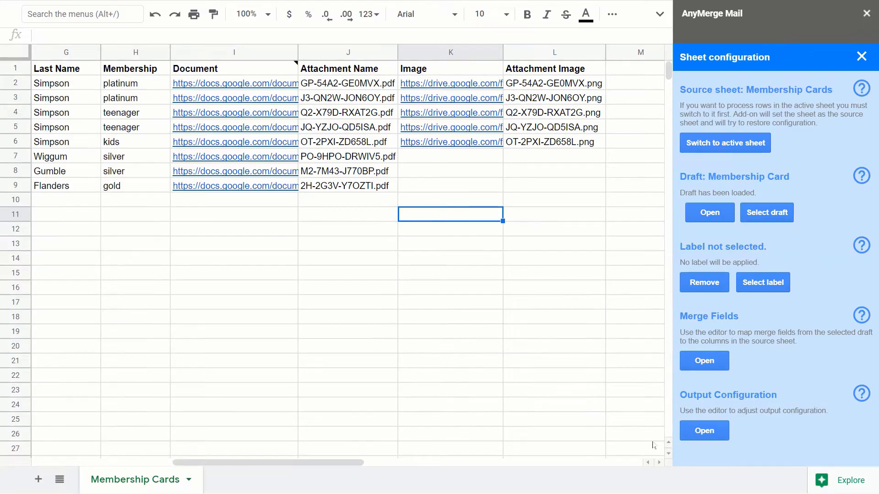
# - Inspect the formula in the first Attachment Name cell and the Card ID cell it references
pyautogui.click(313, 49)
pyautogui.click(328, 86)
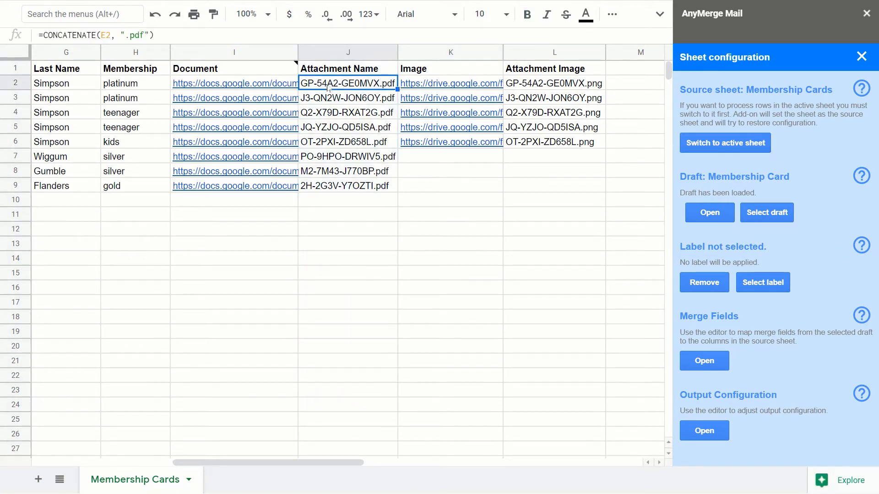
pyautogui.moveTo(277, 83)
pyautogui.moveTo(247, 466); pyautogui.dragTo(184, 467)
pyautogui.click(129, 86)
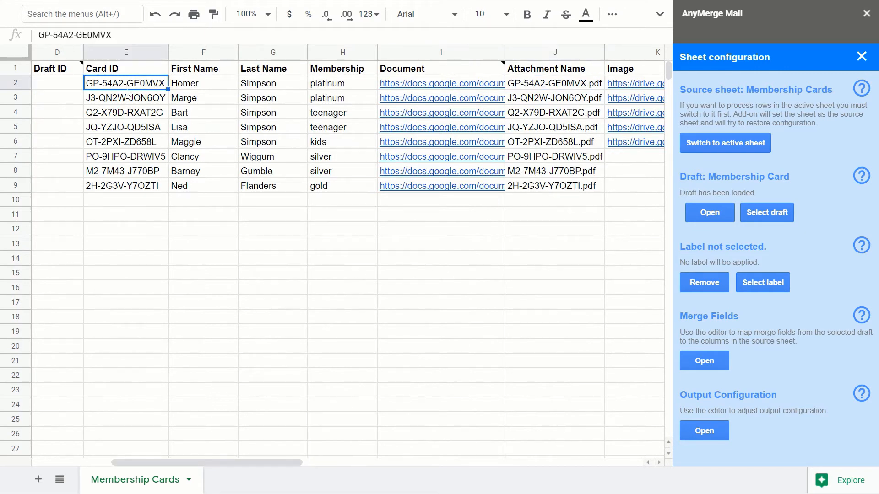
# - Review how the Attachment Name formulas in J2 and J3 append the .pdf extension
pyautogui.moveTo(180, 463); pyautogui.dragTo(215, 465)
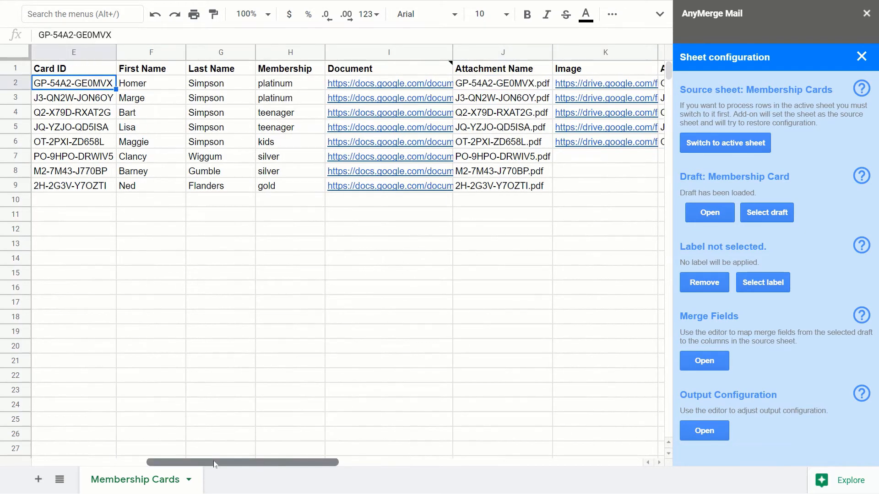
pyautogui.click(517, 87)
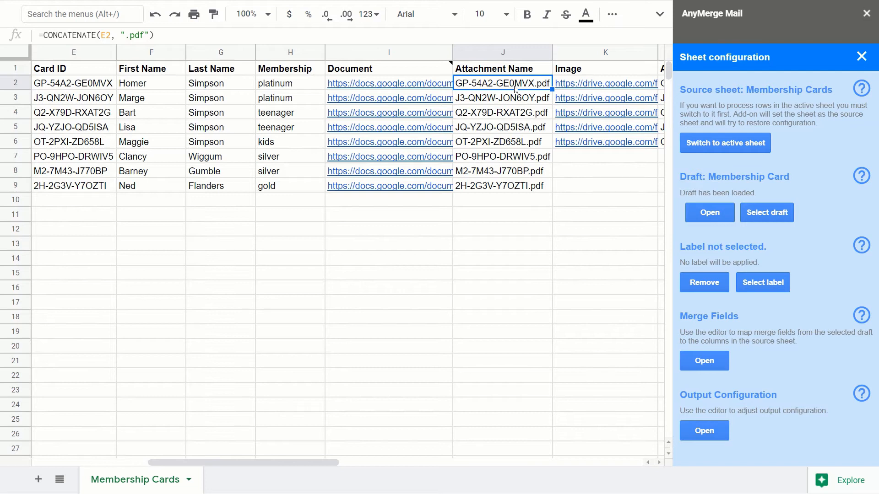
pyautogui.doubleClick(517, 86)
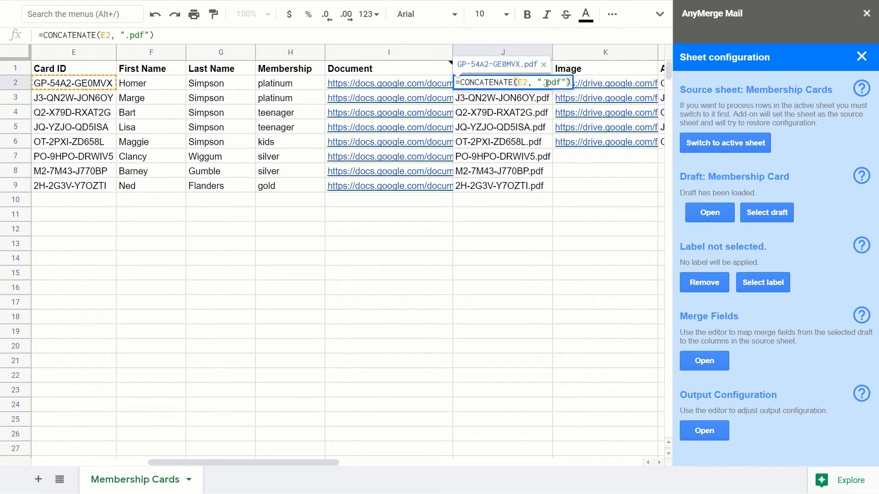
pyautogui.click(533, 97)
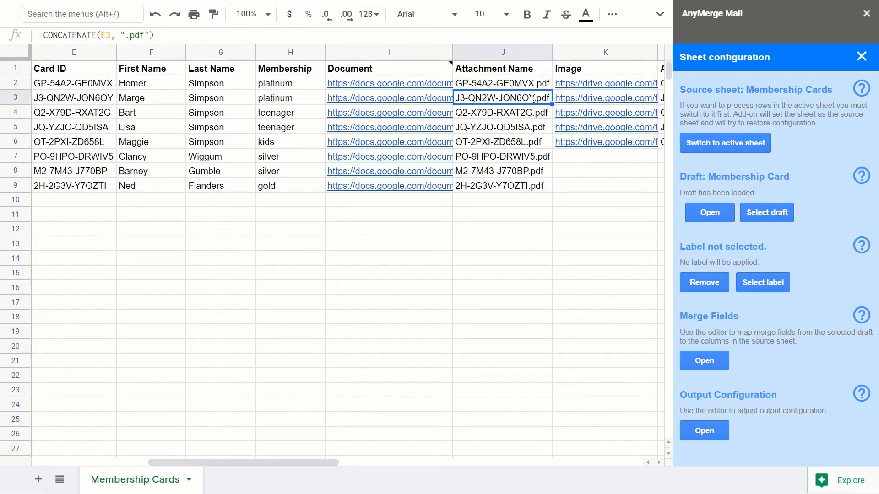
# - Select the Document column and preview the document linked in its first data row, I2
pyautogui.click(407, 54)
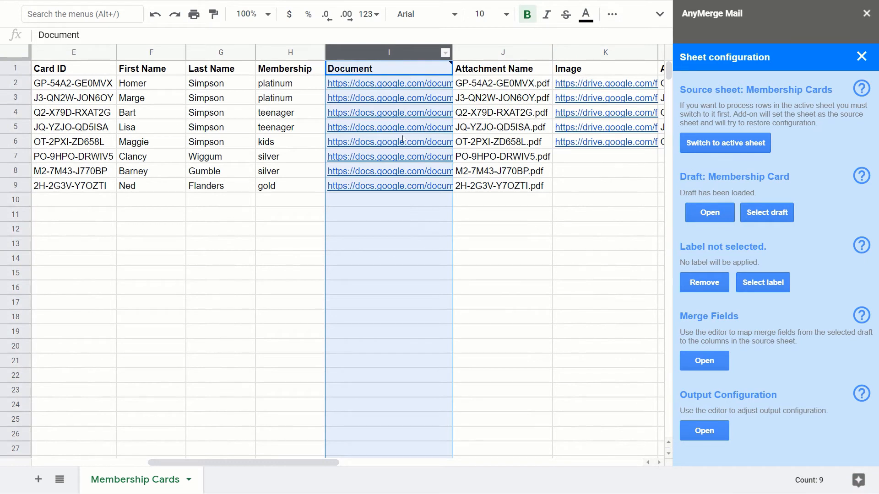
pyautogui.moveTo(384, 84)
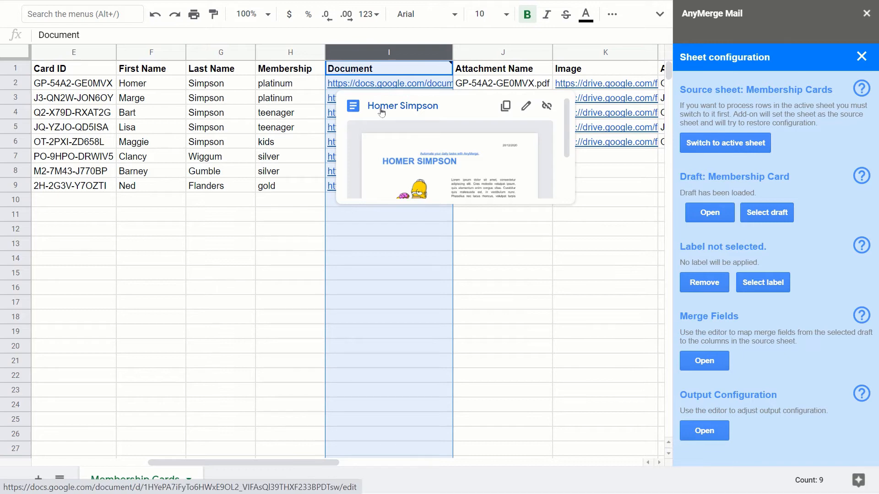
pyautogui.click(482, 229)
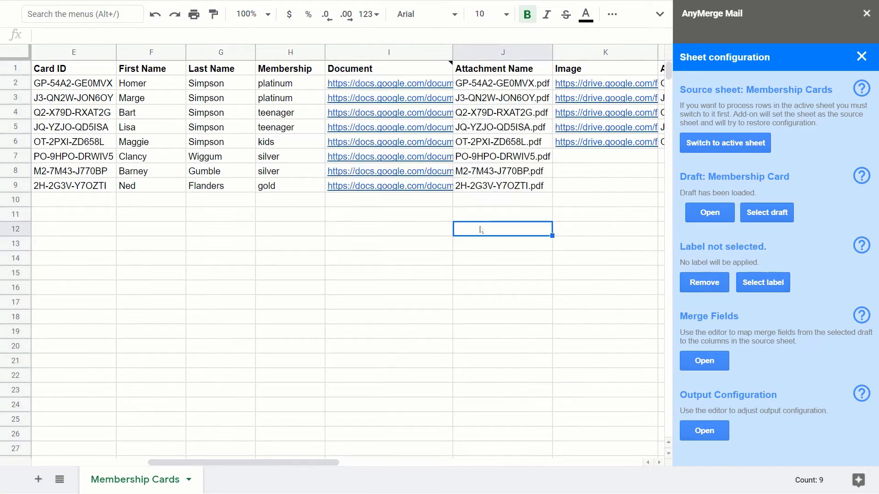
# - Inspect the Attachment Name formulas in J2, J4 and J8, and the Card ID cell E2 that the first one references
pyautogui.click(523, 88)
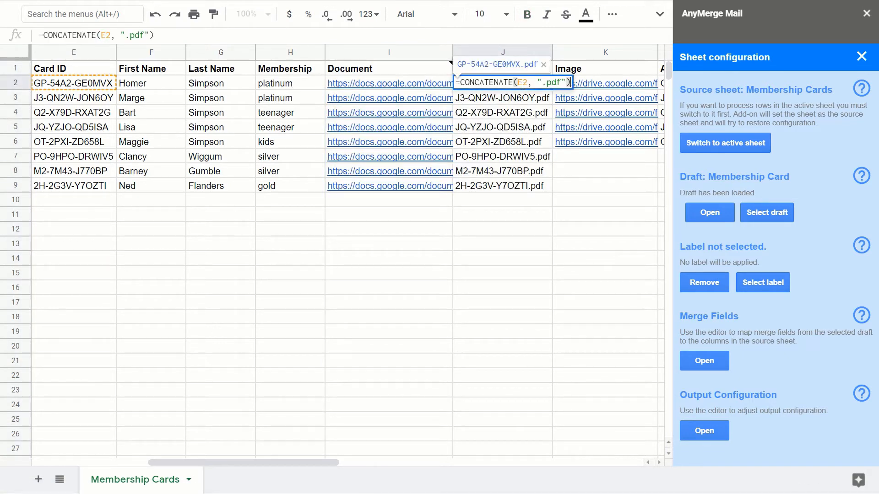
pyautogui.click(516, 175)
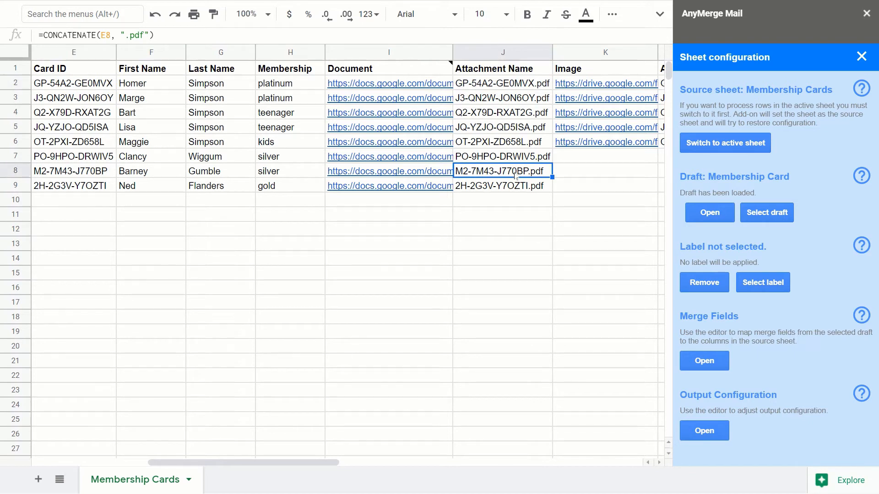
pyautogui.click(522, 87)
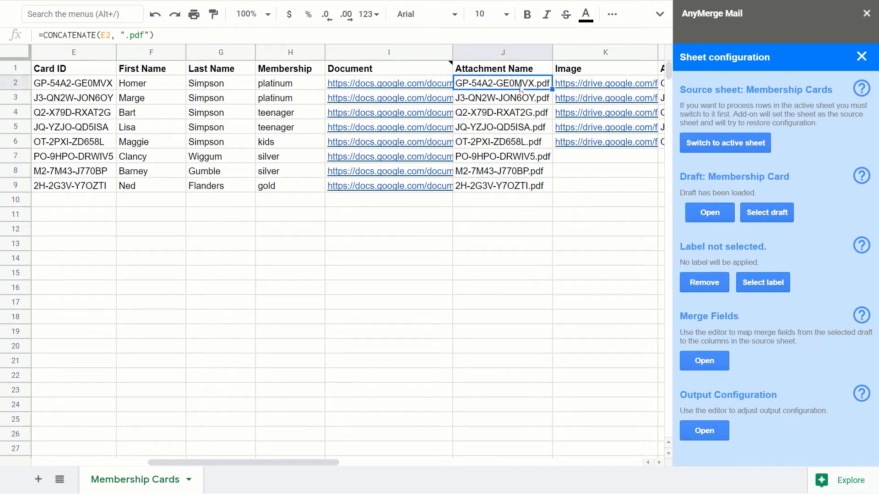
pyautogui.doubleClick(522, 87)
pyautogui.click(509, 116)
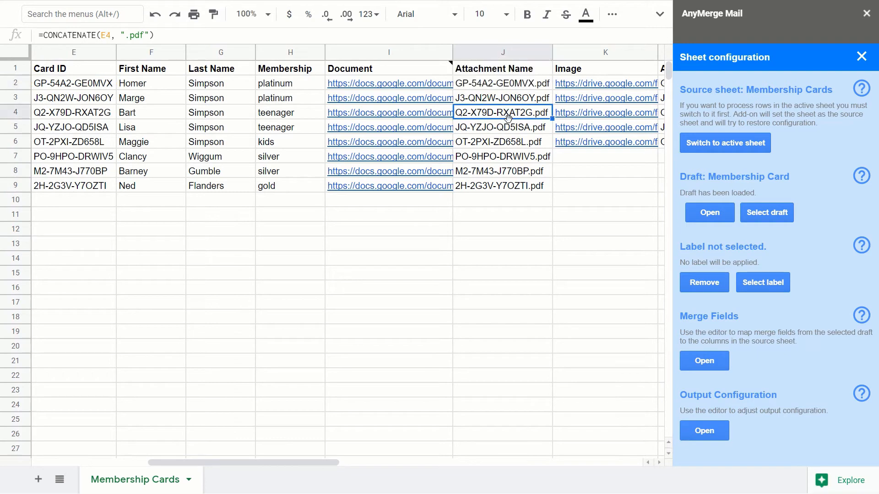
pyautogui.click(496, 88)
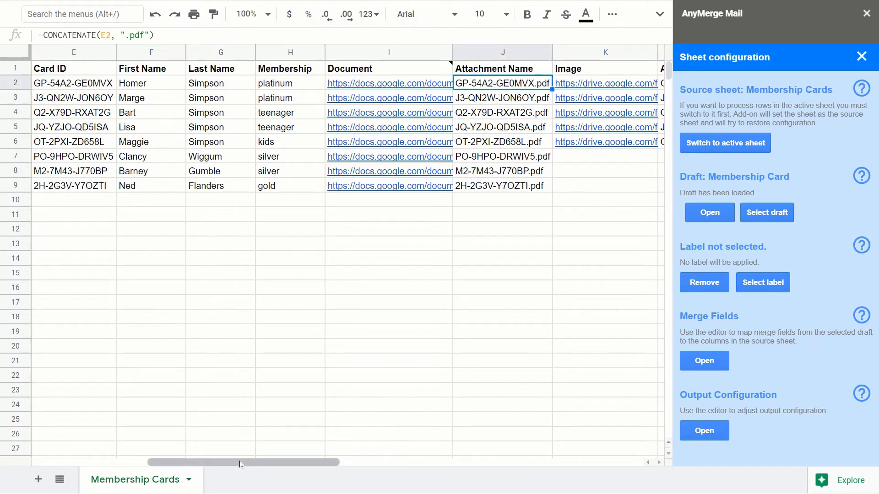
pyautogui.hscroll(-2, 203, 455)
pyautogui.click(134, 87)
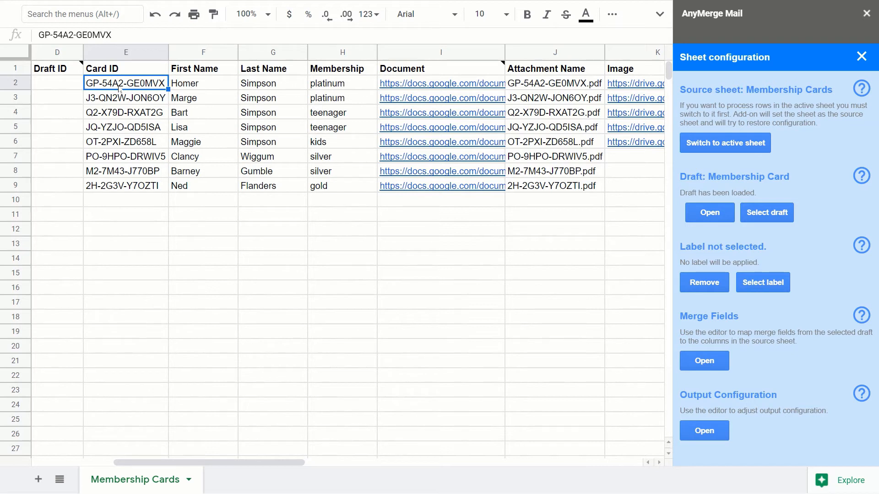
# - Change the extension in the J2 Attachment Name formula to .docx
pyautogui.doubleClick(572, 87)
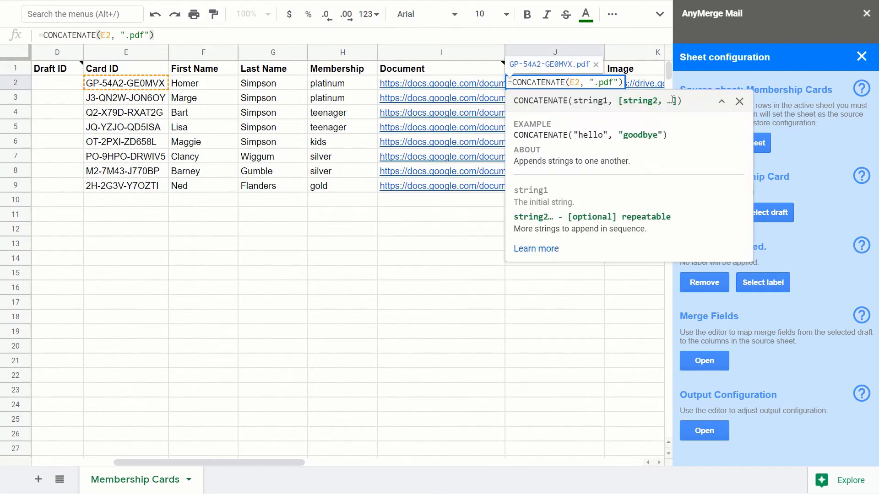
pyautogui.press('Left')
pyautogui.press('Left')
pyautogui.press('BackSpace')
pyautogui.press('BackSpace')
pyautogui.press('BackSpace')
pyautogui.write('docx')
pyautogui.press('Return')
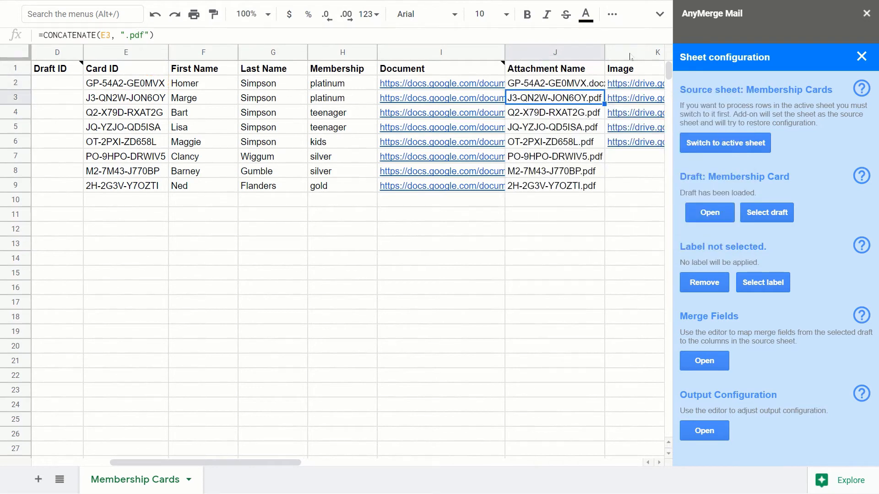
# - Fit the Attachment Name column's width to its contents and preview the document linked in I2
pyautogui.click(606, 51)
pyautogui.doubleClick(604, 50)
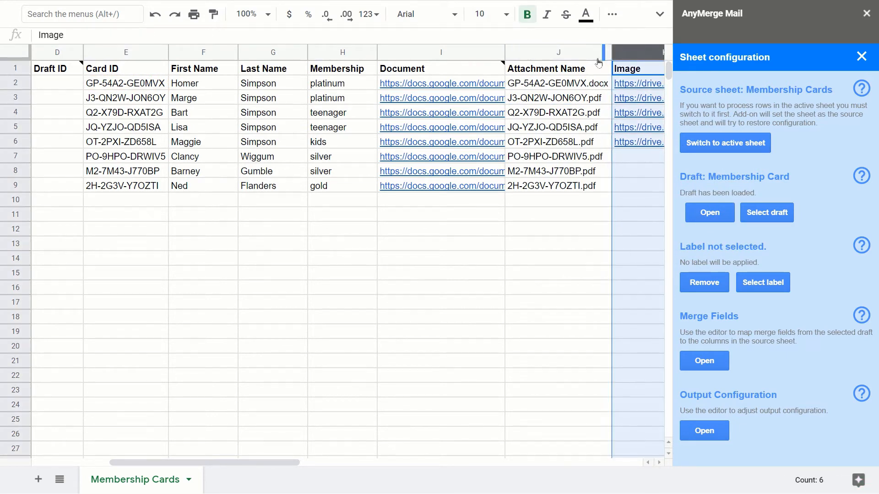
pyautogui.click(582, 77)
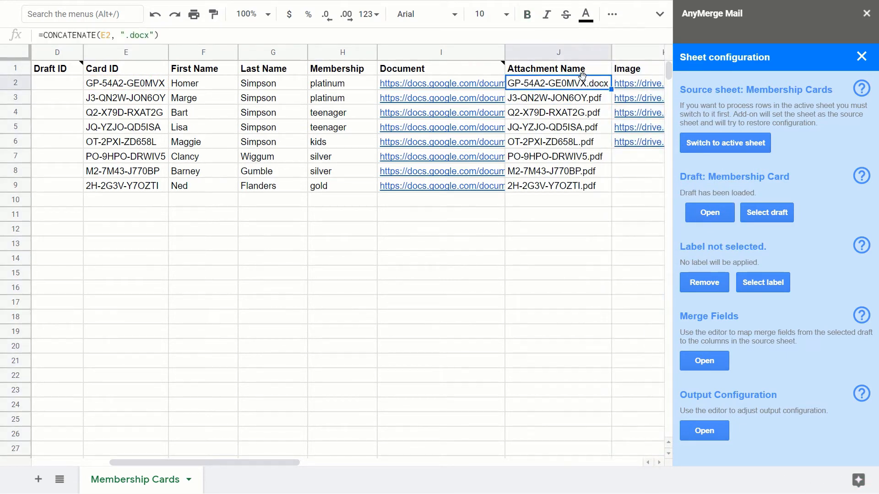
pyautogui.click(474, 87)
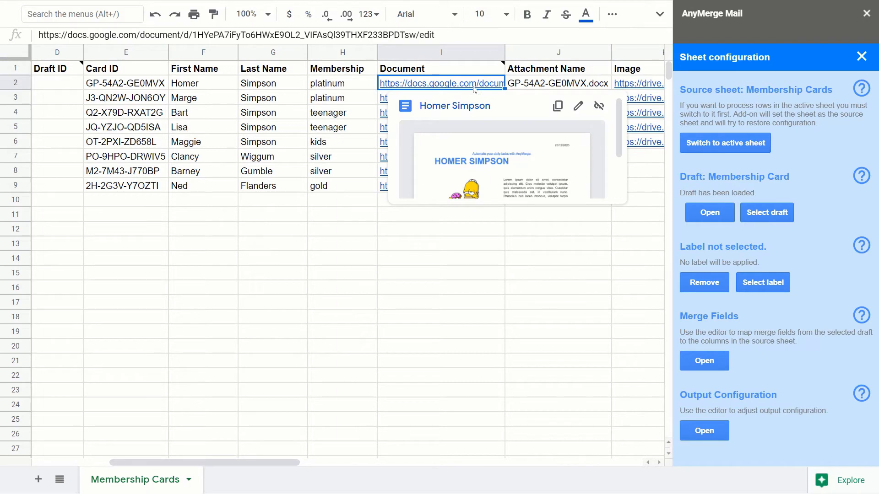
# - Set the extension in the J2 Attachment Name formula back to .pdf
pyautogui.click(537, 88)
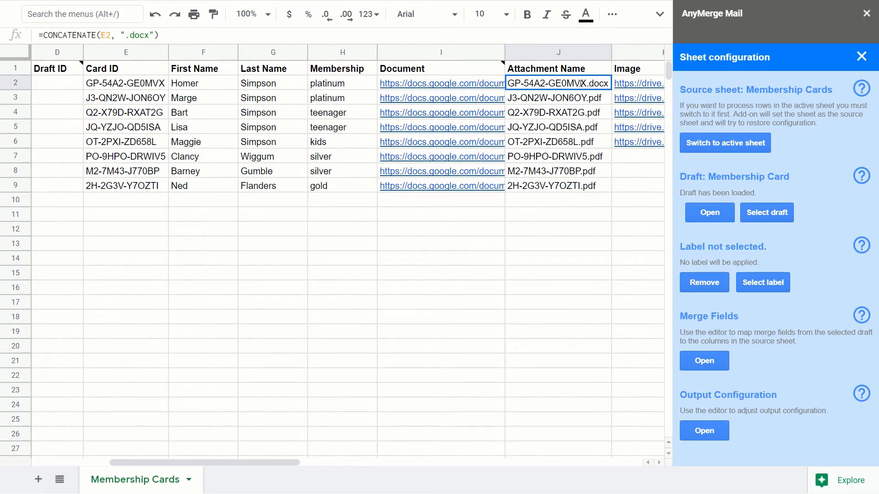
pyautogui.doubleClick(582, 85)
pyautogui.doubleClick(604, 81)
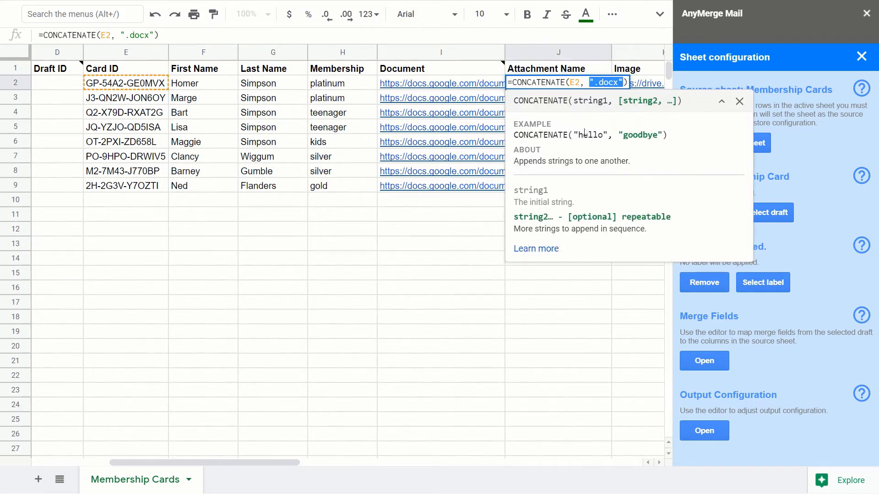
pyautogui.press('Right')
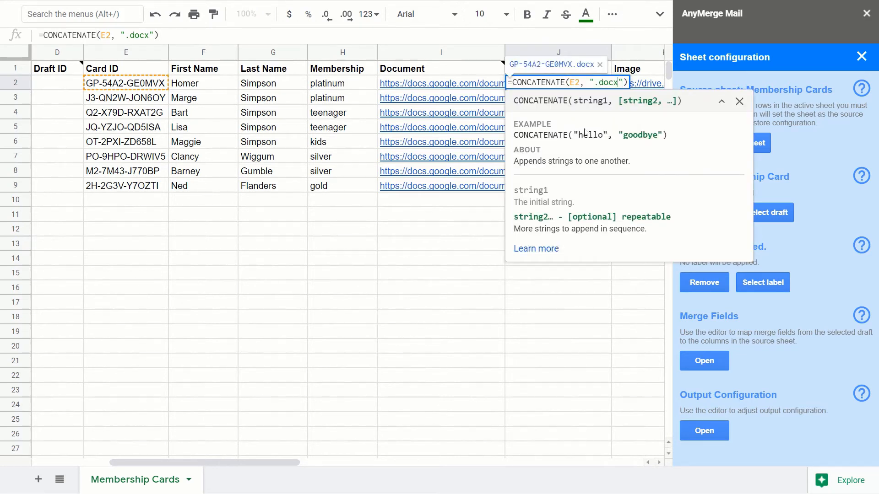
pyautogui.press('BackSpace')
pyautogui.press('BackSpace')
pyautogui.press('BackSpace')
pyautogui.press('BackSpace')
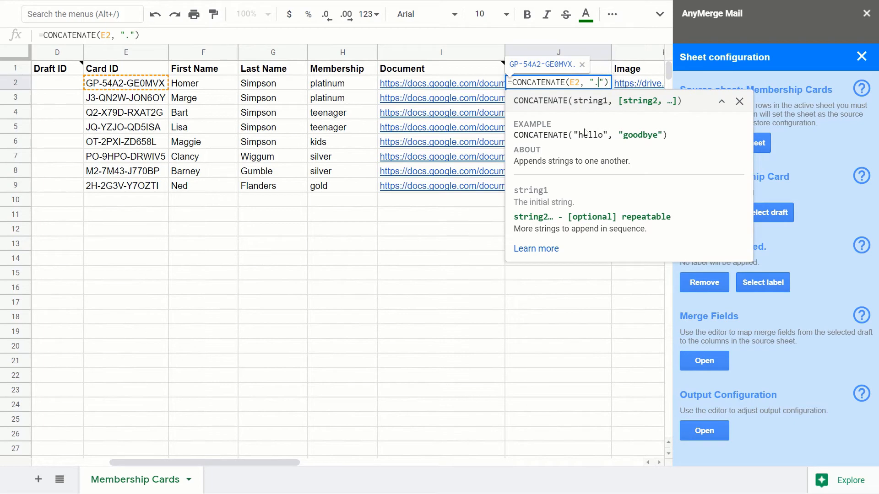
pyautogui.write('pdf')
pyautogui.press('Return')
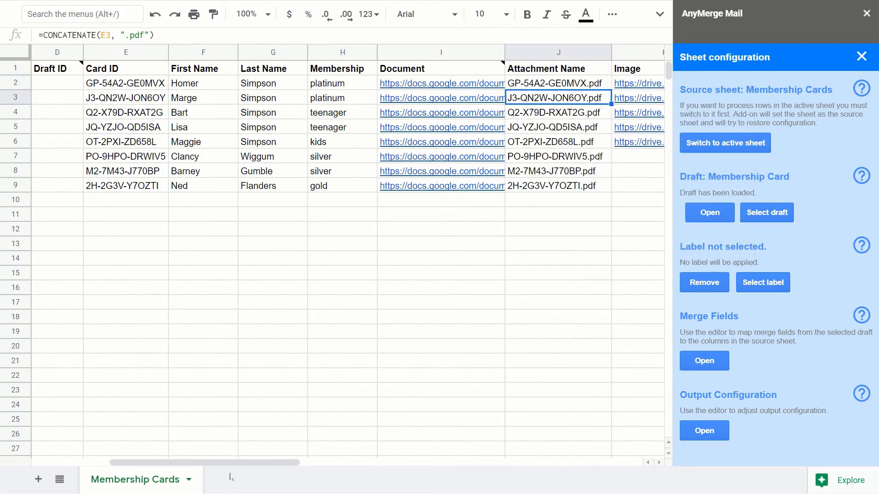
# - Inspect the Attachment Image formulas in L2 and L3, and preview the image linked in K2
pyautogui.moveTo(232, 463); pyautogui.dragTo(314, 464)
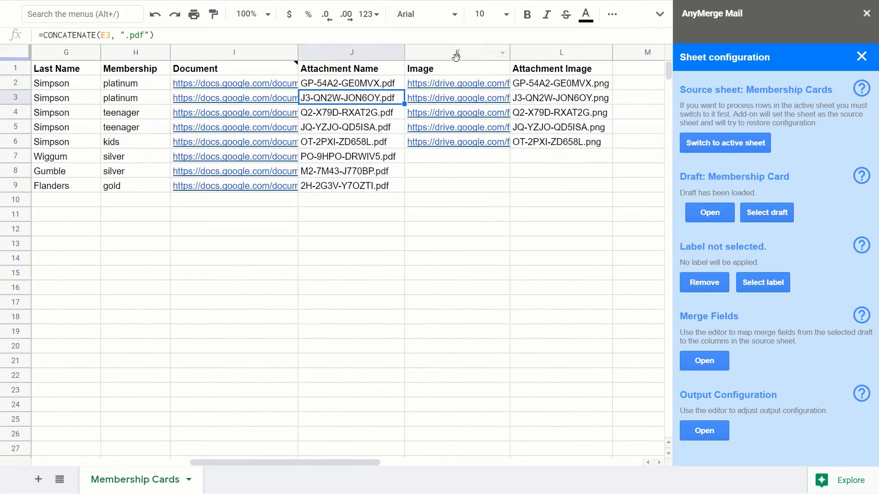
pyautogui.click(556, 87)
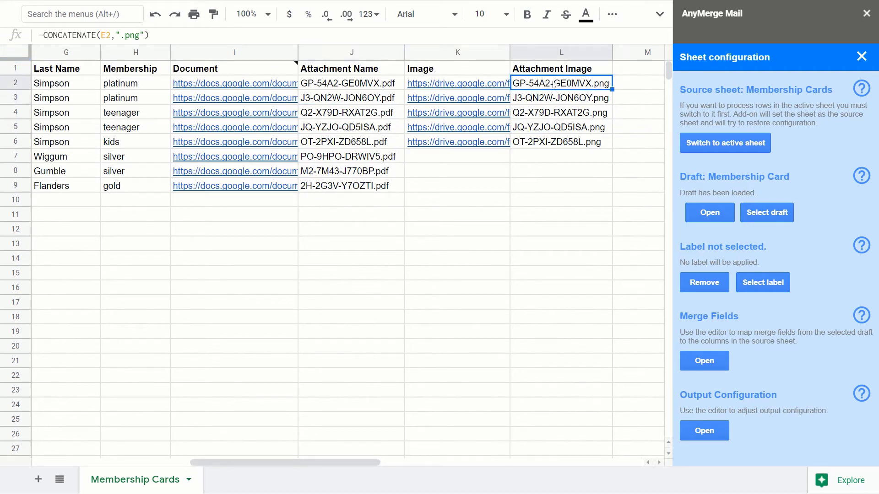
pyautogui.doubleClick(553, 82)
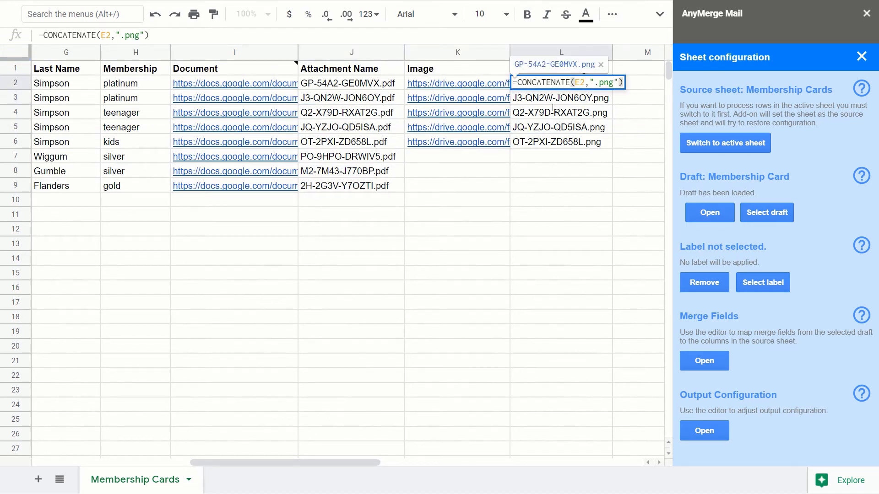
pyautogui.click(554, 100)
pyautogui.moveTo(493, 86)
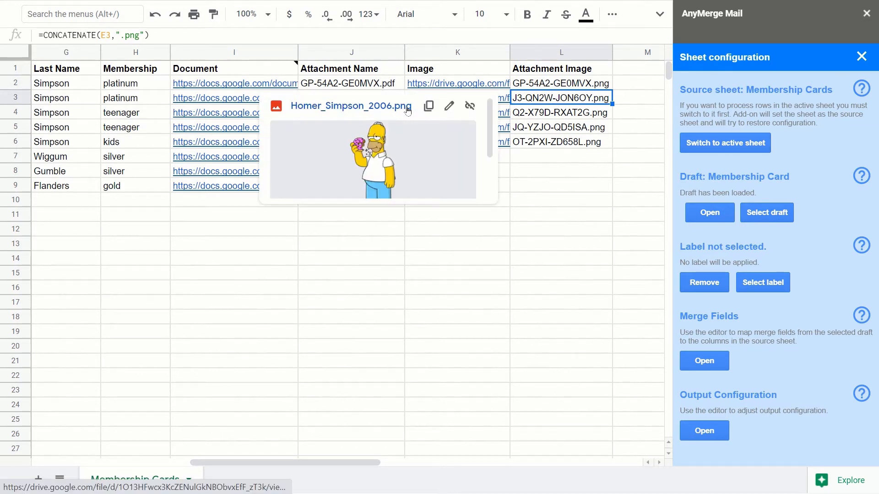
pyautogui.click(525, 88)
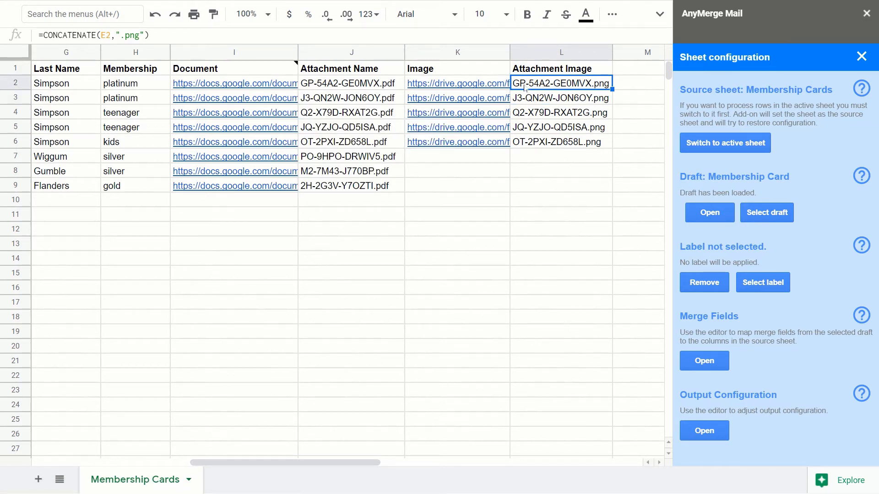
# - Select the Image column and preview the images linked in K3 through K6
pyautogui.click(460, 55)
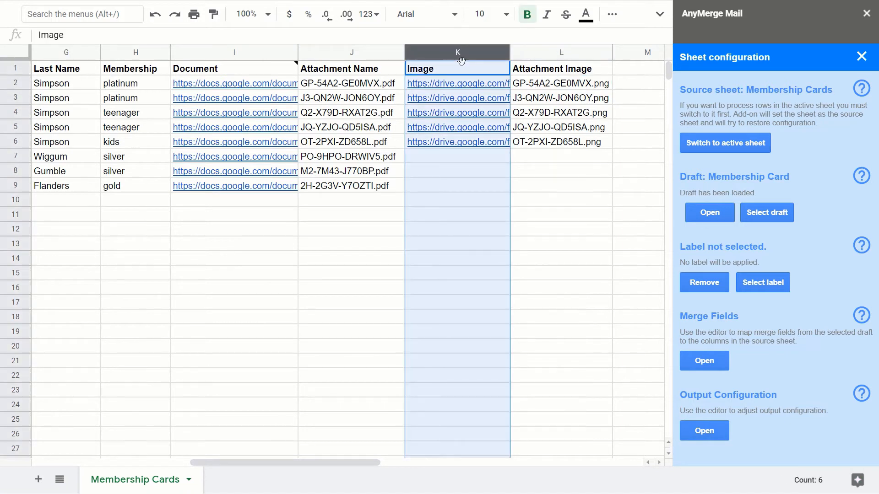
pyautogui.click(465, 229)
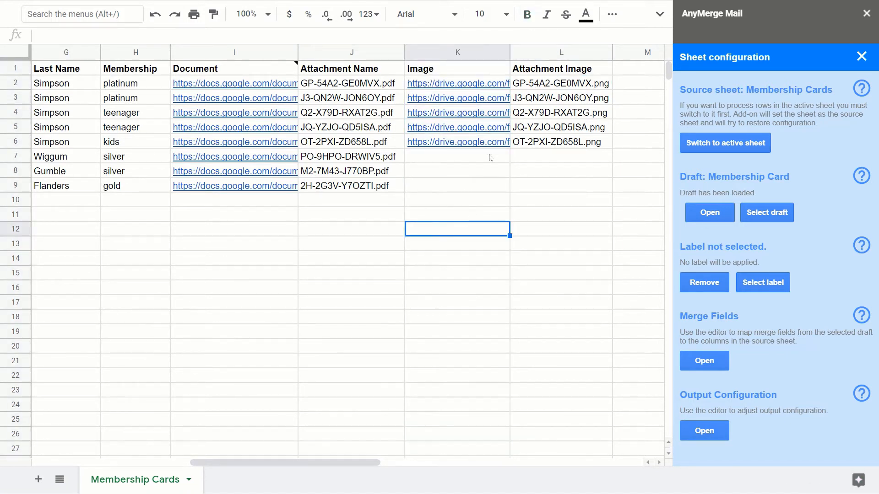
pyautogui.click(572, 99)
pyautogui.moveTo(480, 101)
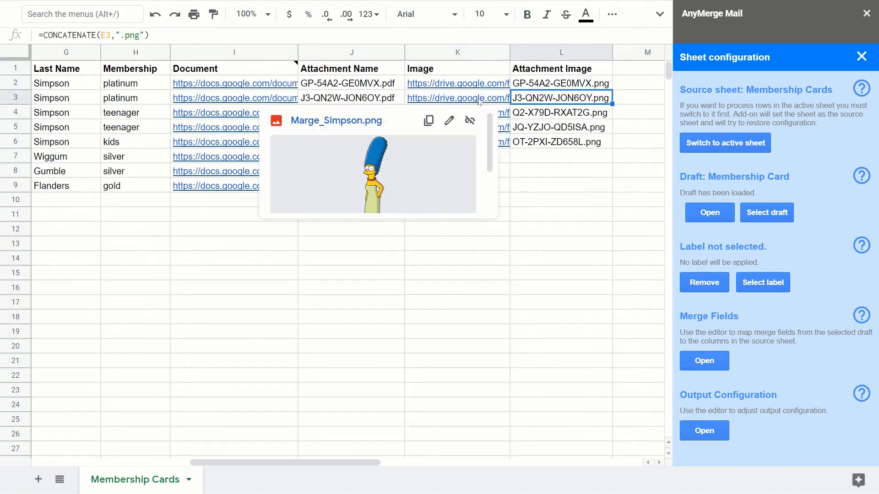
pyautogui.moveTo(505, 118)
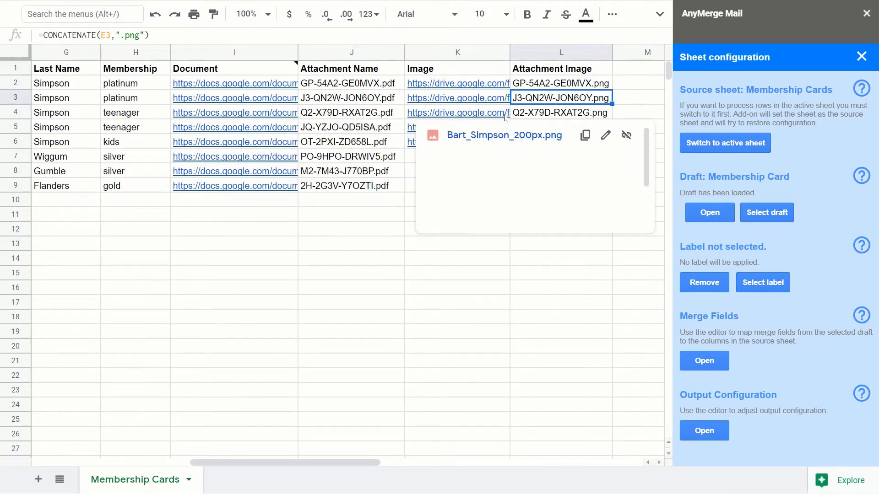
pyautogui.click(480, 274)
pyautogui.moveTo(474, 131)
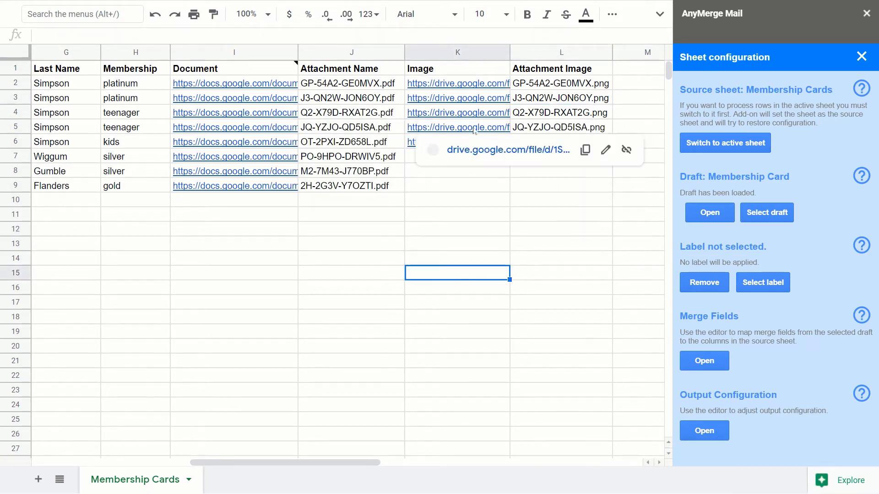
pyautogui.click(366, 215)
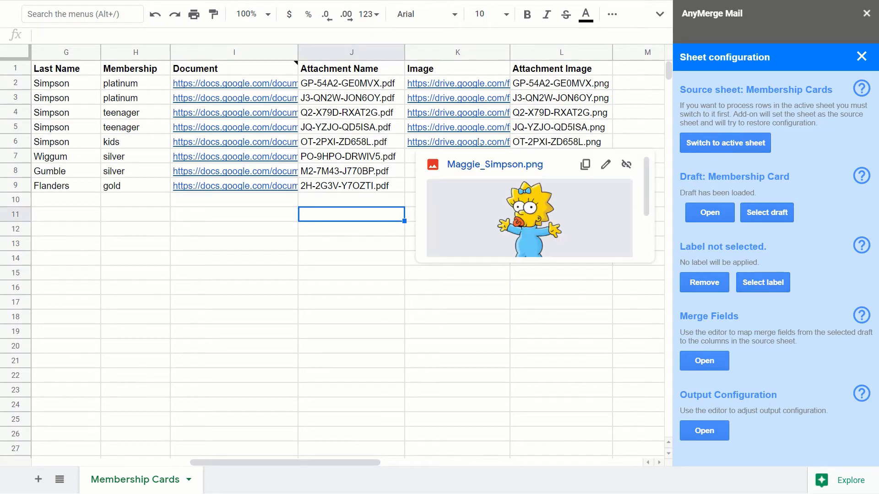
# - Review the Attachment Image names in L2:L6 and the Image and Attachment Image cells for the recipients in rows 7 to 9
pyautogui.click(543, 129)
pyautogui.moveTo(554, 84); pyautogui.dragTo(552, 141)
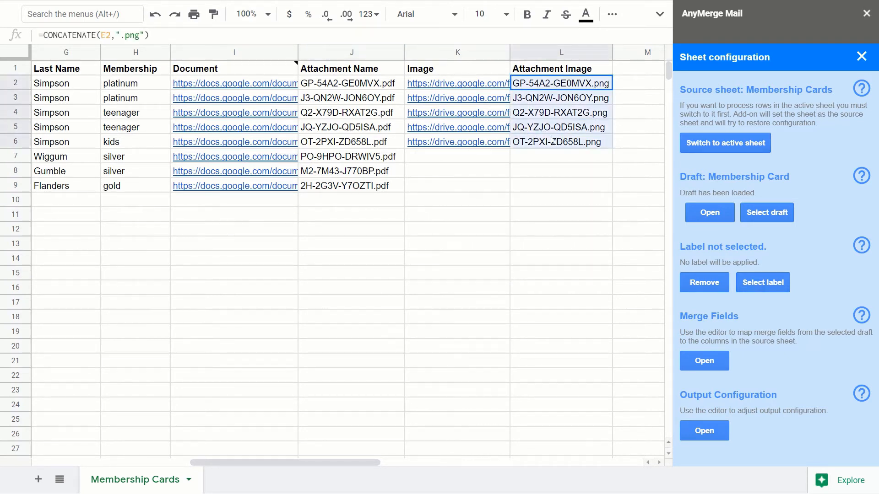
pyautogui.moveTo(458, 161); pyautogui.dragTo(453, 189)
pyautogui.click(456, 215)
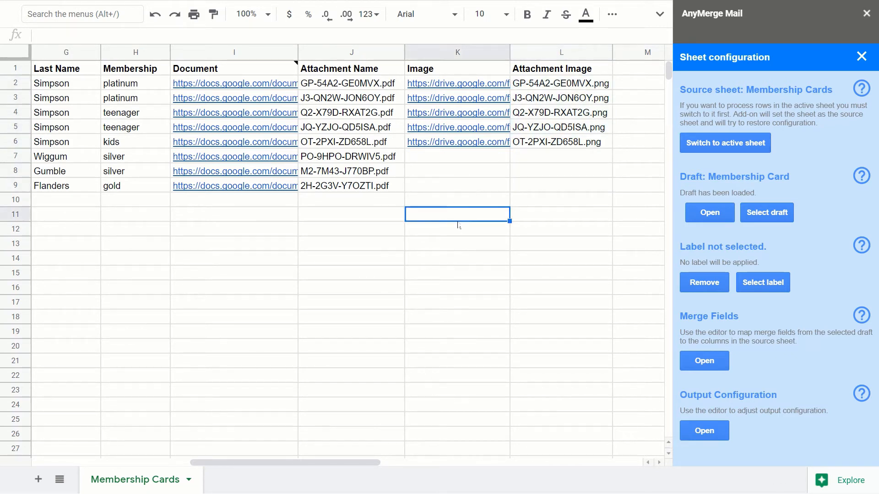
pyautogui.click(439, 159)
pyautogui.click(438, 172)
pyautogui.click(435, 185)
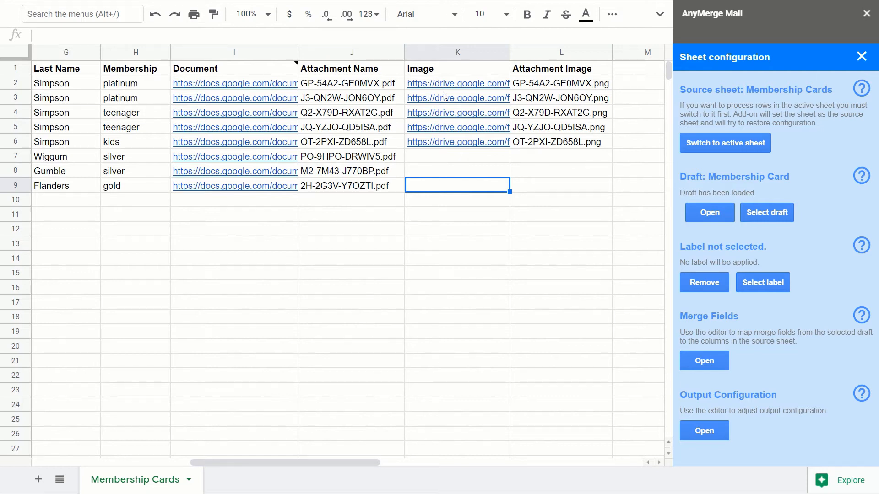
pyautogui.moveTo(452, 91)
pyautogui.click(545, 156)
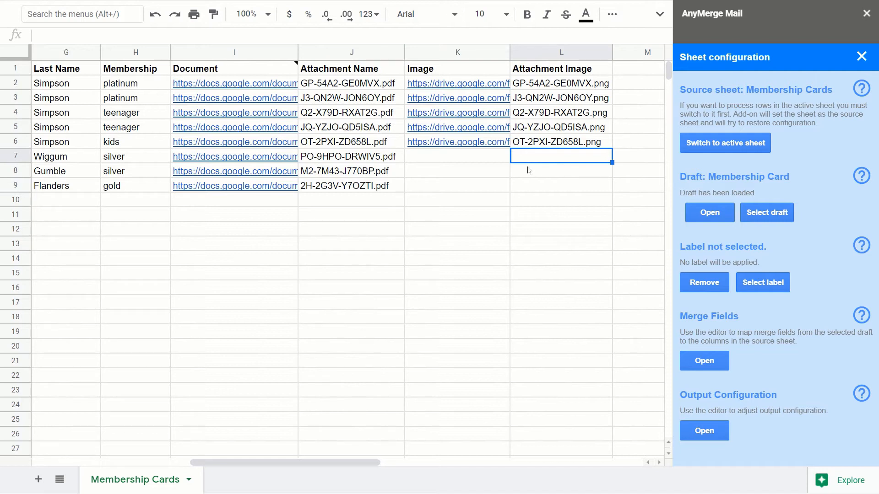
# - Add another attachment to the output configuration with Image as its source column
pyautogui.click(705, 432)
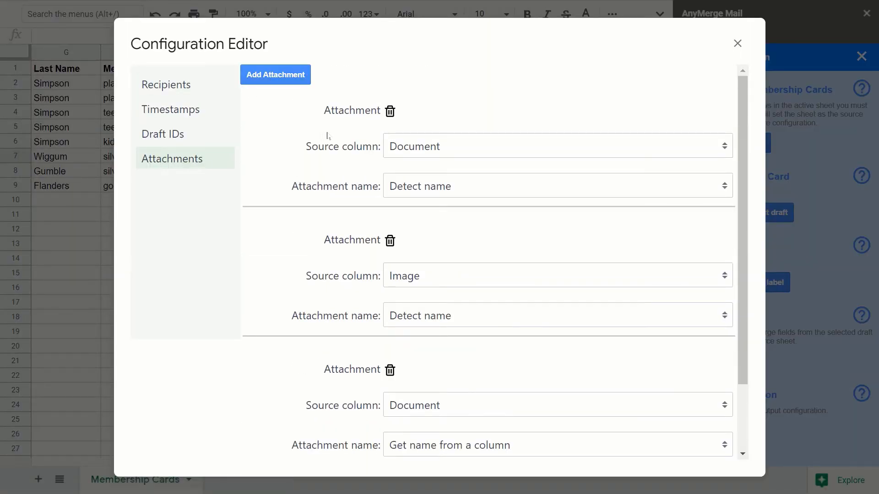
pyautogui.scroll(-2, 331, 138)
pyautogui.scroll(2, 412, 284)
pyautogui.click(306, 73)
pyautogui.scroll(-4, 380, 297)
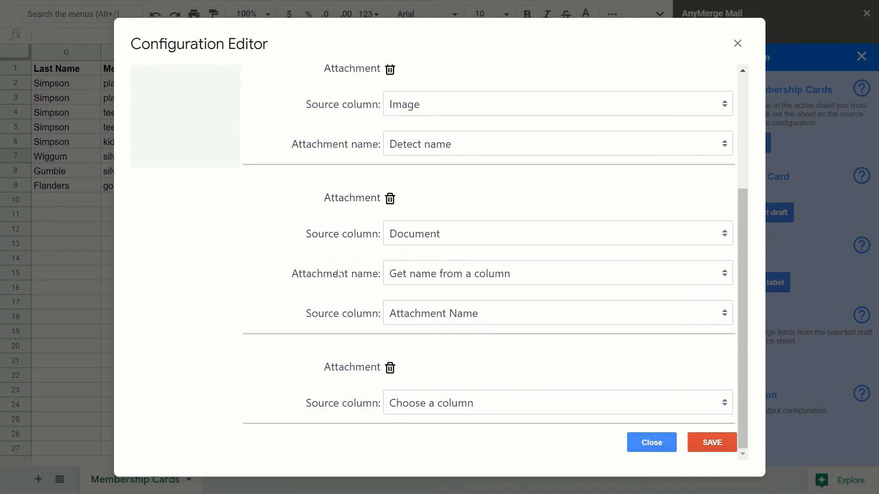
pyautogui.click(436, 408)
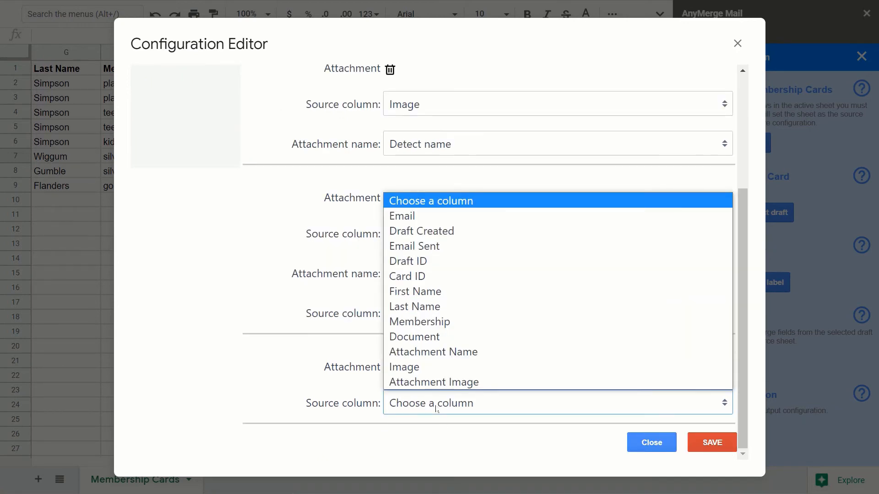
pyautogui.click(410, 372)
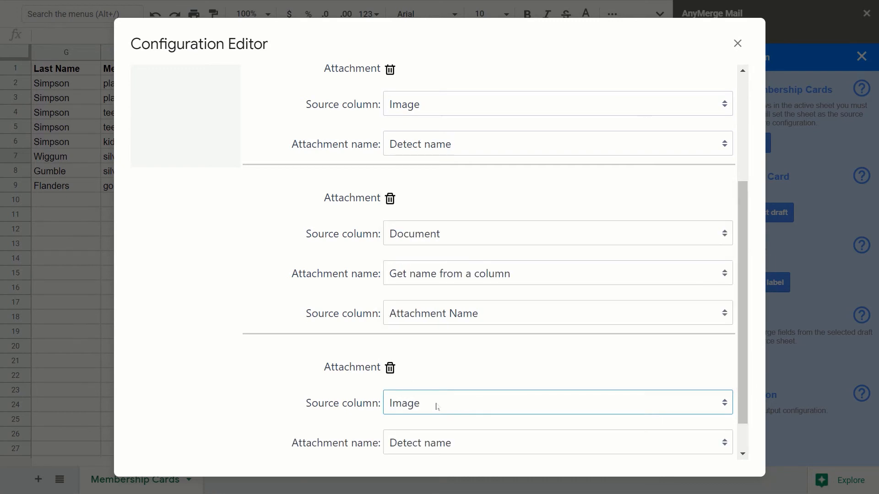
# - Have the new image attachment get its name from the Attachment Image column, and save the output configuration
pyautogui.scroll(-1, 427, 405)
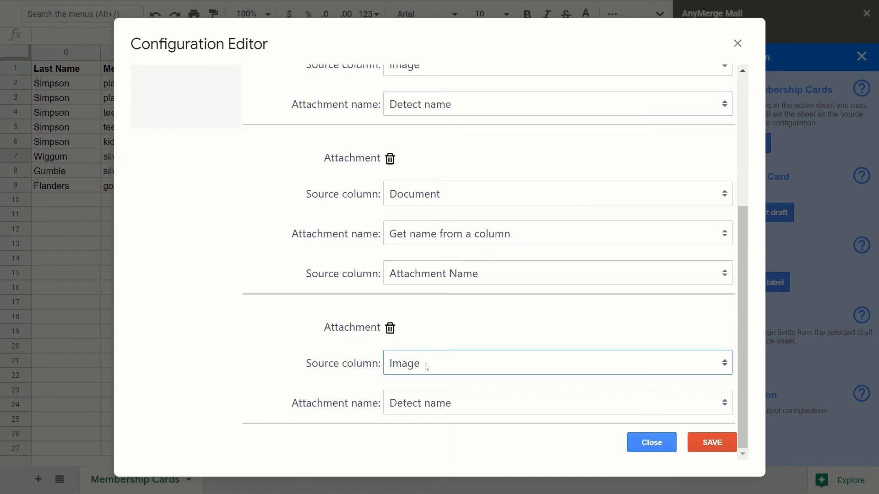
pyautogui.click(414, 410)
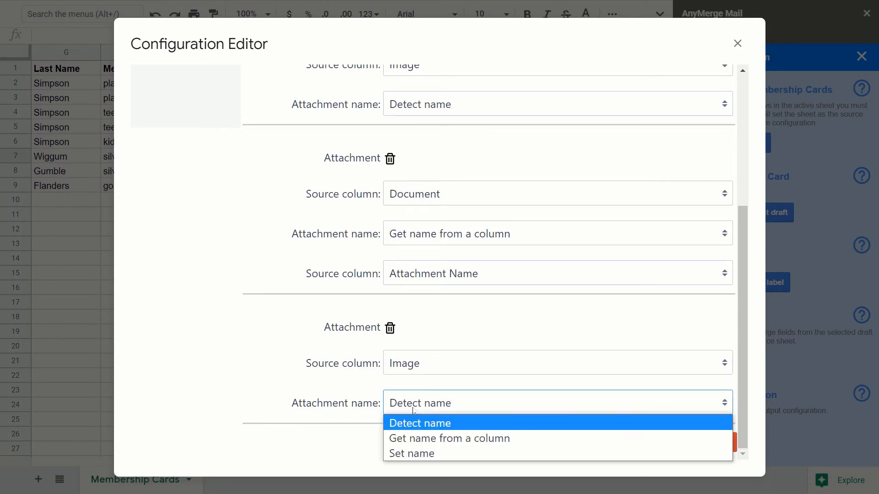
pyautogui.click(418, 438)
pyautogui.scroll(-1, 337, 412)
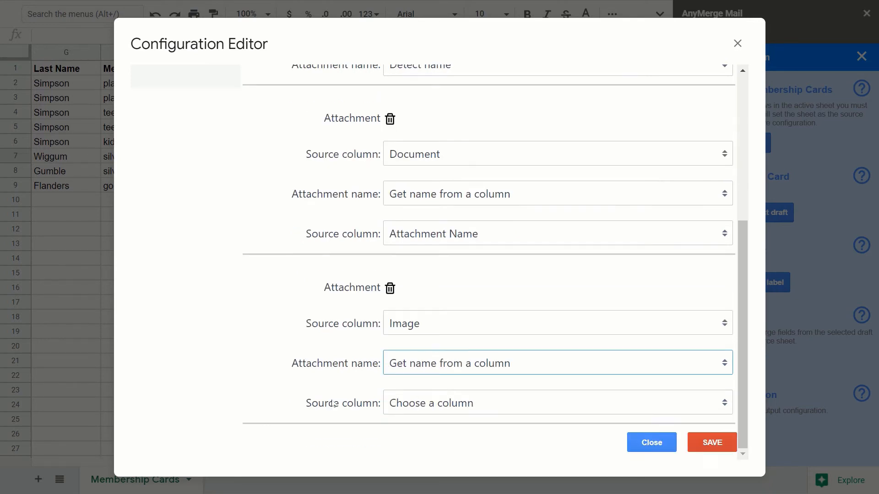
pyautogui.click(405, 402)
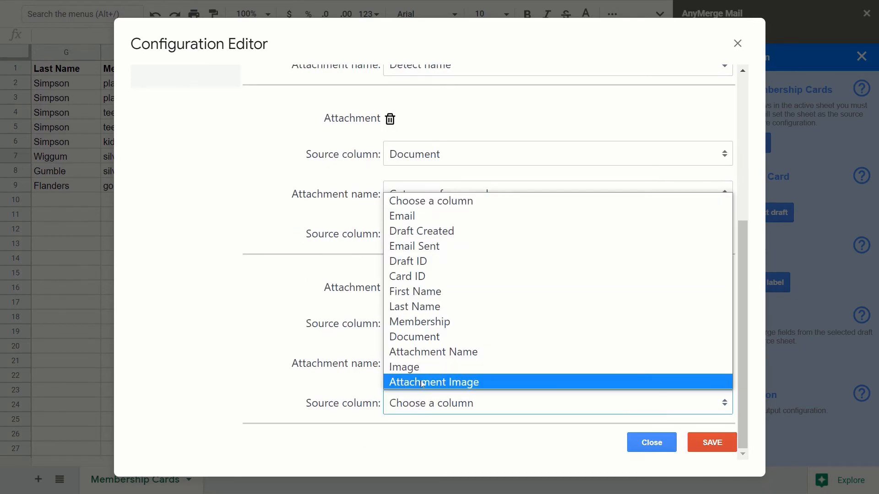
pyautogui.click(416, 382)
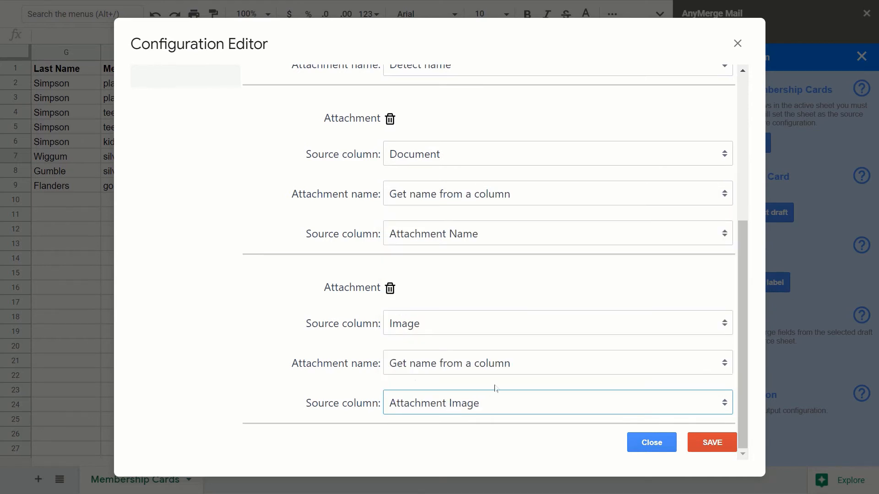
pyautogui.click(717, 447)
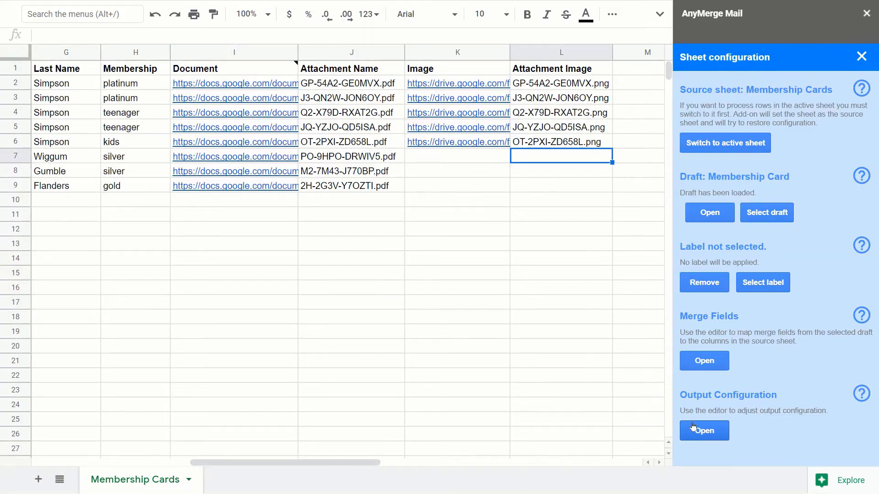
# - Select the Image column and preview the images linked in K2 and K3
pyautogui.click(485, 321)
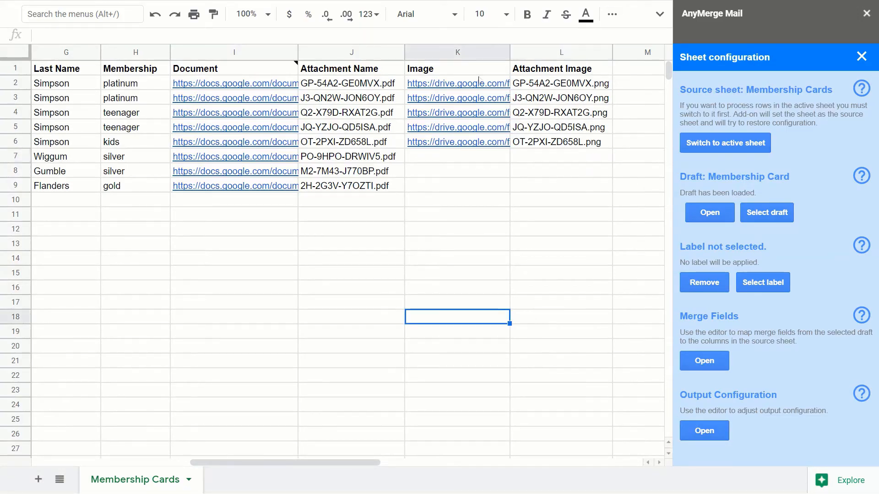
pyautogui.click(464, 53)
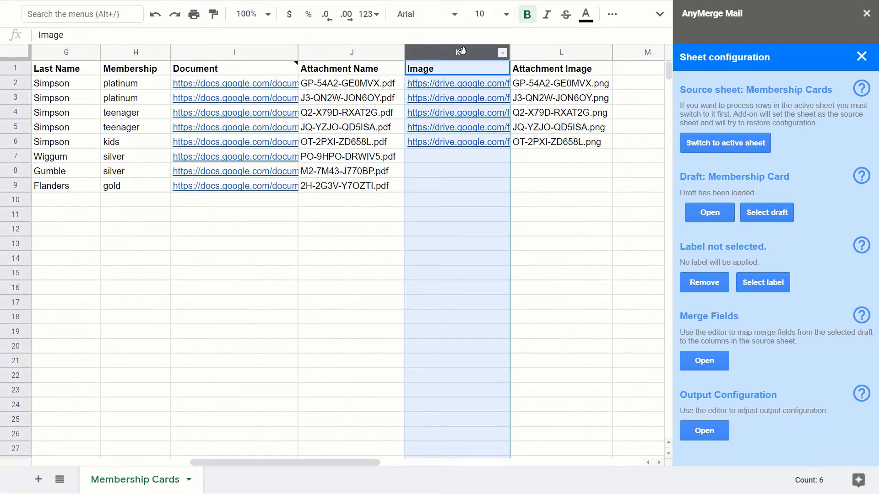
pyautogui.moveTo(465, 86)
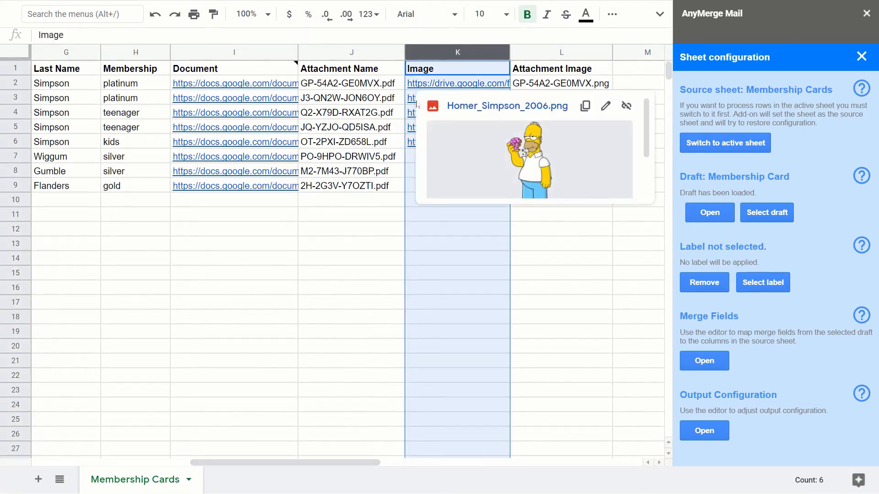
pyautogui.moveTo(412, 106)
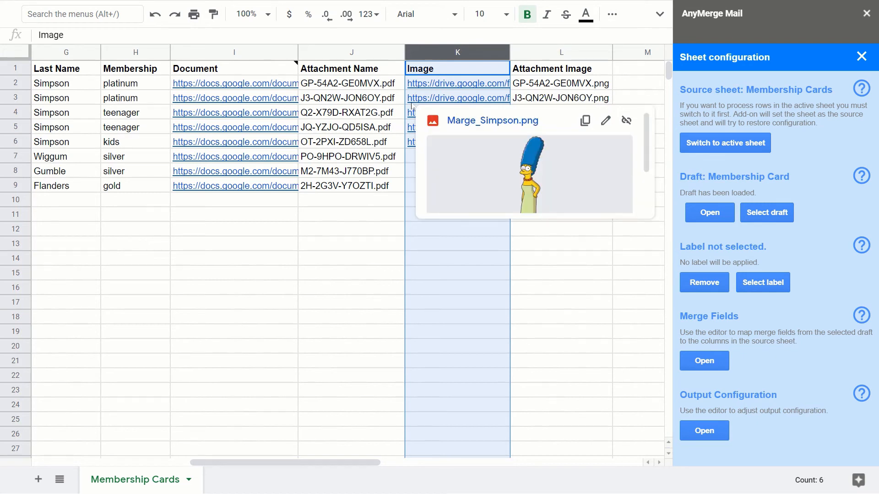
pyautogui.click(415, 246)
# - Review the Attachment Image names in L2:L6 and inspect the formula in each of these cells
pyautogui.moveTo(545, 84); pyautogui.dragTo(540, 150)
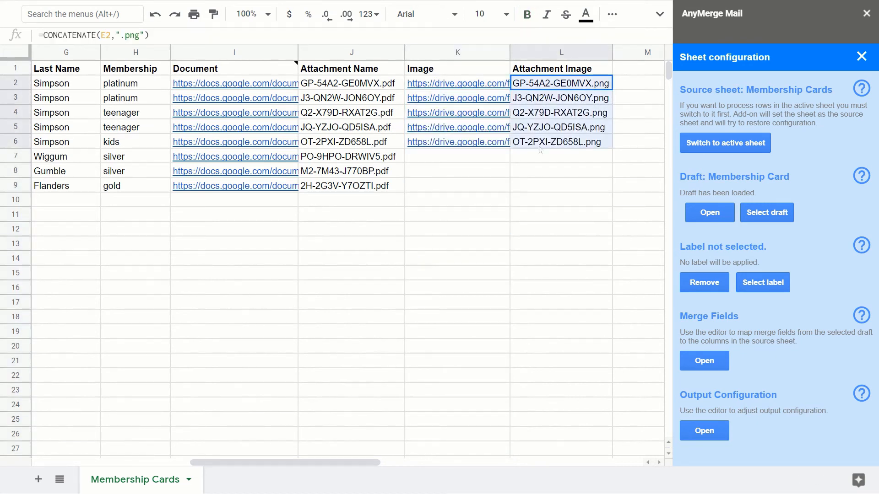
pyautogui.click(549, 185)
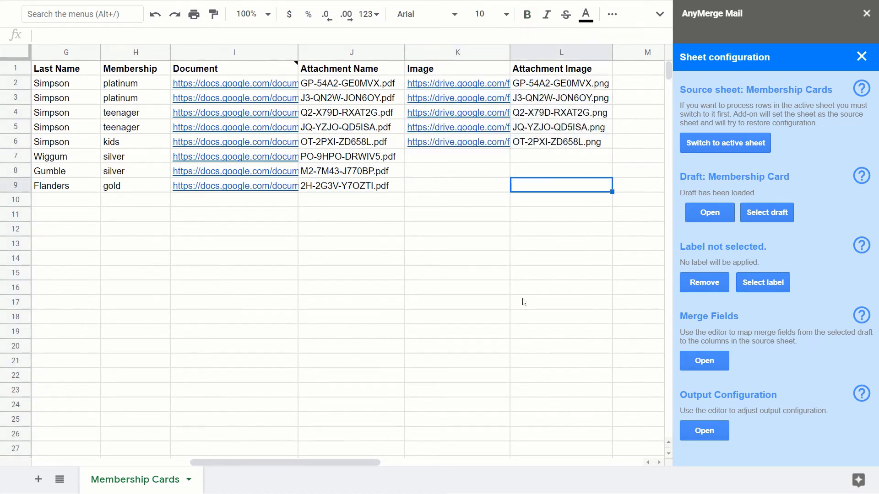
pyautogui.click(543, 86)
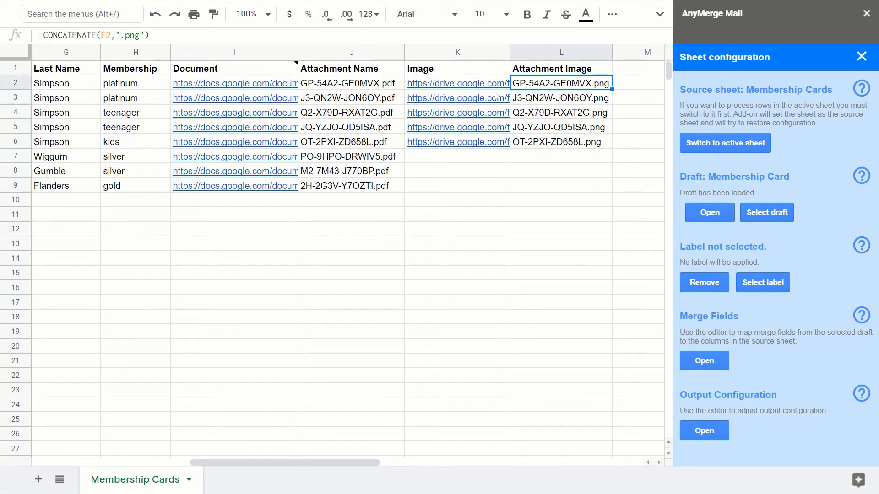
pyautogui.click(567, 102)
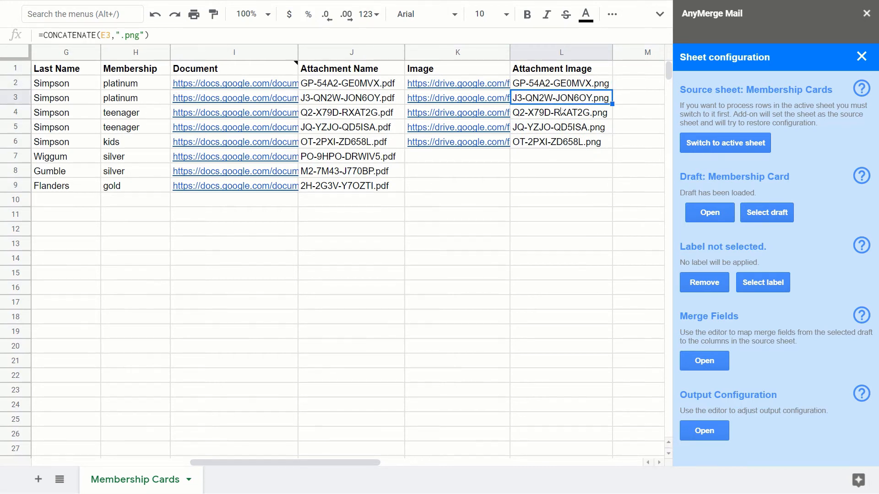
pyautogui.click(562, 111)
pyautogui.click(557, 131)
pyautogui.click(549, 146)
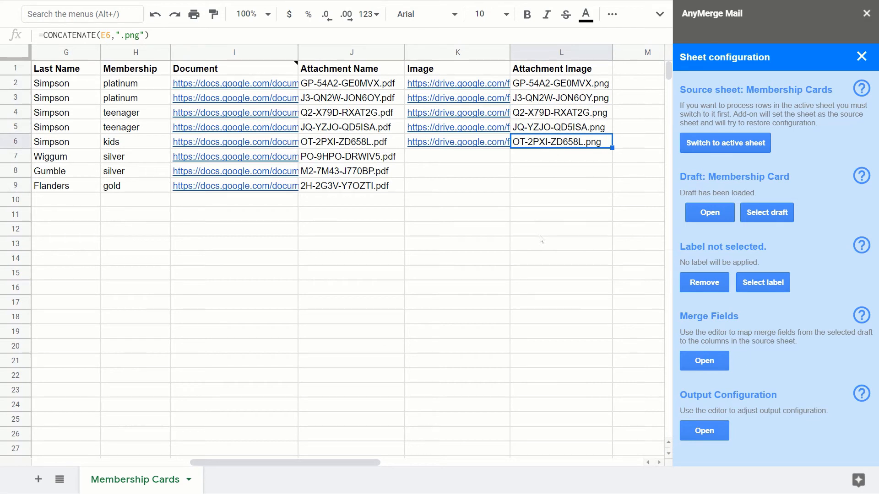
pyautogui.click(540, 235)
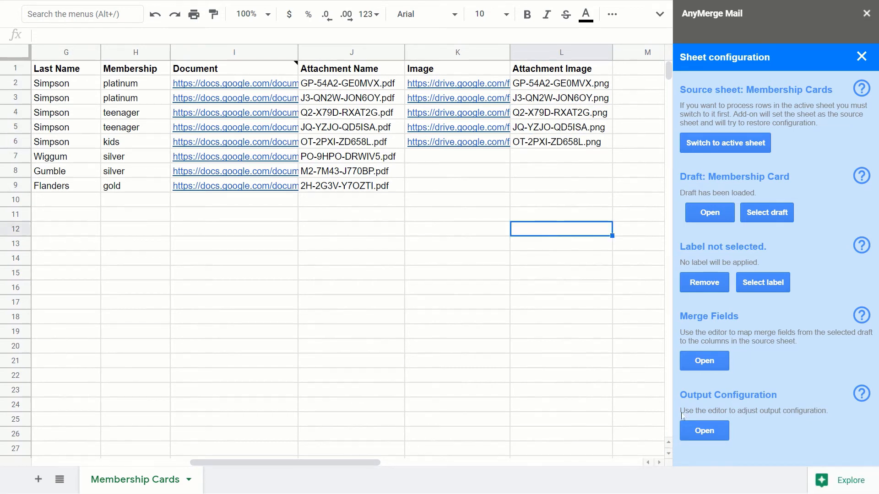
# - Reopen the attachment settings in the output configuration and add an attachment with Document as its source column
pyautogui.click(697, 437)
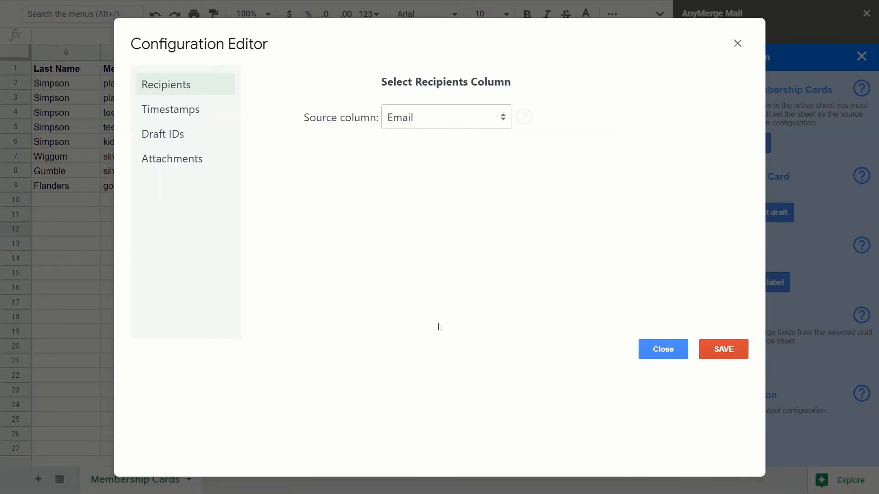
pyautogui.click(186, 163)
pyautogui.scroll(-5, 268, 187)
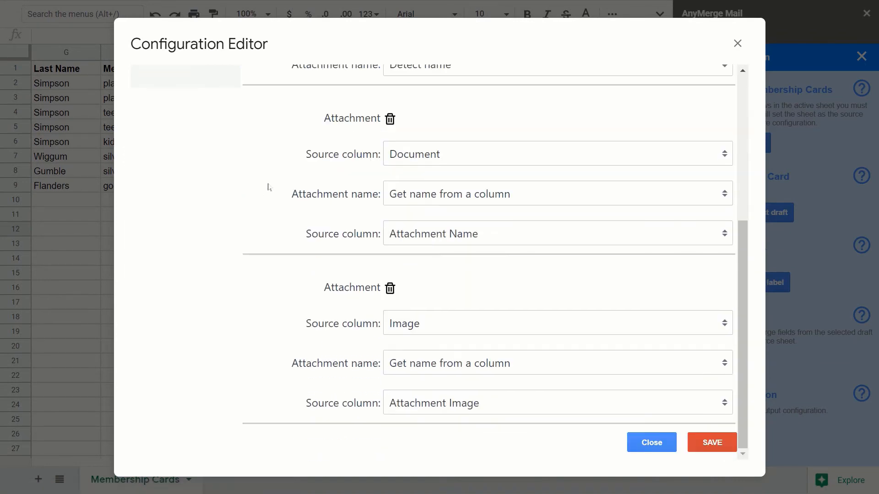
pyautogui.scroll(5, 269, 188)
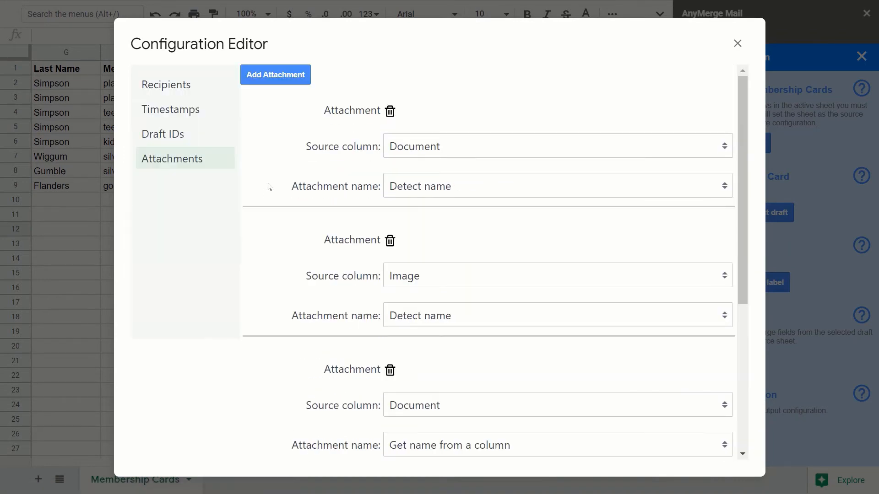
pyautogui.click(270, 82)
pyautogui.scroll(-5, 339, 337)
pyautogui.click(412, 403)
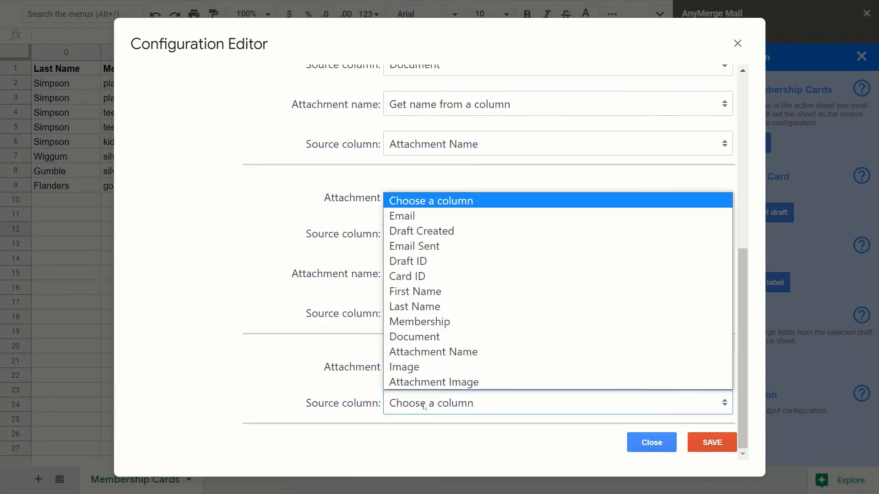
pyautogui.click(431, 340)
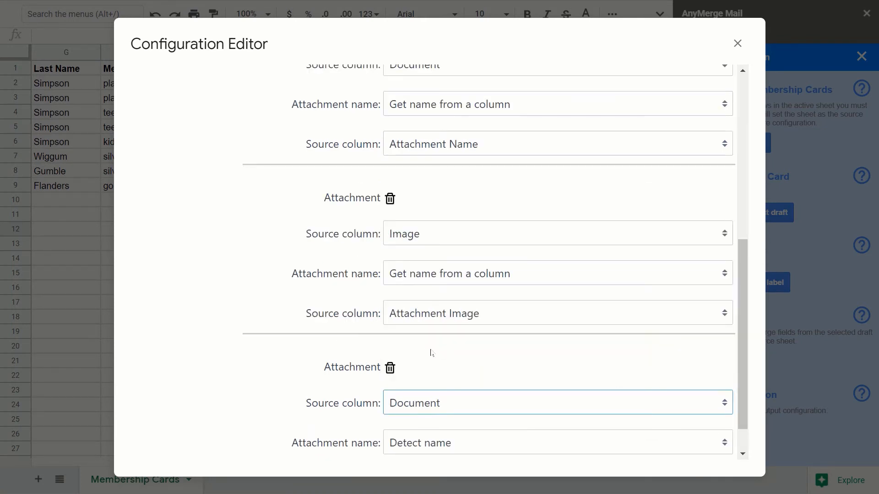
# - Give the newest Document attachment the fixed name document.pdf using the Set name option
pyautogui.scroll(-1, 433, 355)
pyautogui.click(431, 403)
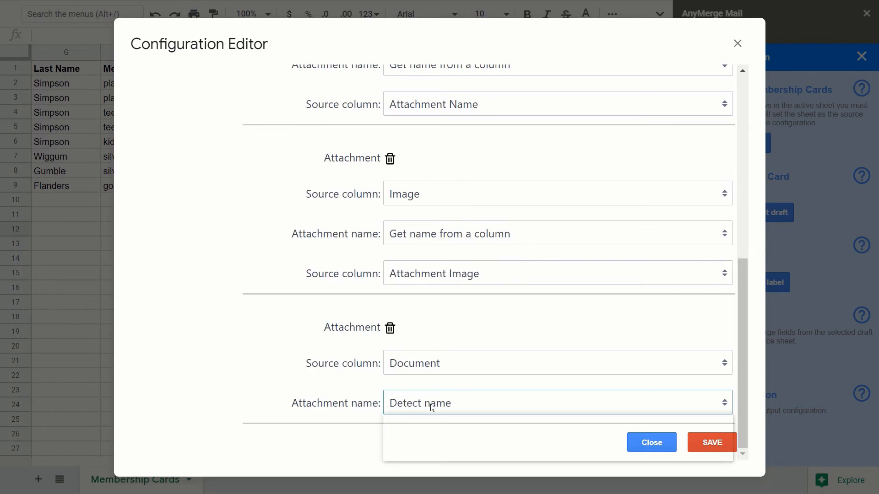
pyautogui.click(410, 454)
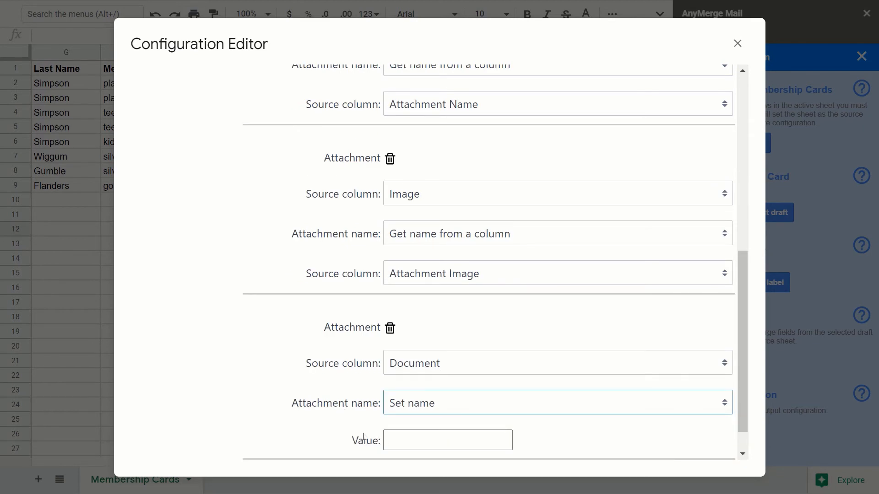
pyautogui.press('Tab')
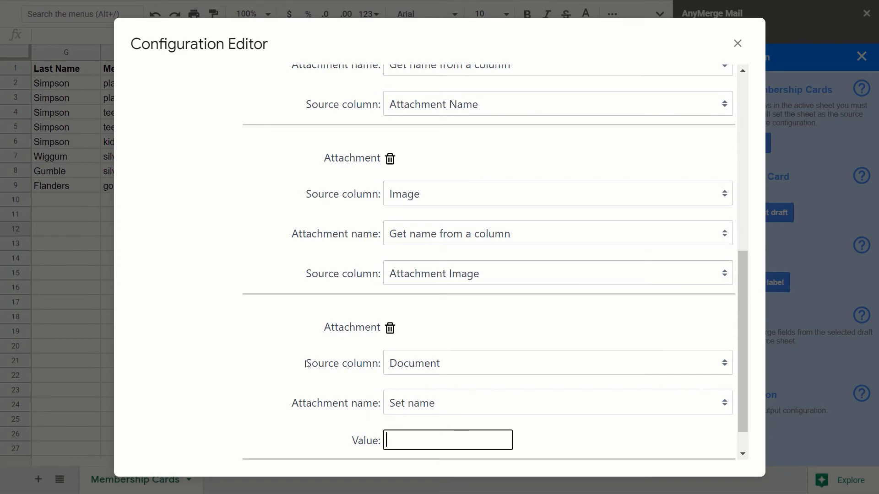
pyautogui.write('document.pdf')
pyautogui.click(288, 351)
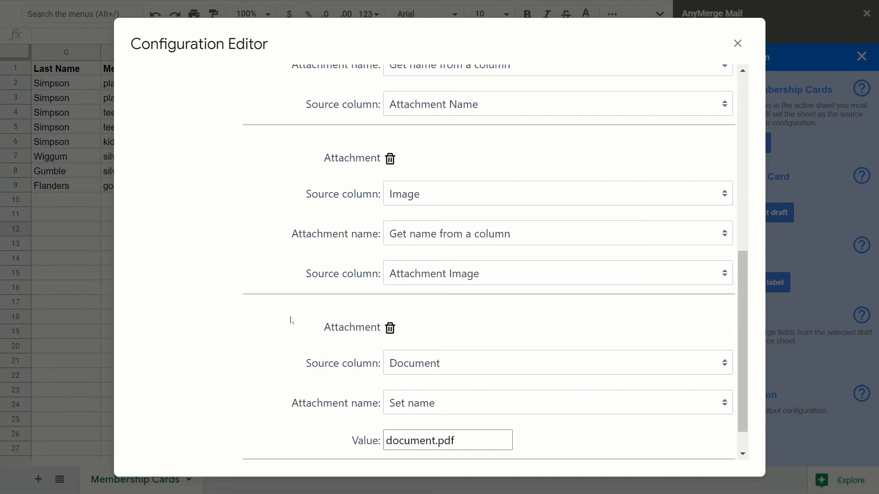
# - Add another attachment to the output configuration with Image as its source column
pyautogui.scroll(10, 291, 320)
pyautogui.scroll(1, 291, 316)
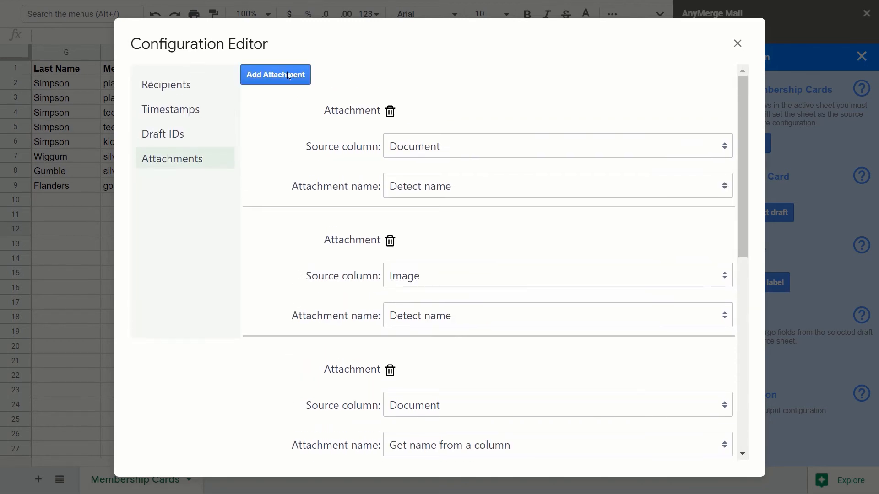
pyautogui.scroll(-10, 314, 450)
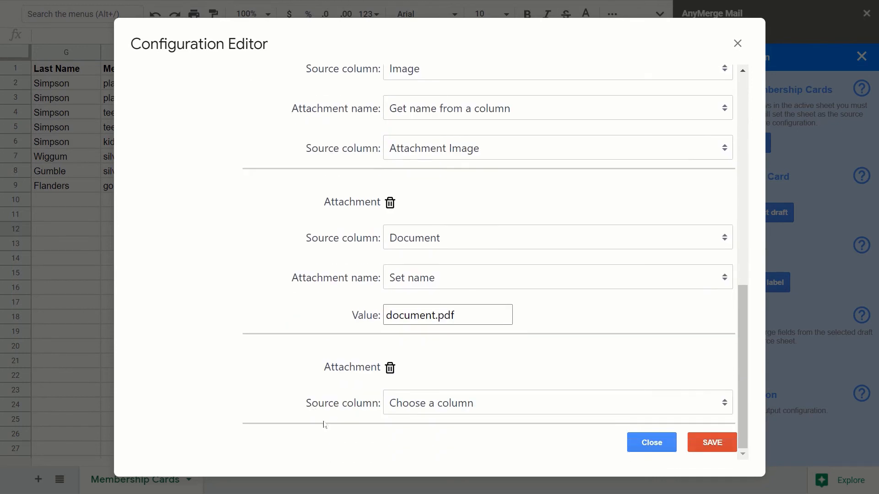
pyautogui.click(409, 407)
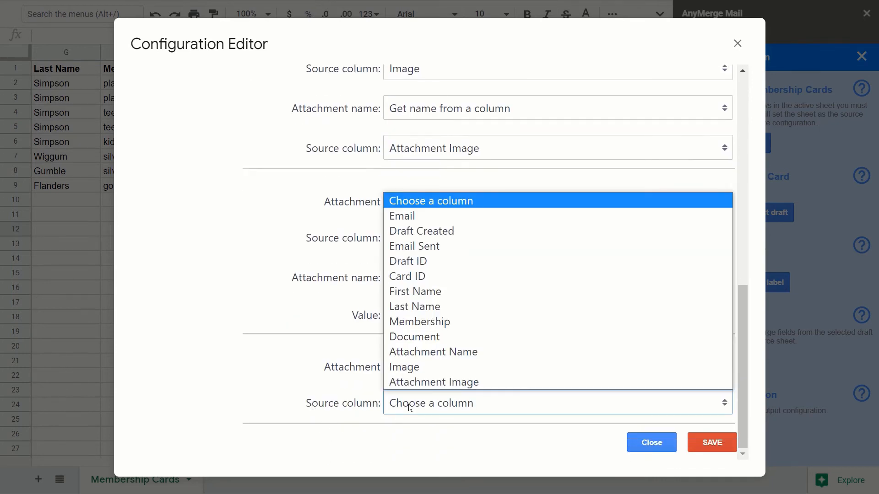
pyautogui.click(408, 369)
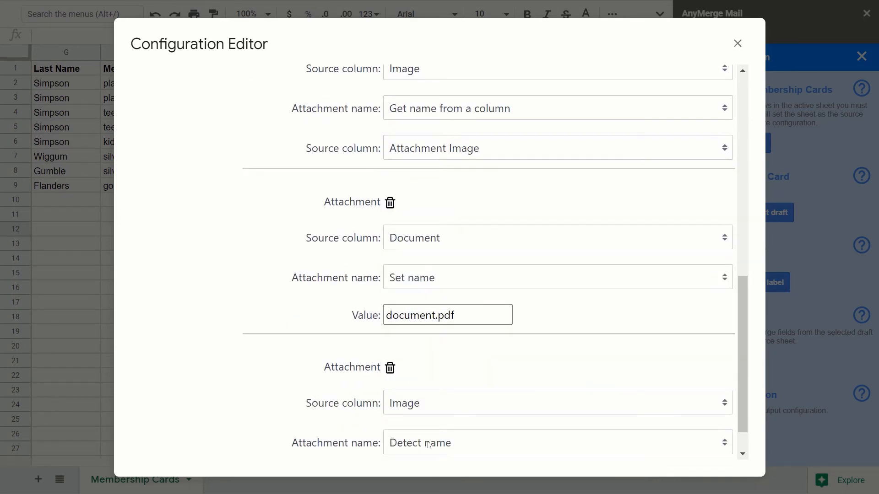
# - Give the newest Image attachment the fixed name image.png using the Set name option and save the configuration
pyautogui.scroll(-1, 417, 440)
pyautogui.click(419, 411)
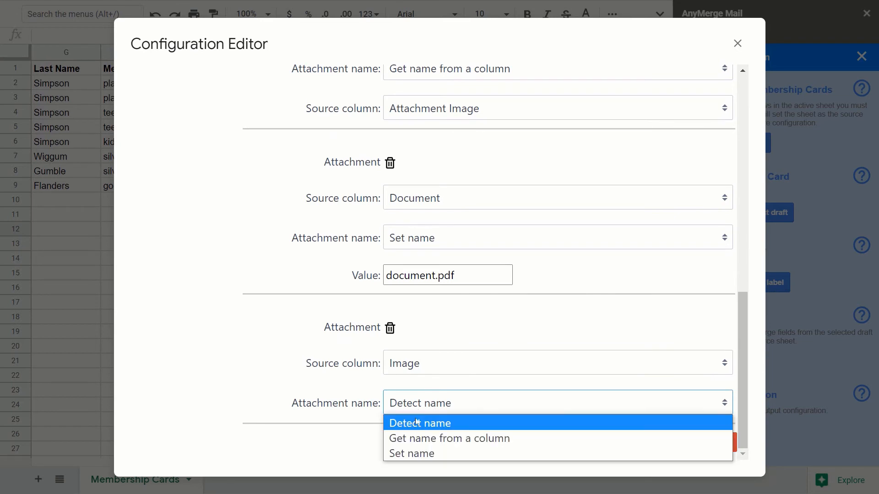
pyautogui.click(409, 453)
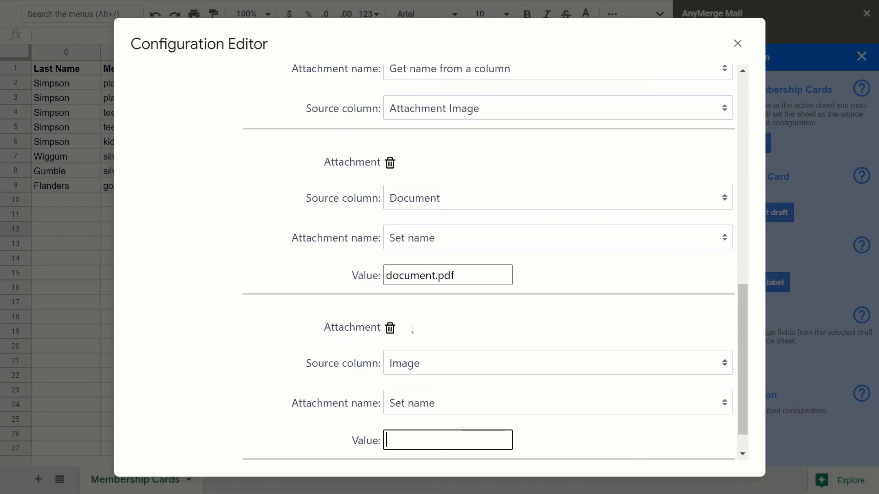
pyautogui.write('image.png')
pyautogui.click(281, 355)
pyautogui.scroll(-2, 281, 355)
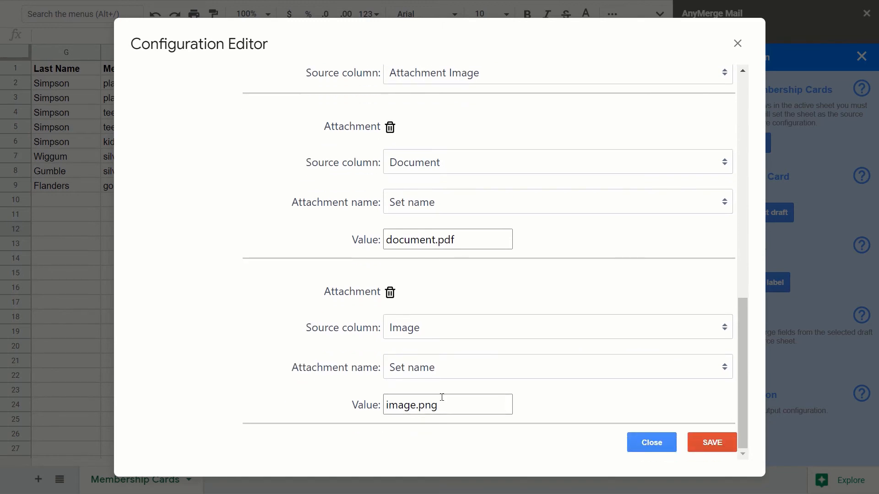
pyautogui.click(707, 441)
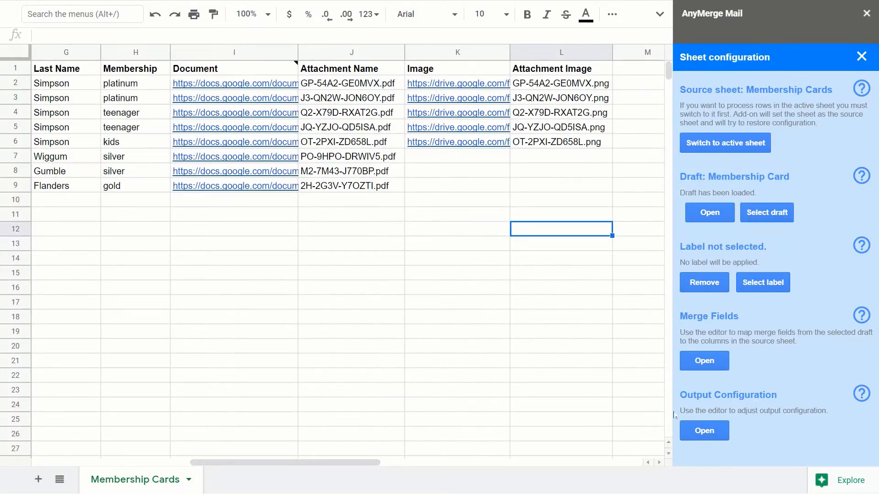
# - Close the sheet configuration and generate drafts for all rows in Merge to Draft mode
pyautogui.click(862, 57)
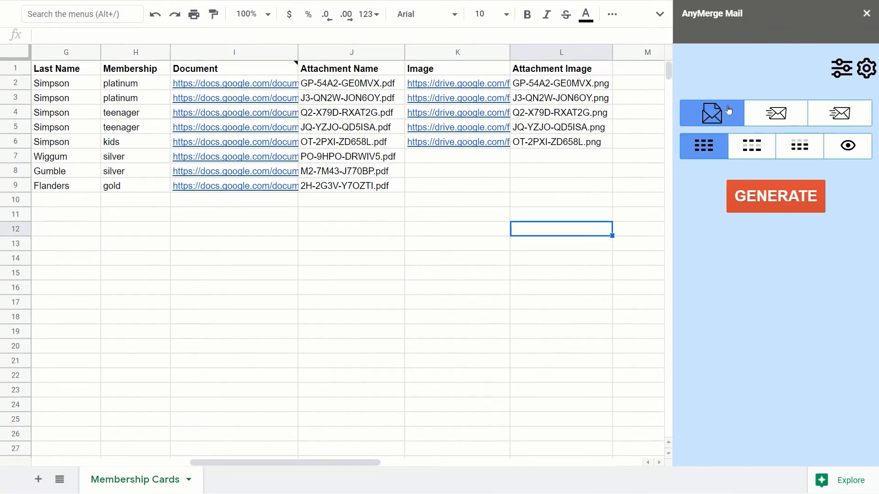
pyautogui.click(719, 124)
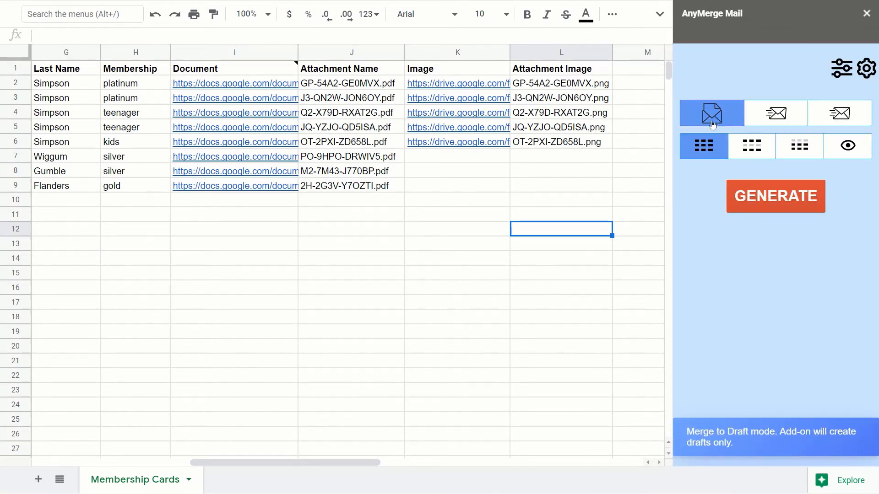
pyautogui.click(702, 143)
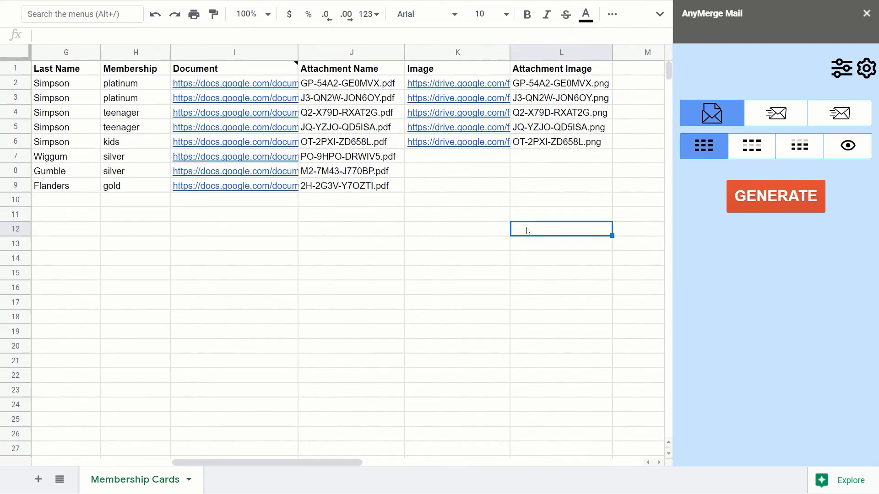
# - Widen the Draft Created and Draft ID columns so their full contents fit
pyautogui.moveTo(271, 462); pyautogui.dragTo(137, 463)
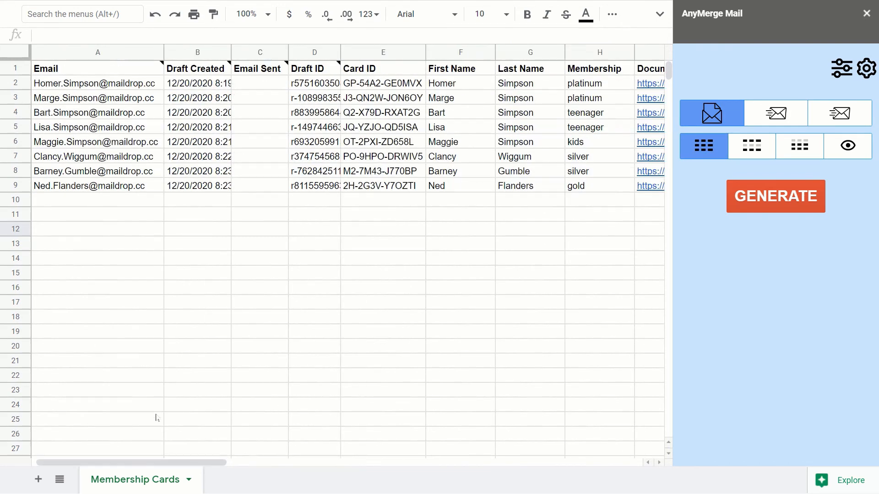
pyautogui.doubleClick(230, 47)
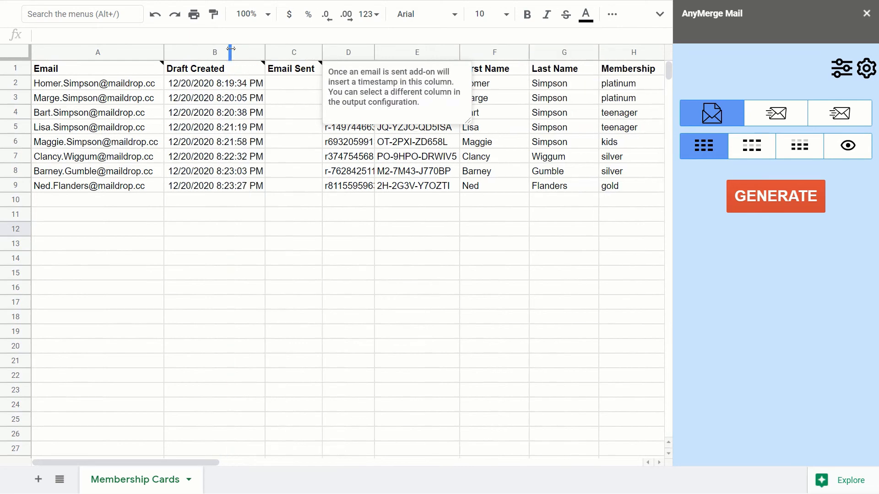
pyautogui.click(366, 144)
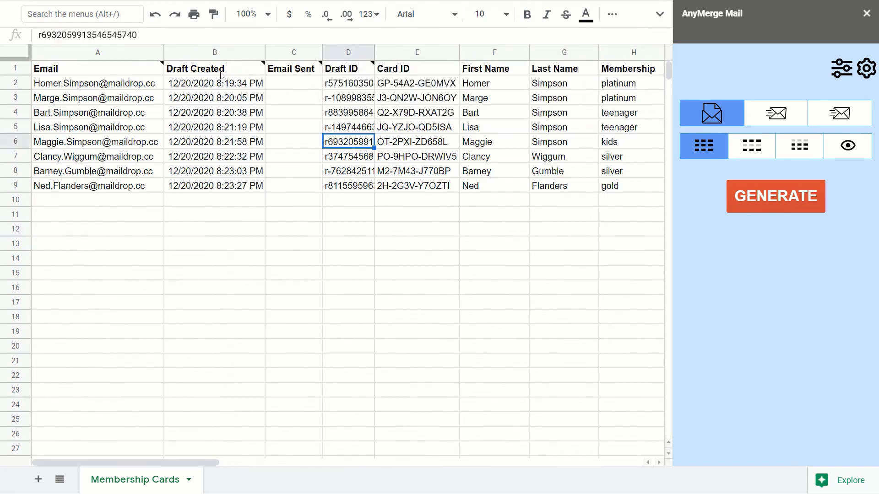
pyautogui.doubleClick(373, 51)
pyautogui.click(311, 119)
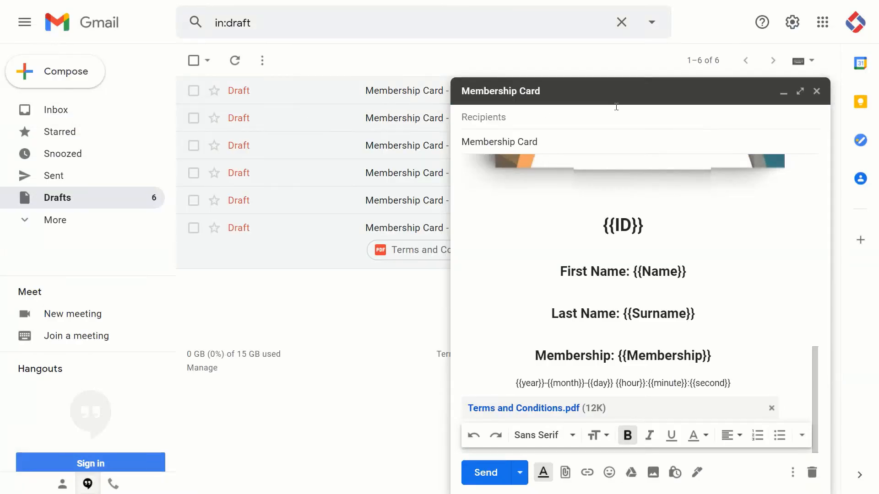
# - Switch to Gmail, close the Membership Card template draft and refresh the Drafts folder to look over the generated drafts
pyautogui.click(817, 91)
pyautogui.click(54, 199)
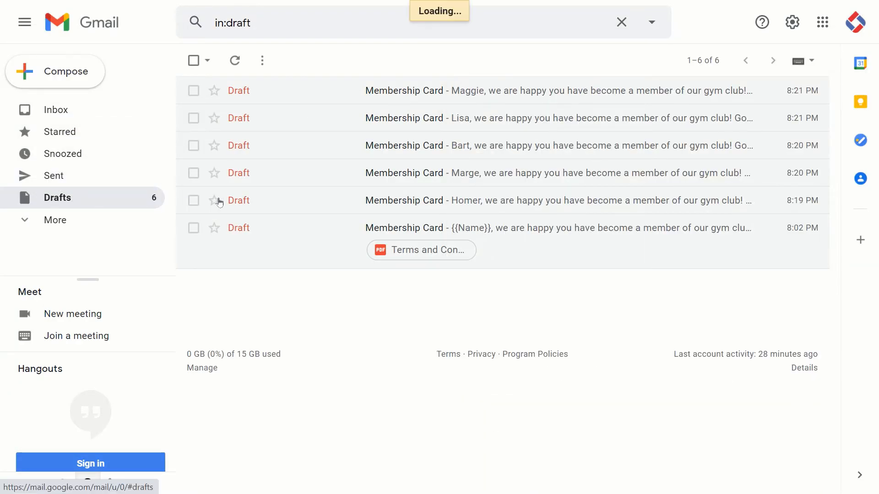
pyautogui.scroll(-2, 306, 293)
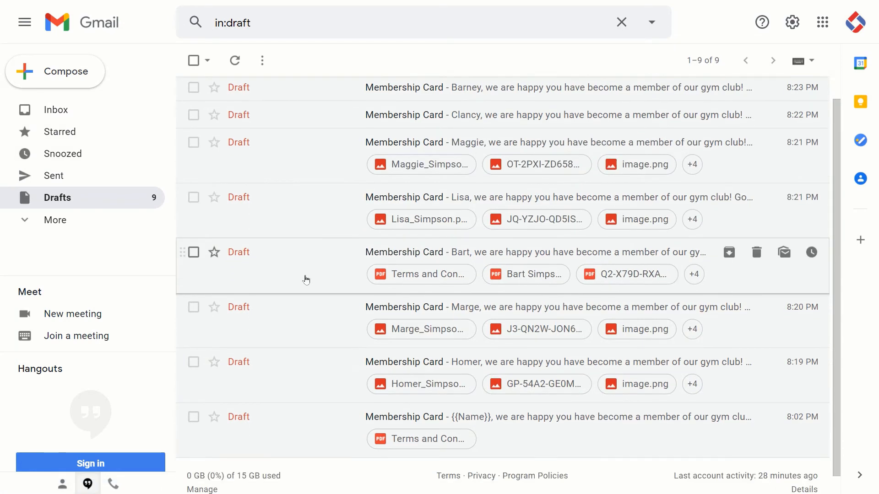
pyautogui.scroll(2, 300, 263)
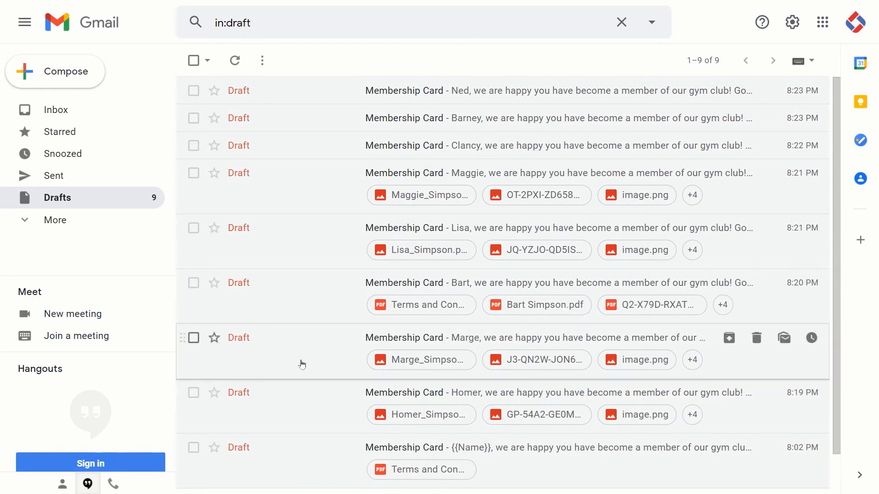
# - Open the generated draft for the recipient in sheet row 2, review its merged text and attachments, and close it
pyautogui.click(530, 401)
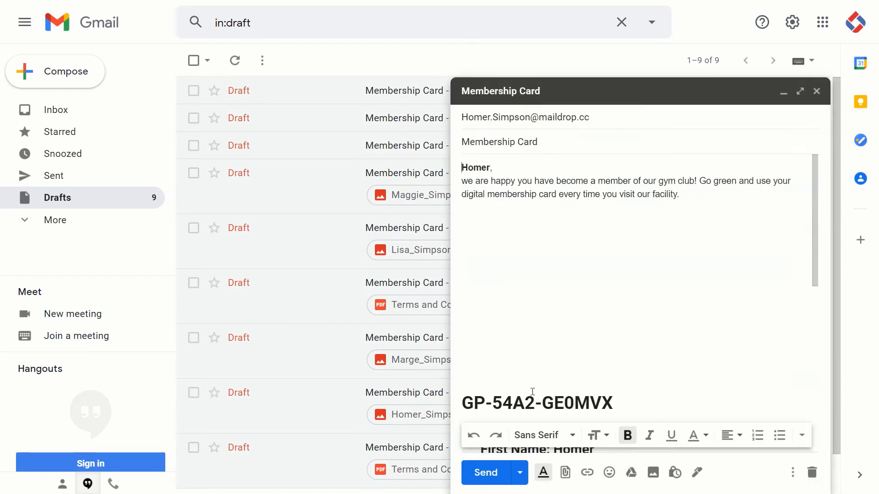
pyautogui.scroll(-15, 697, 207)
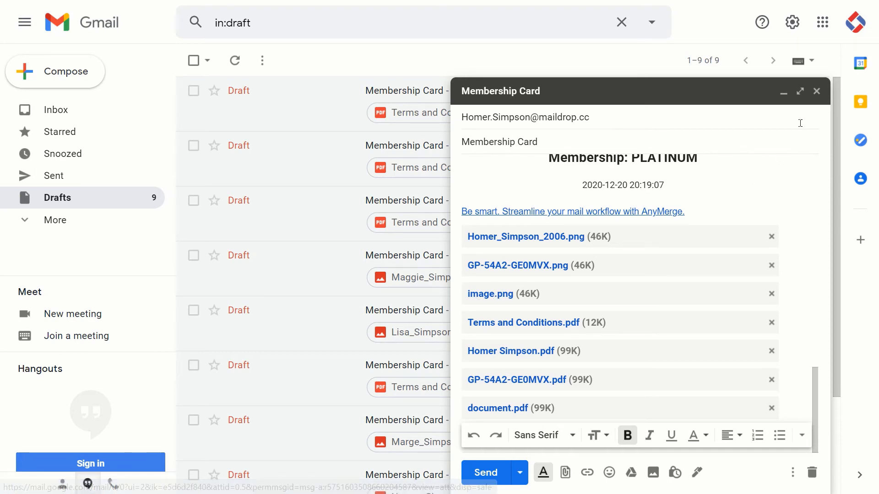
pyautogui.click(817, 91)
# - Open the generated draft for the teenager member in sheet row 4, examine its card and attachments, and close it
pyautogui.scroll(-3, 314, 359)
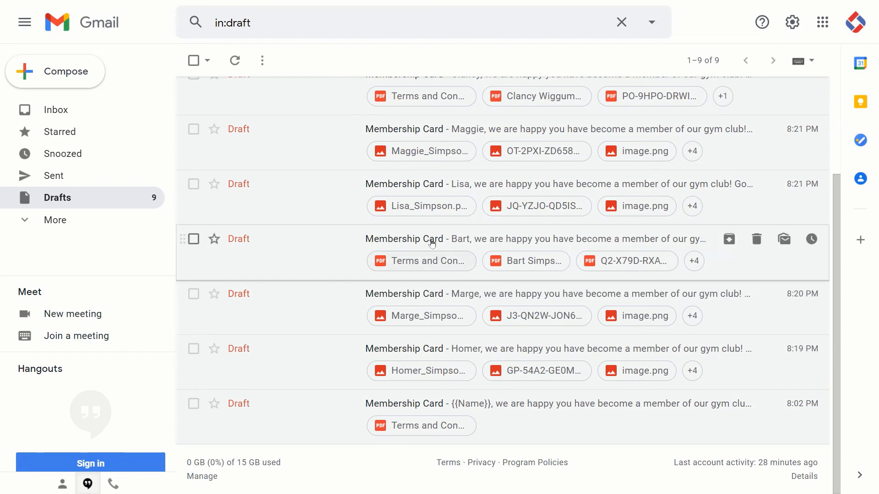
pyautogui.click(415, 243)
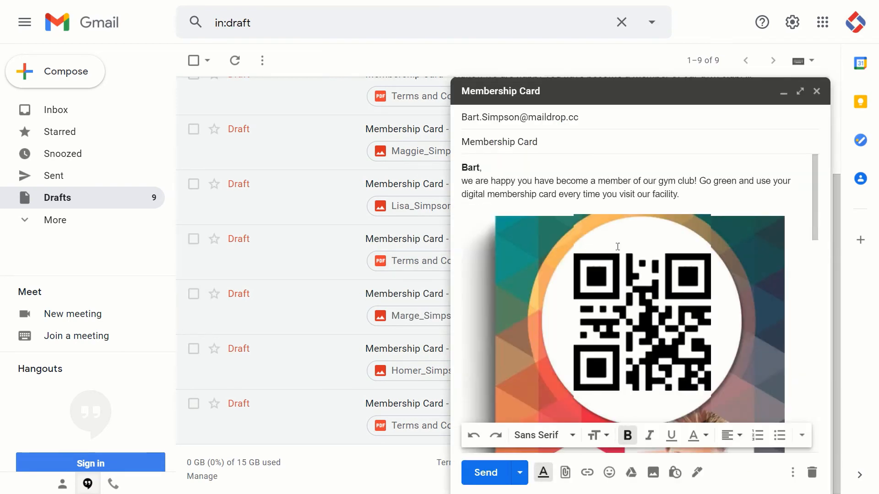
pyautogui.scroll(-10, 617, 246)
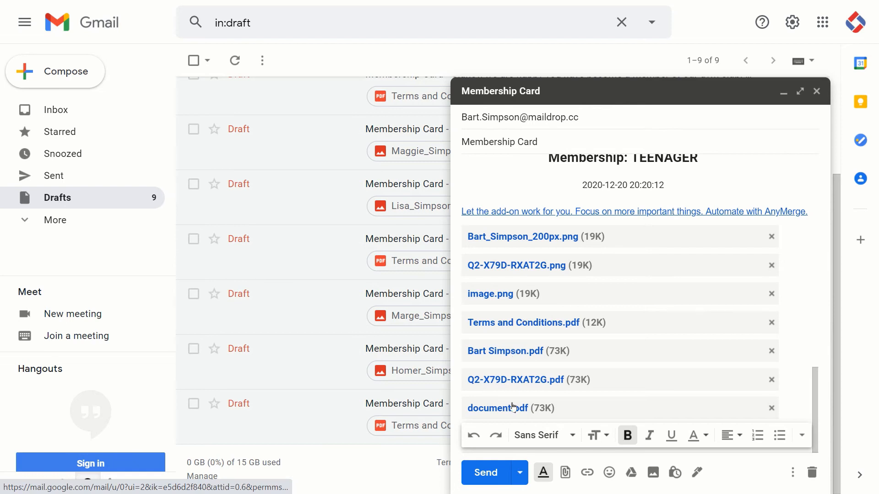
pyautogui.click(817, 92)
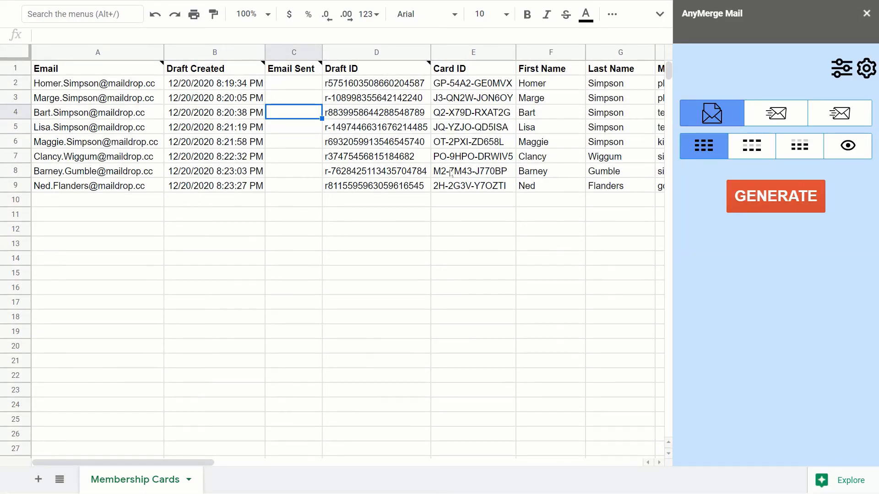
# - Check the Image column at row 7 in the sheet and review the attachments in the Gmail draft for row 8
pyautogui.moveTo(164, 463); pyautogui.dragTo(335, 463)
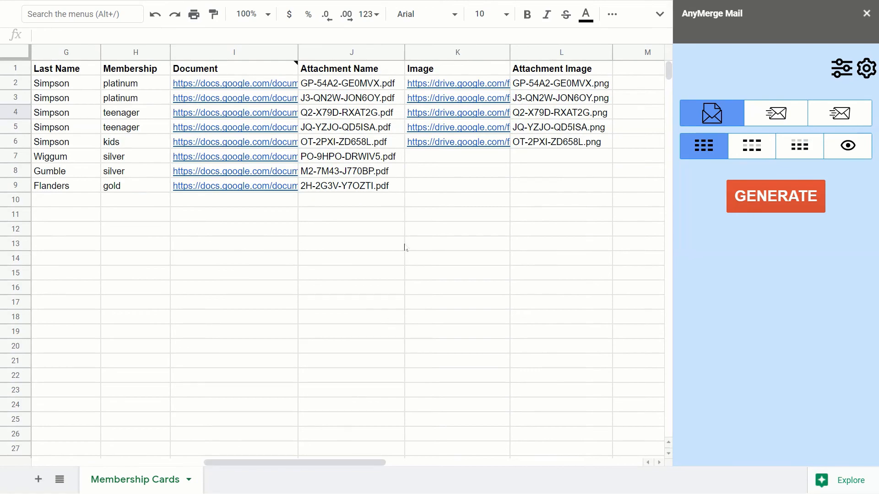
pyautogui.click(420, 160)
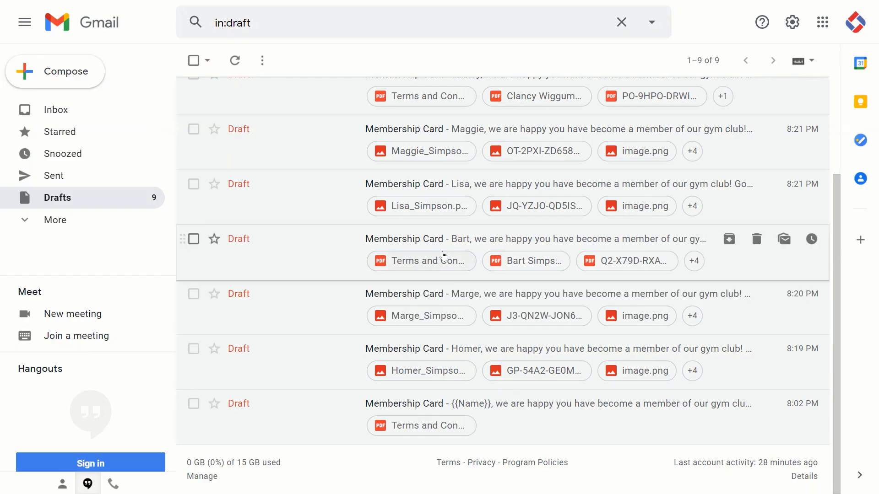
pyautogui.scroll(3, 451, 185)
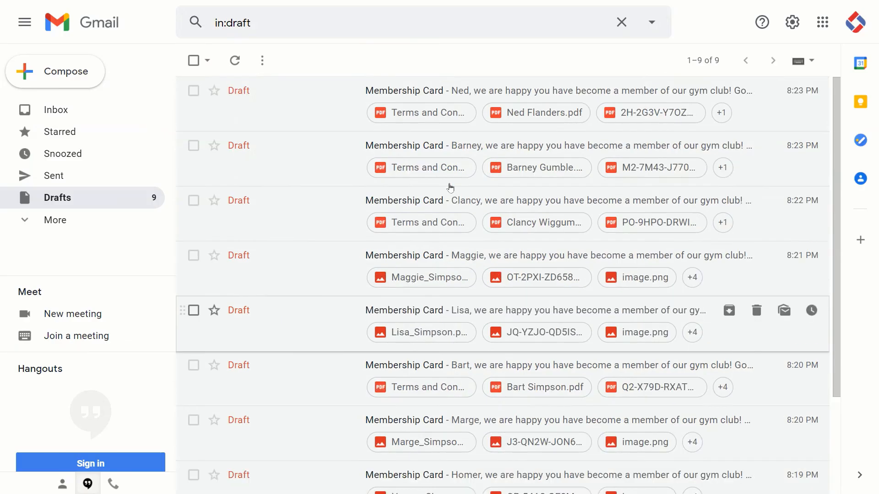
pyautogui.click(457, 152)
pyautogui.scroll(-10, 692, 326)
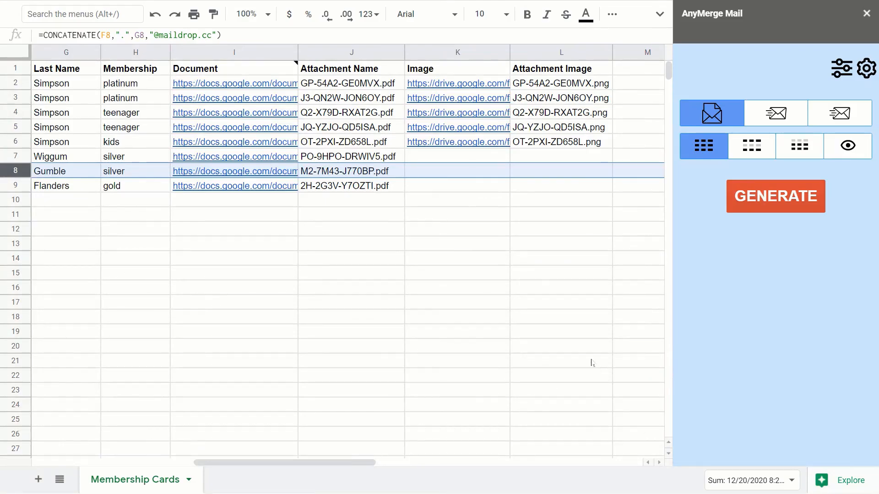
# - Return to the sheet and examine Image cells K7 and K8 and the gold member's record in row 9
pyautogui.click(447, 178)
pyautogui.click(448, 161)
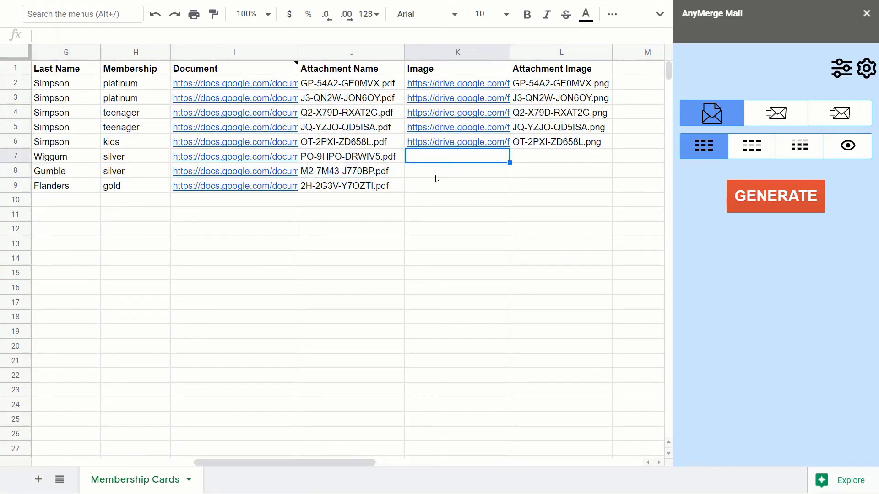
pyautogui.click(436, 176)
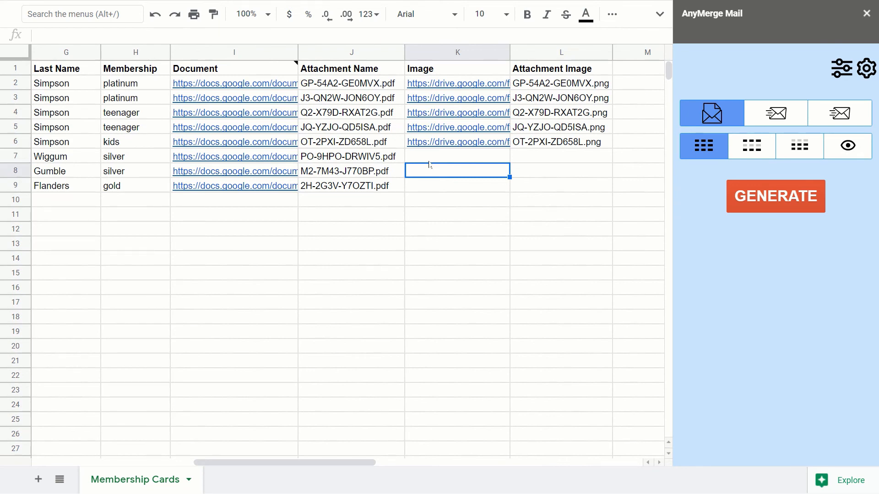
pyautogui.click(446, 156)
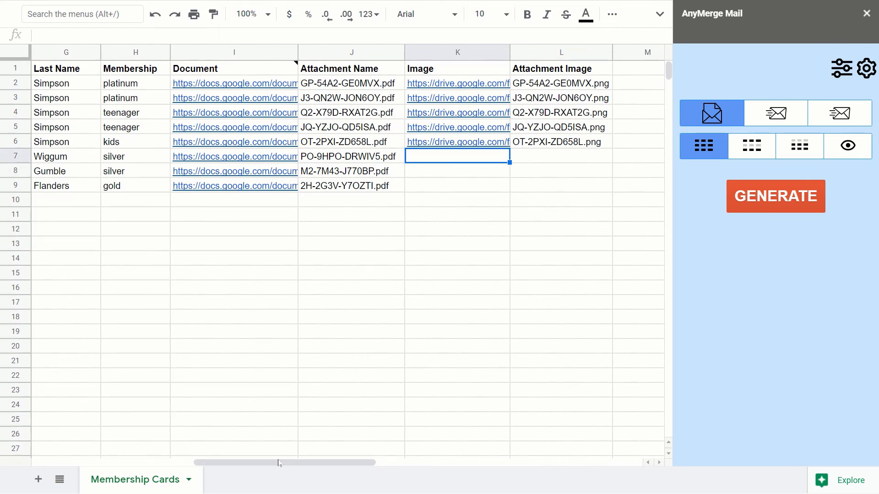
pyautogui.moveTo(280, 462); pyautogui.dragTo(238, 460)
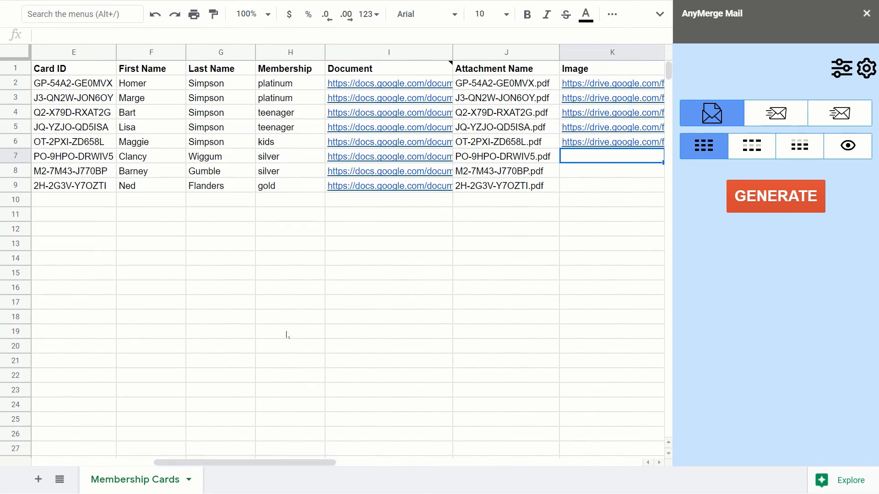
pyautogui.click(140, 187)
pyautogui.moveTo(224, 463); pyautogui.dragTo(249, 463)
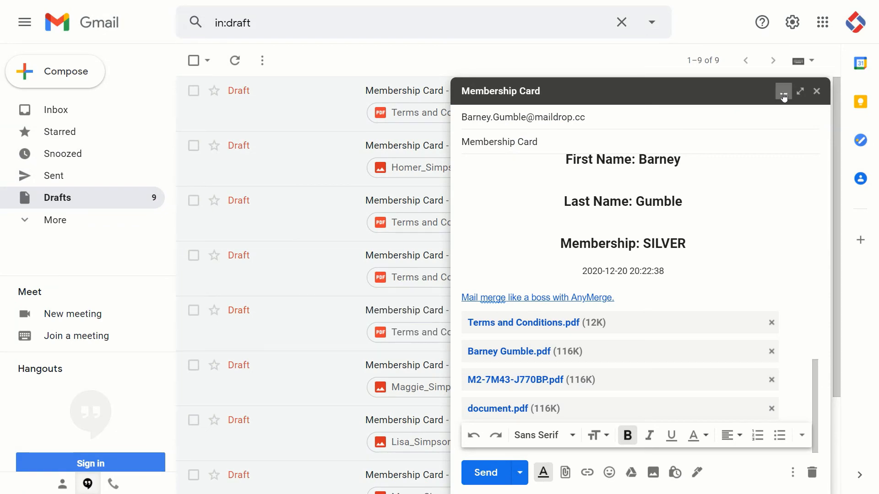
# - Review the merged text and attachments in the Gmail draft for sheet row 9, and check Image cell K9 in the sheet
pyautogui.click(784, 94)
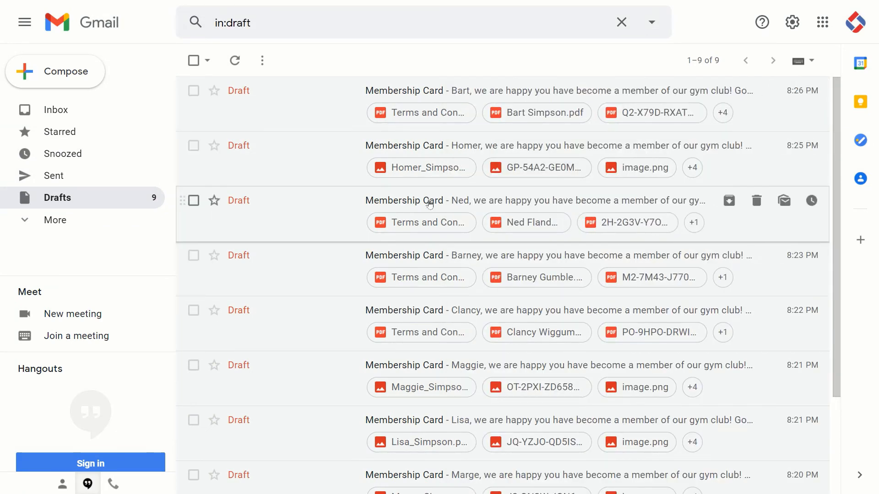
pyautogui.click(430, 204)
pyautogui.scroll(-5, 697, 304)
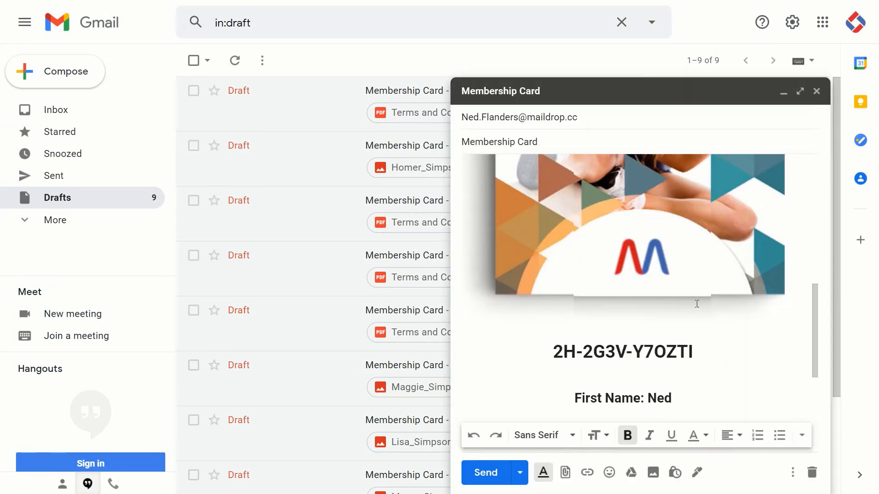
pyautogui.scroll(-5, 697, 303)
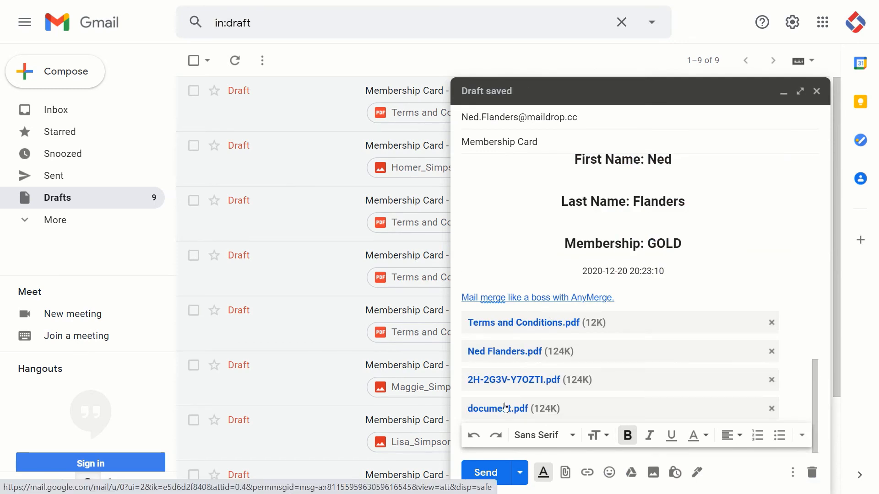
pyautogui.click(817, 99)
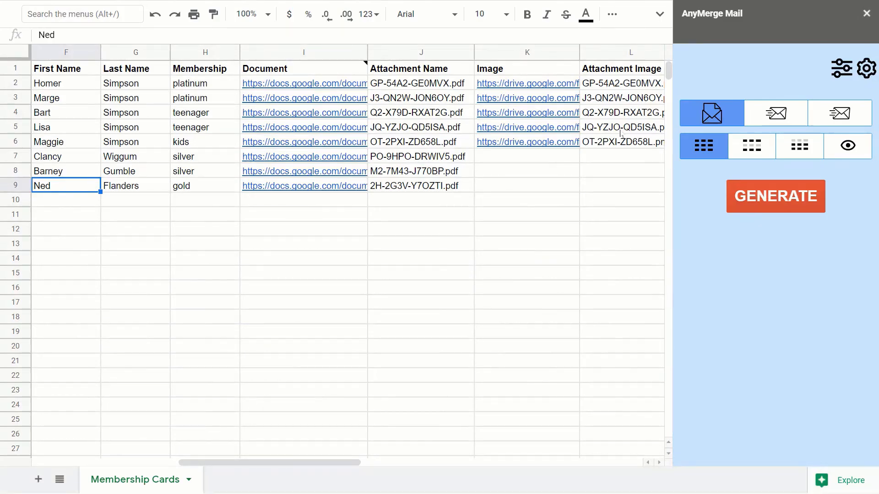
pyautogui.click(531, 189)
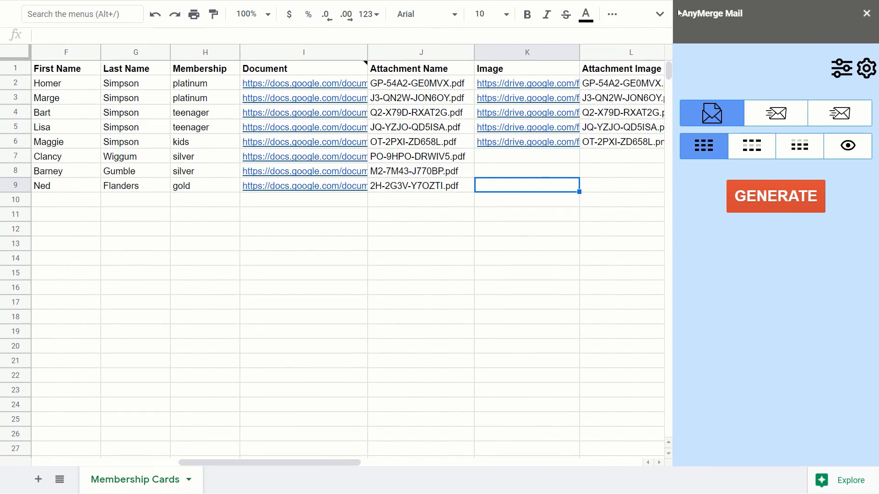
# - Show the spreadsheet's hidden menus and examine the AnyMerge Docs add-on entries without opening the add-on
pyautogui.click(659, 14)
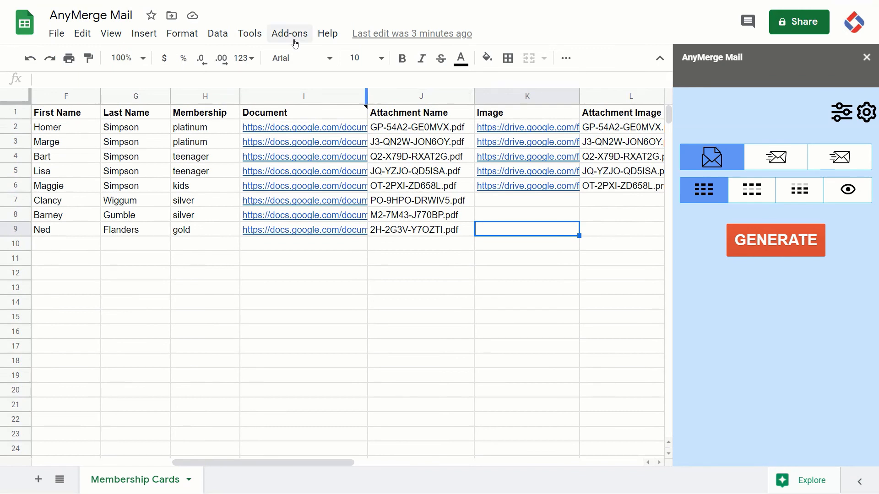
pyautogui.click(293, 34)
pyautogui.moveTo(316, 95)
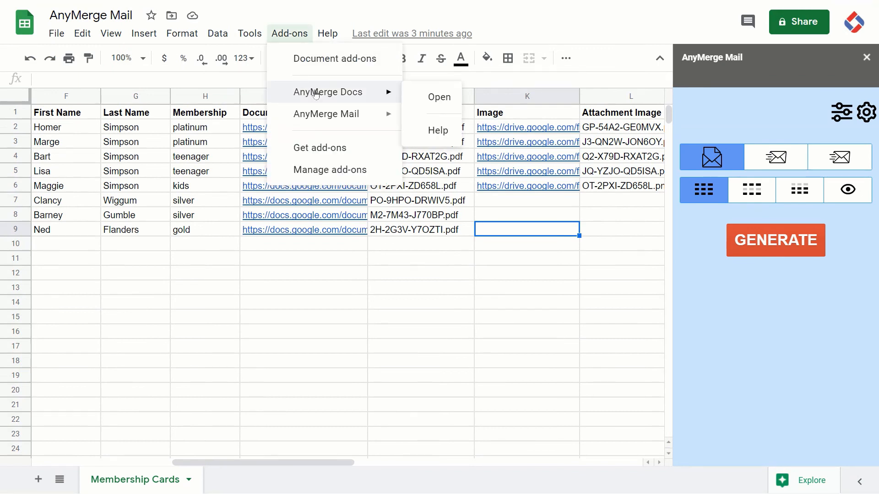
pyautogui.click(330, 292)
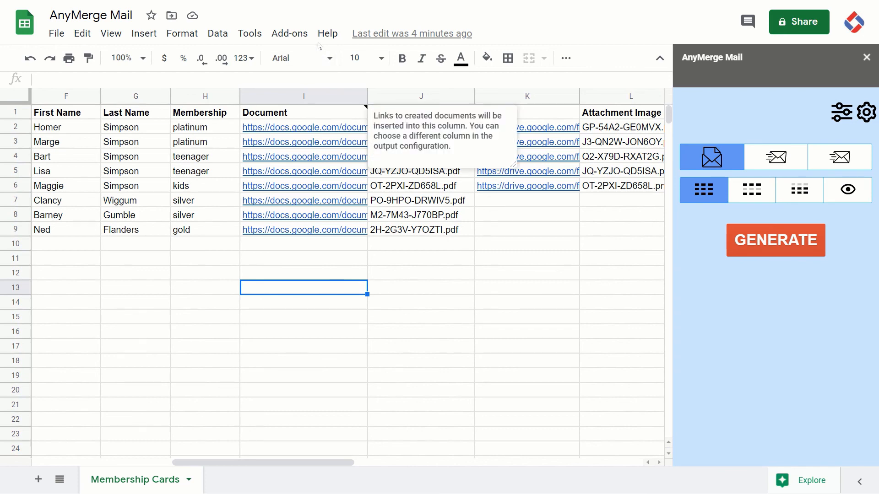
pyautogui.click(288, 33)
pyautogui.click(287, 35)
pyautogui.click(287, 36)
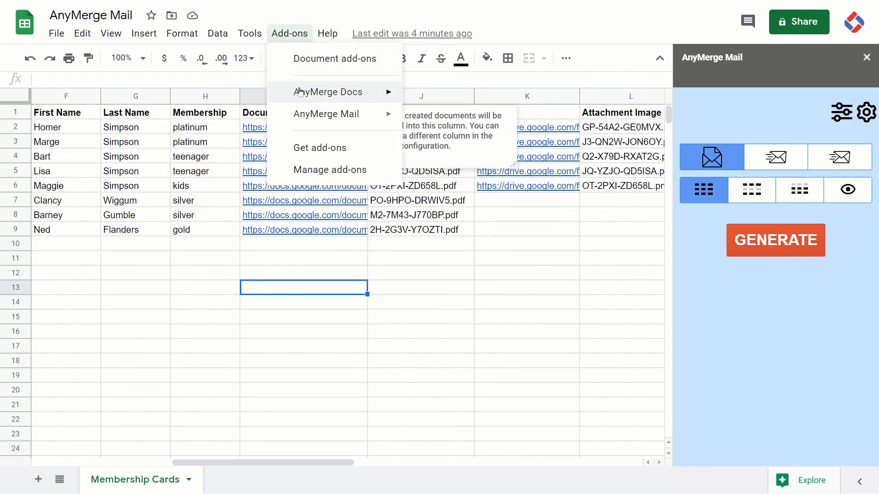
pyautogui.moveTo(338, 94)
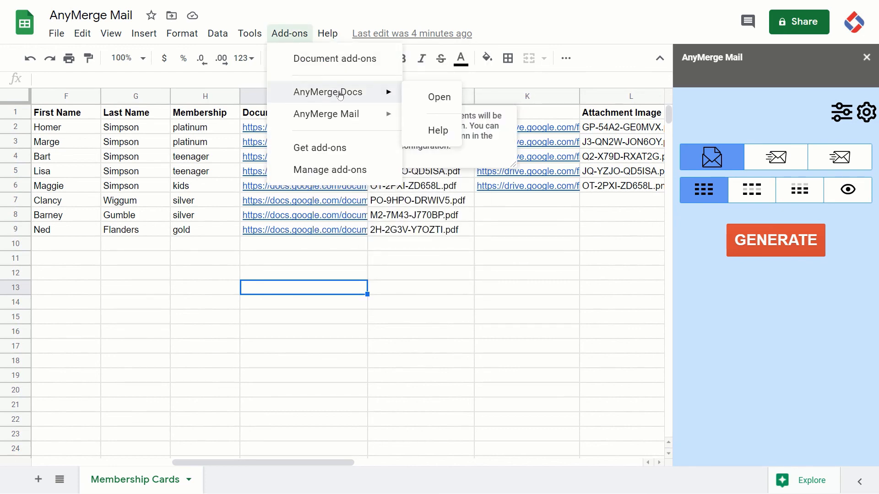
pyautogui.click(331, 249)
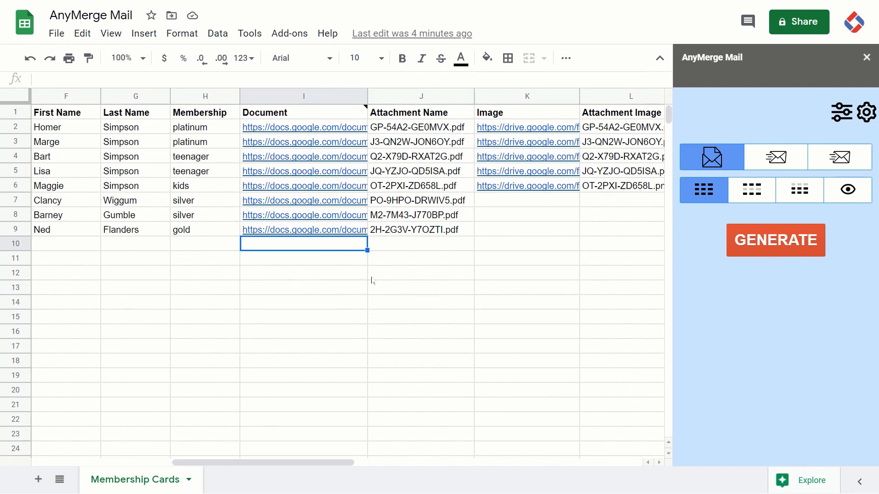
pyautogui.click(290, 33)
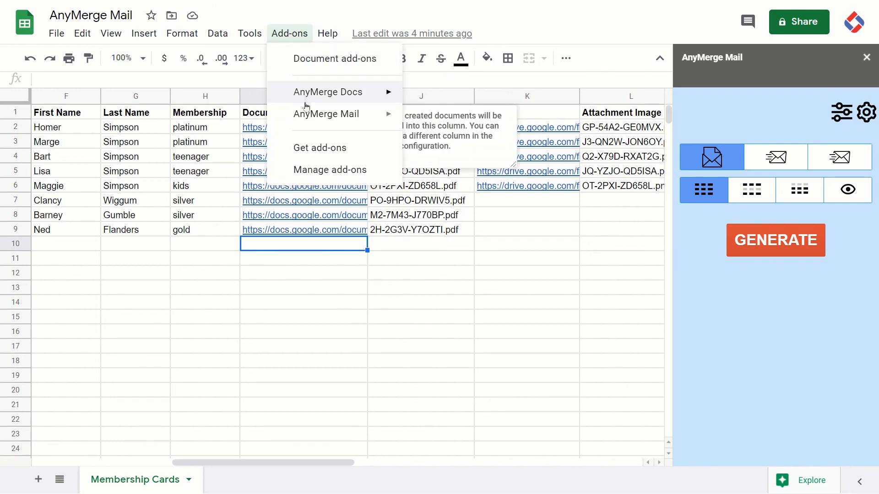
pyautogui.click(293, 280)
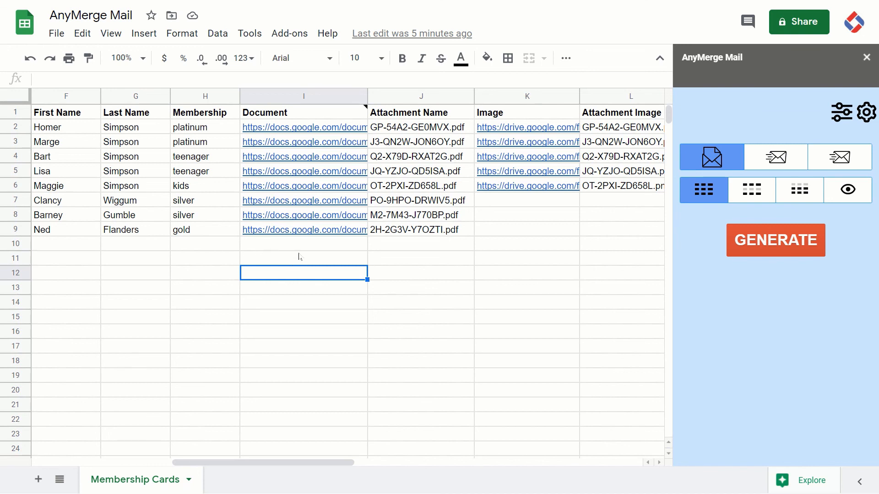
# - Examine the document link in I2 and the ".pdf" extension in J2's CONCATENATE formula, leaving the formula as it is
pyautogui.click(333, 133)
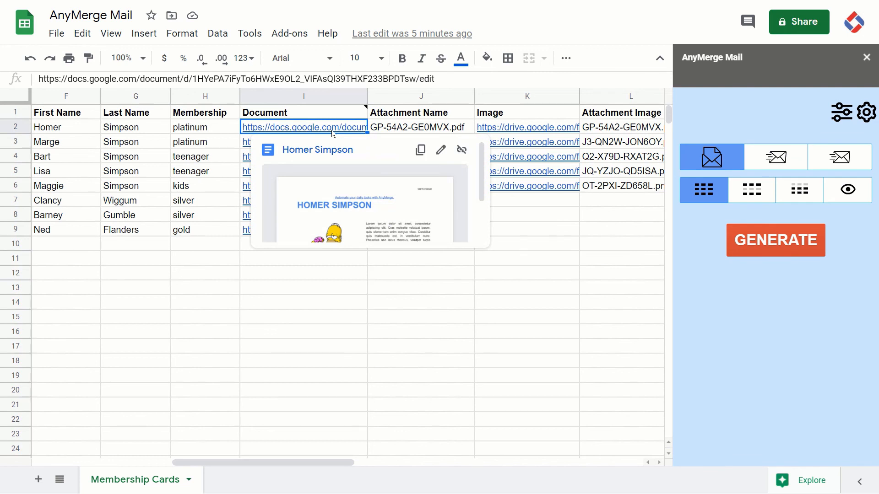
pyautogui.click(403, 132)
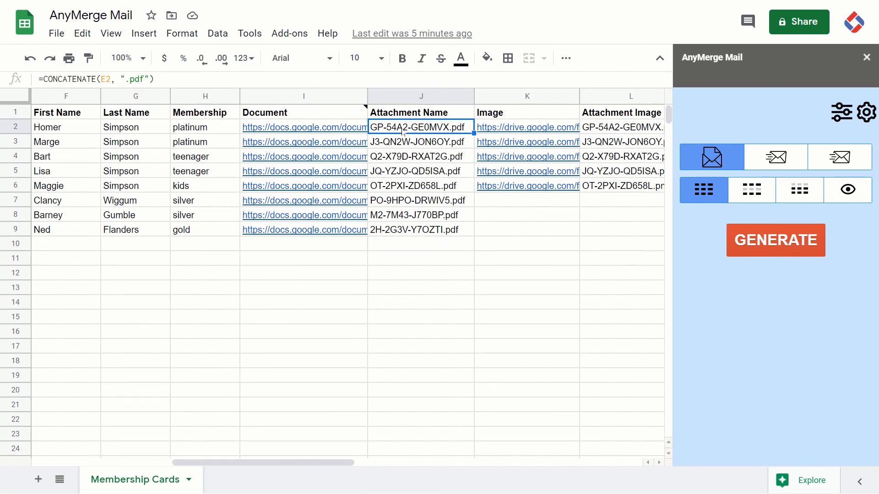
pyautogui.click(308, 129)
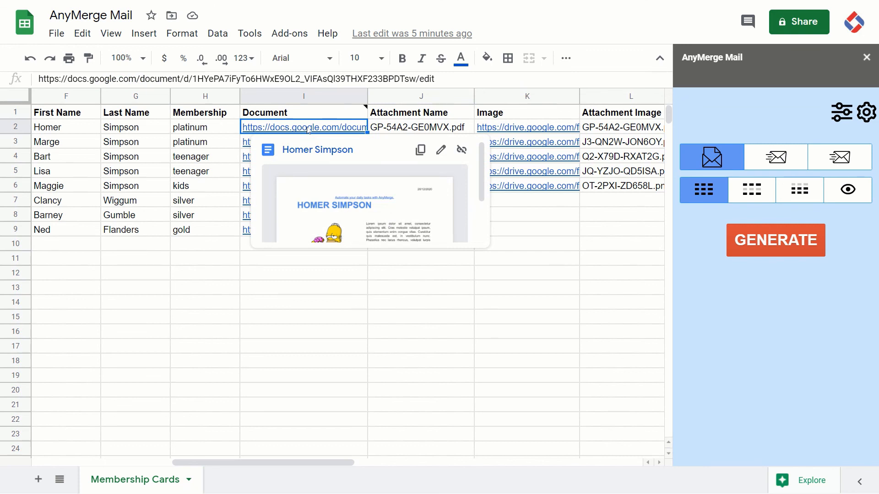
pyautogui.doubleClick(448, 127)
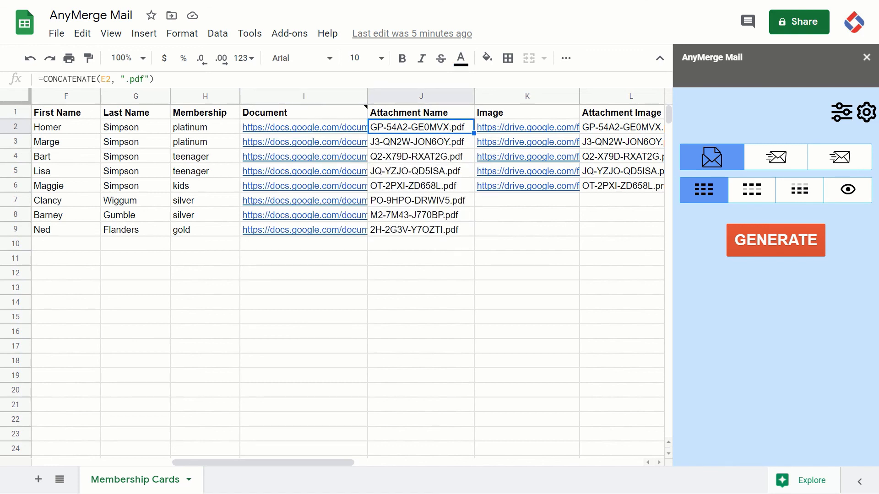
pyautogui.moveTo(456, 128); pyautogui.dragTo(472, 131)
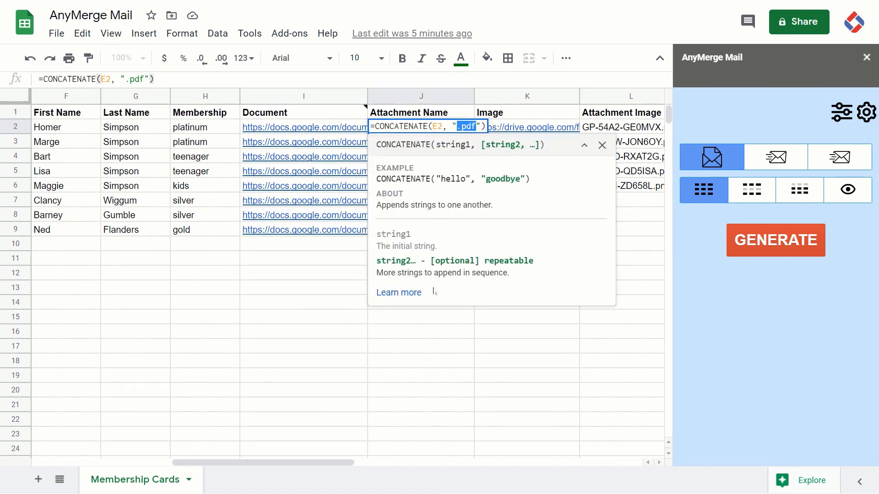
pyautogui.click(408, 337)
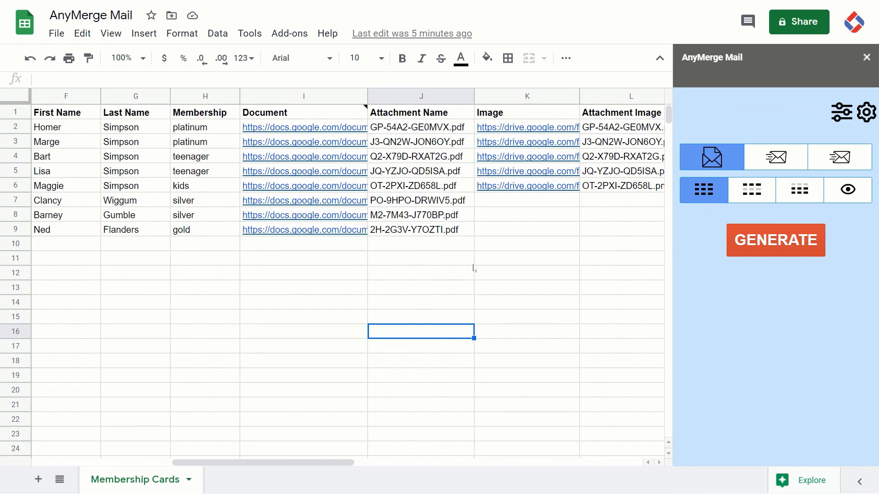
# - Open the AnyMerge Mail add-on settings and look through the options down to Get Support
pyautogui.click(866, 112)
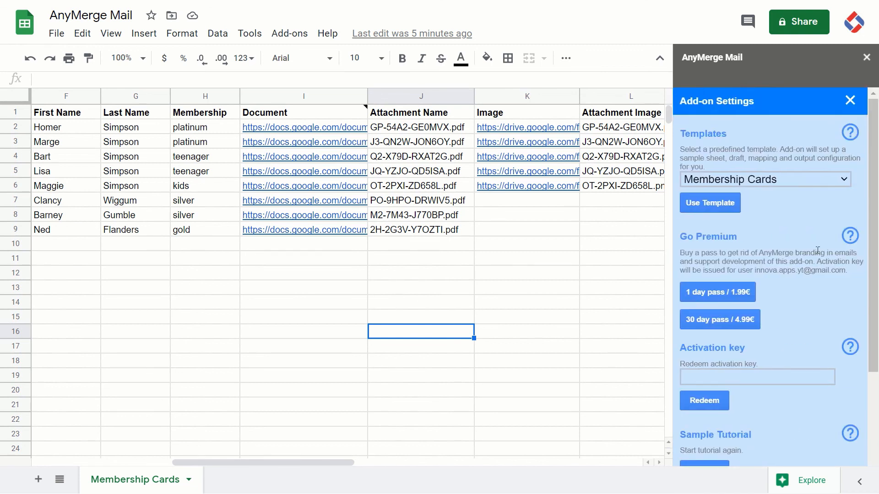
pyautogui.scroll(-3, 814, 247)
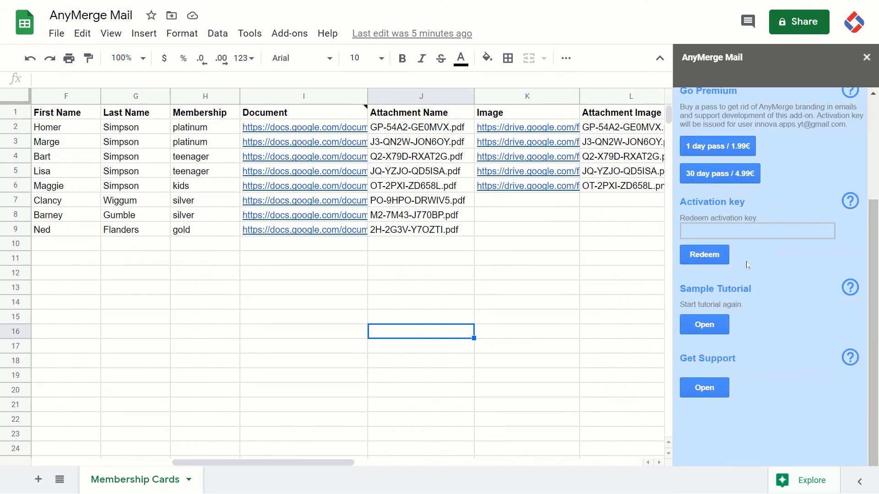